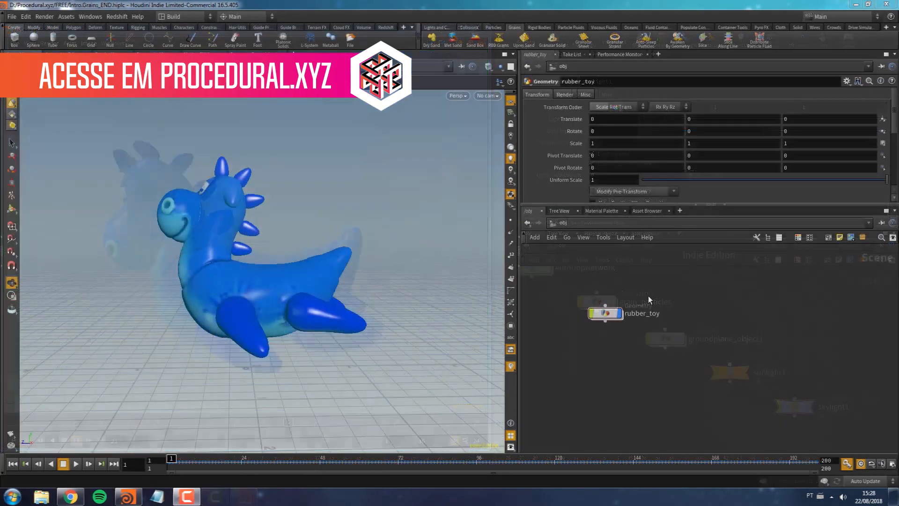
- Open the rubber_toy geometry network and examine its test geometry, transform1 and OUT_Mesh nodes
mouse_move(664, 356)
middle_down()
mouse_move(701, 348)
mouse_move(675, 343)
middle_up()
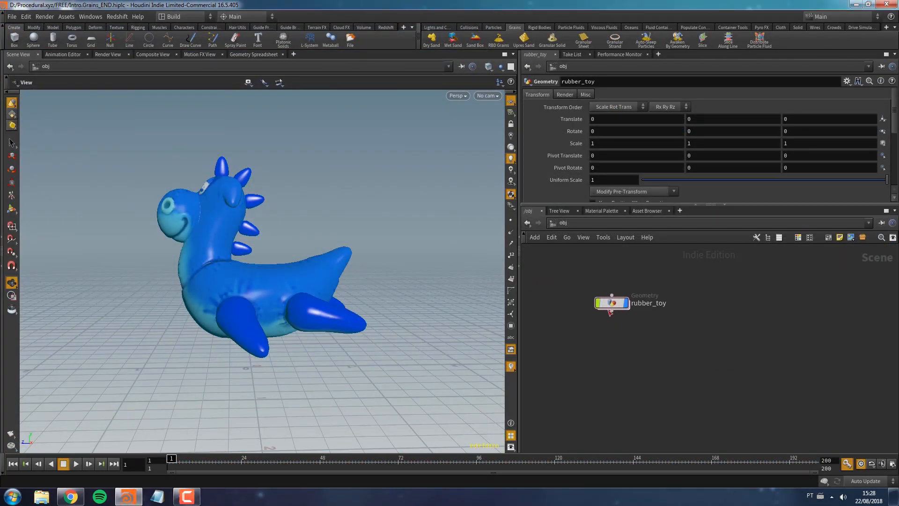
double_click(617, 302)
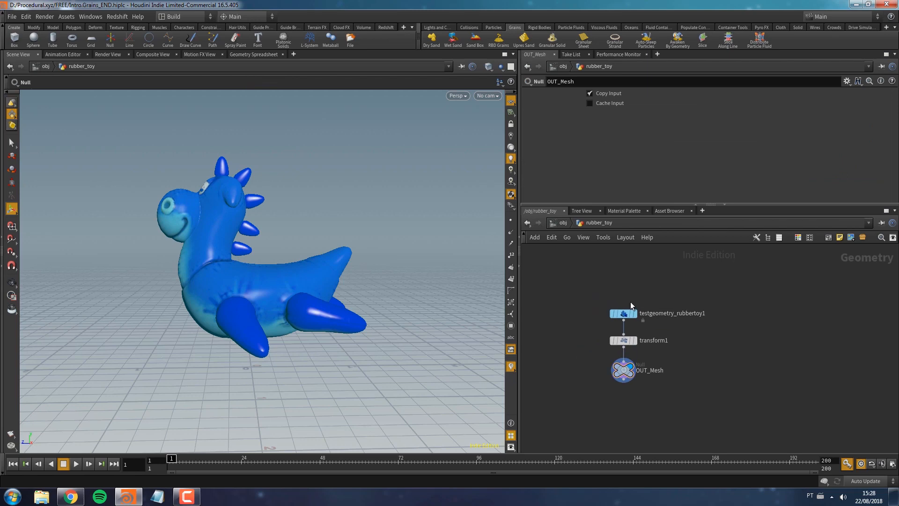
key(Tab)
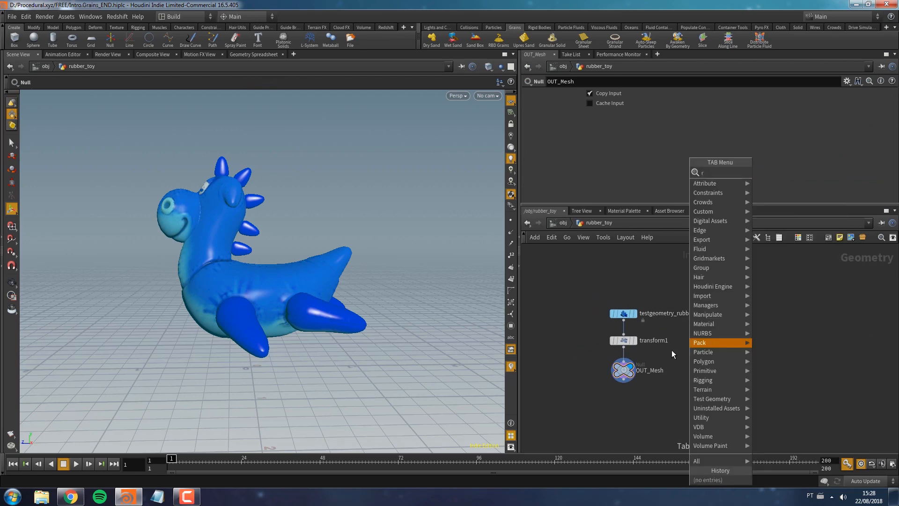
key(Escape)
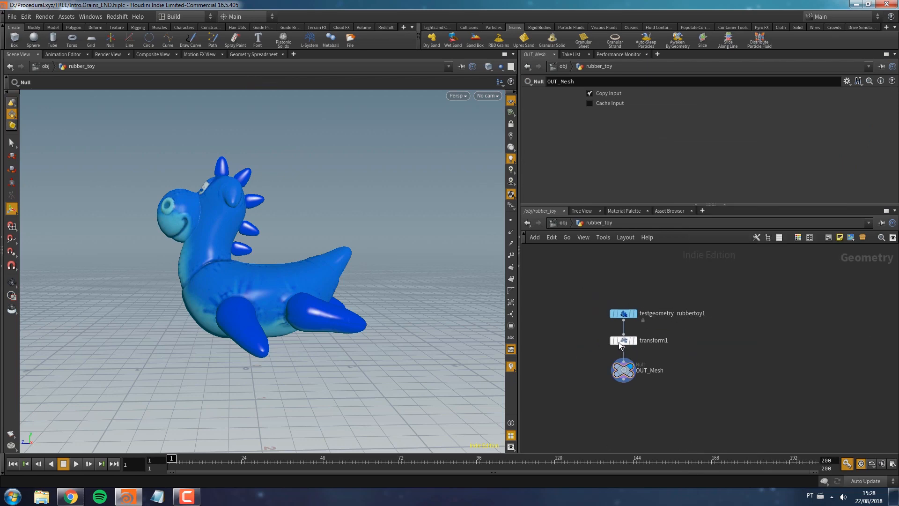
click(634, 340)
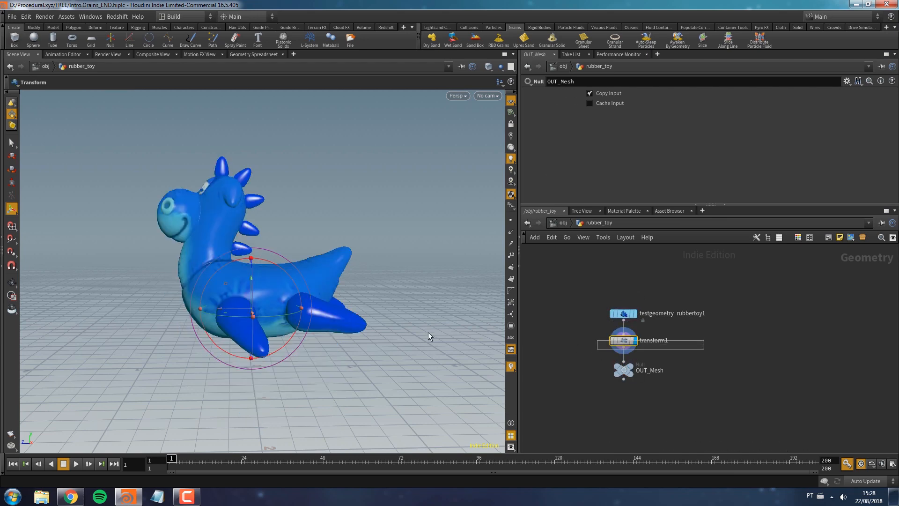
click(623, 341)
click(632, 368)
drag(692, 355, 559, 388)
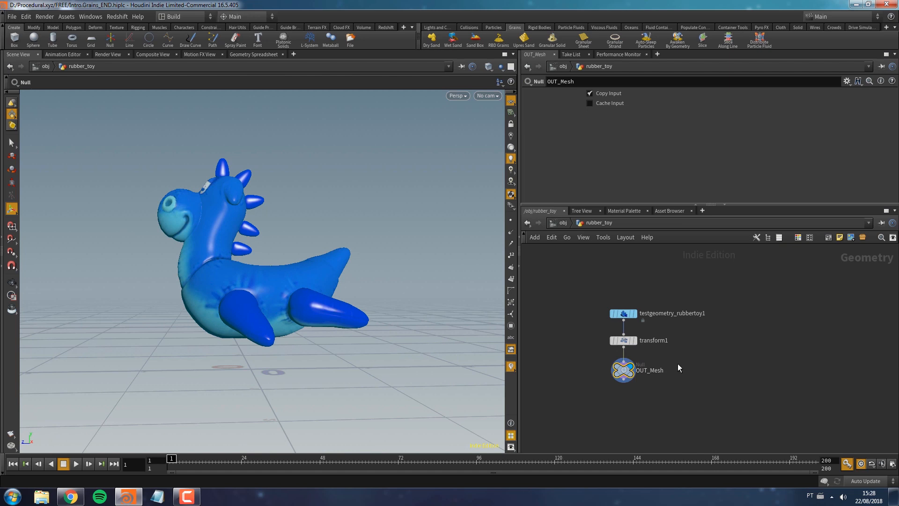
drag(570, 294, 698, 375)
middle_drag(698, 376, 705, 352)
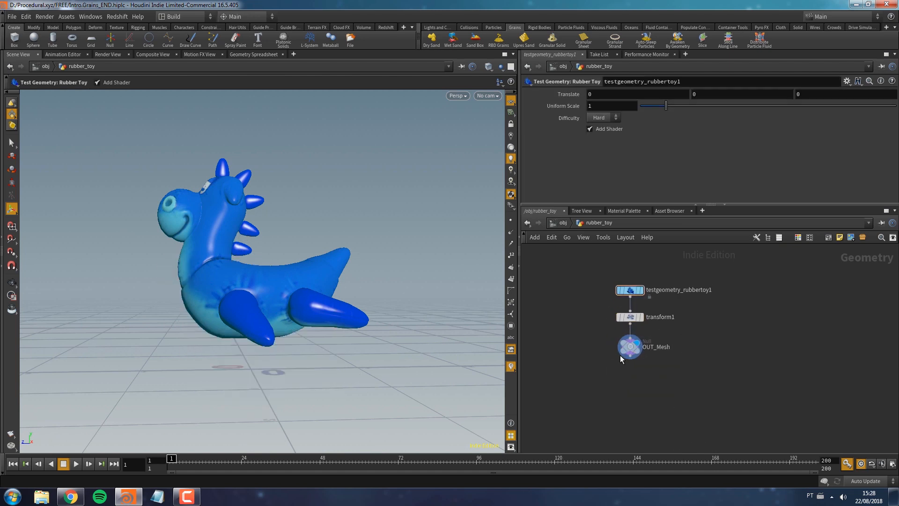
middle_drag(574, 315, 563, 305)
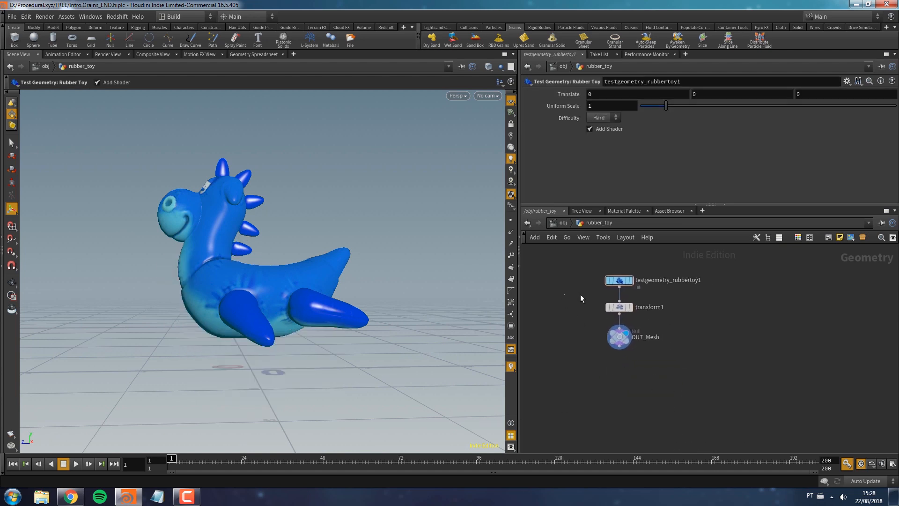
- Convert the rubber_toy object into a Granular Solid and move the popobject1 node away from the grain node chain in AutoDopNetwork
click(563, 223)
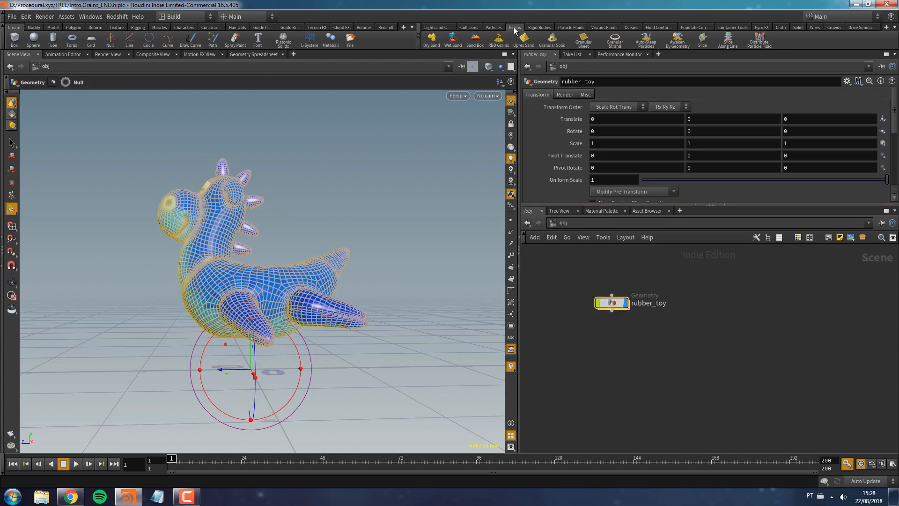
click(552, 45)
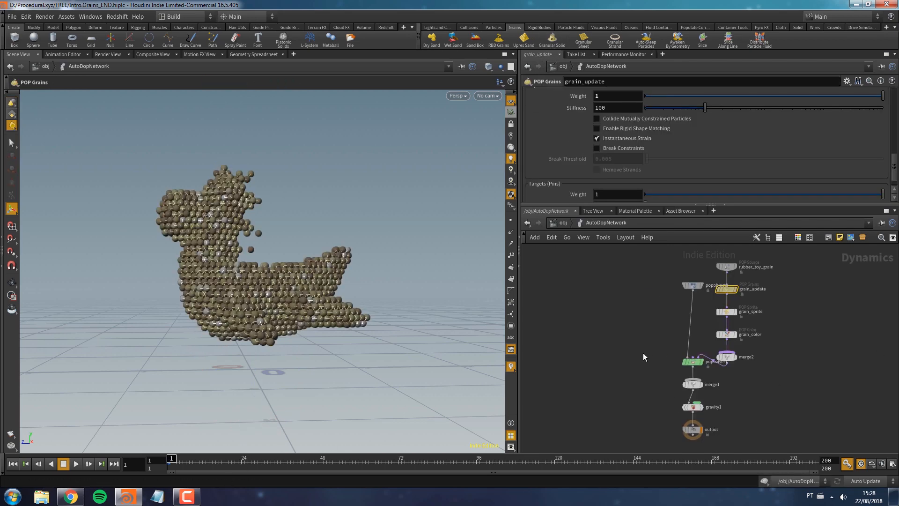
drag(639, 285, 585, 315)
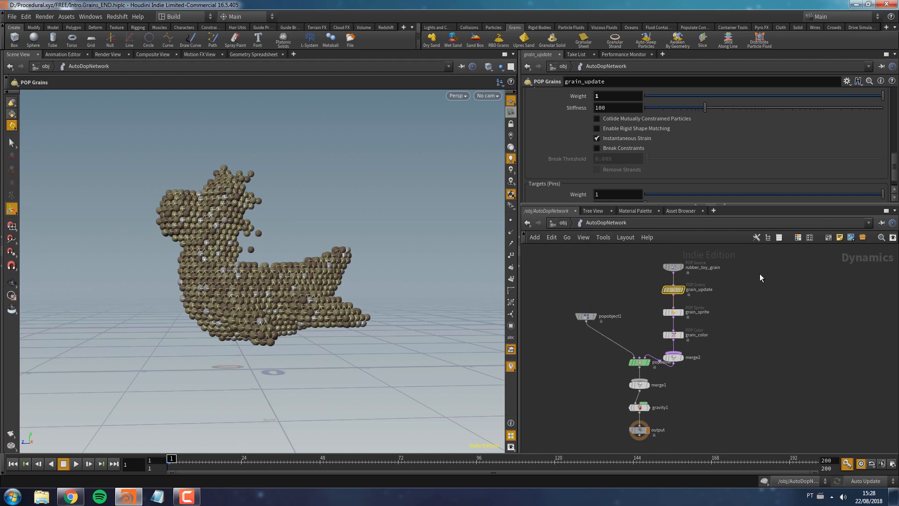
key(Escape)
drag(298, 307, 408, 294)
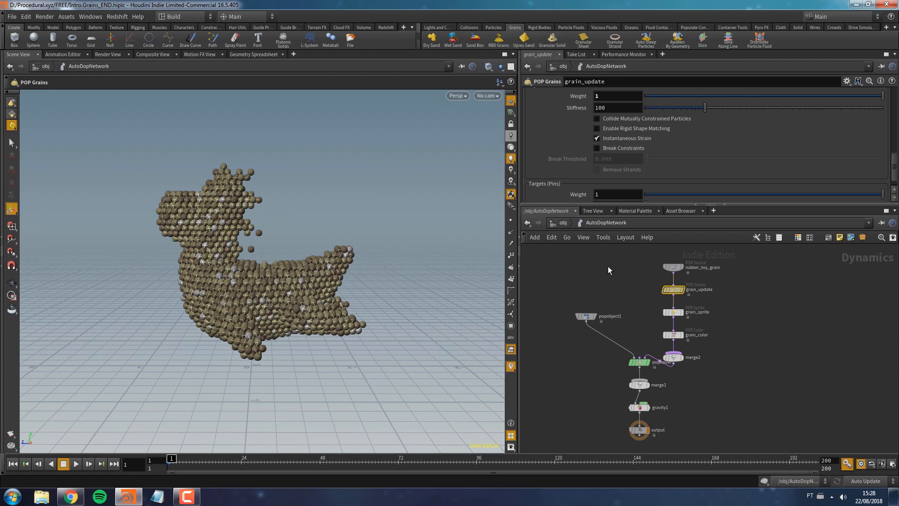
- Return to the object level and turn off the display of grain_particles
click(563, 224)
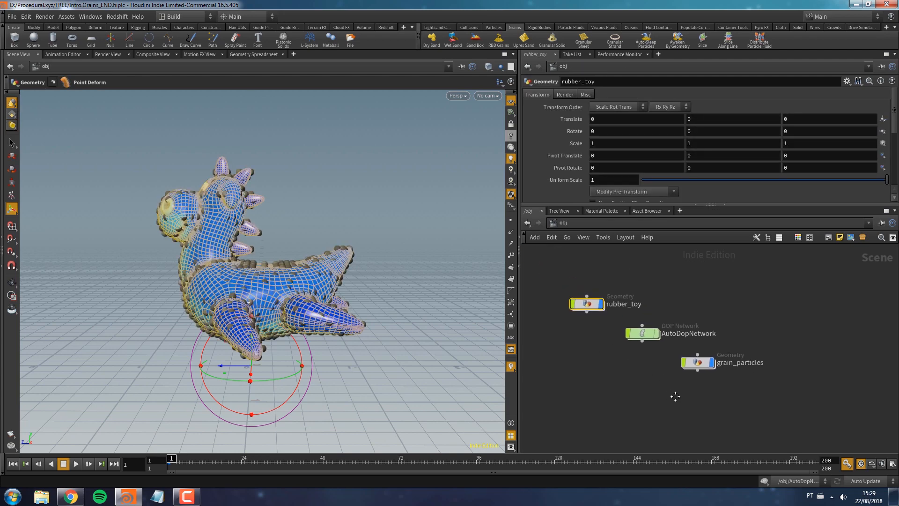
click(667, 341)
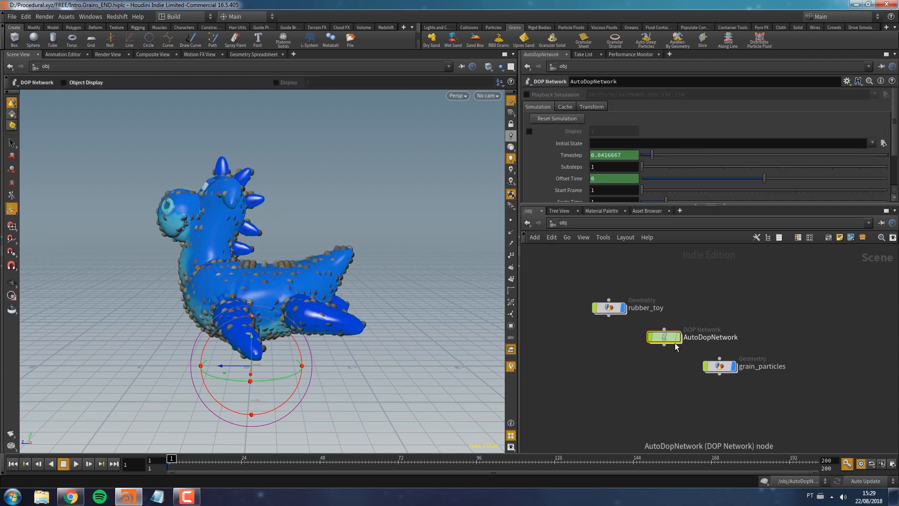
click(727, 368)
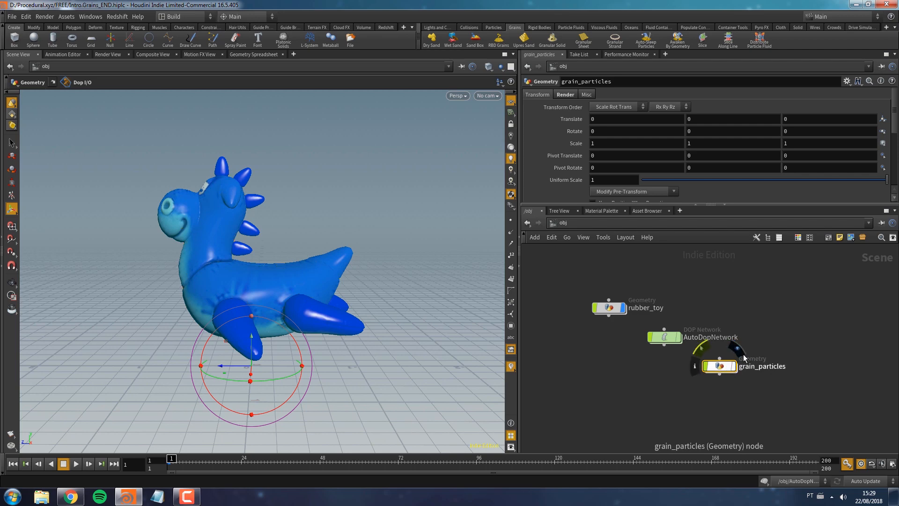
click(741, 356)
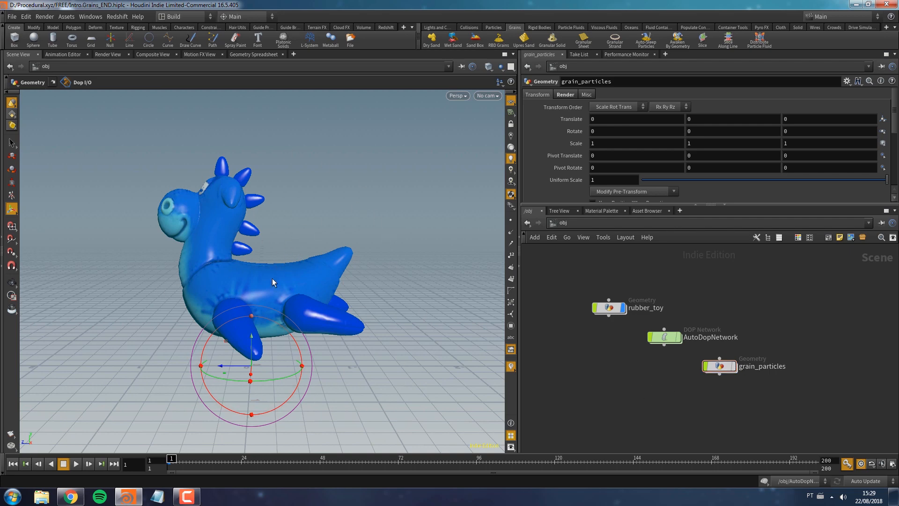
key(Escape)
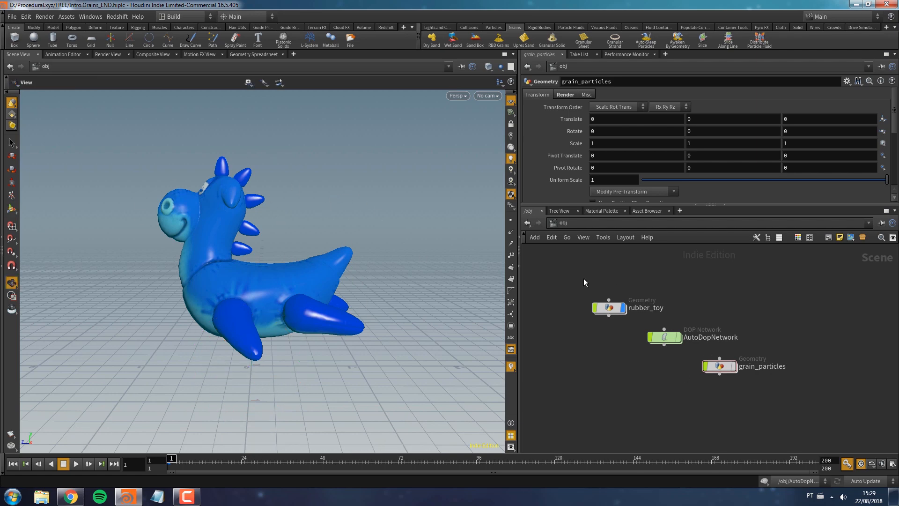
- Set quickmark 1 on the object-level network and quickmark 2 inside the rubber_toy network
middle_drag(636, 369, 670, 379)
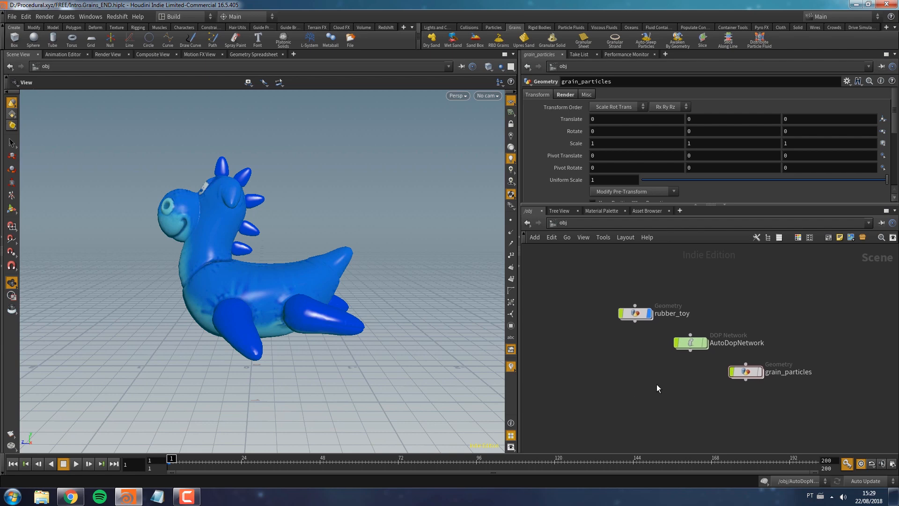
key(ctrl+1)
mouse_move(635, 313)
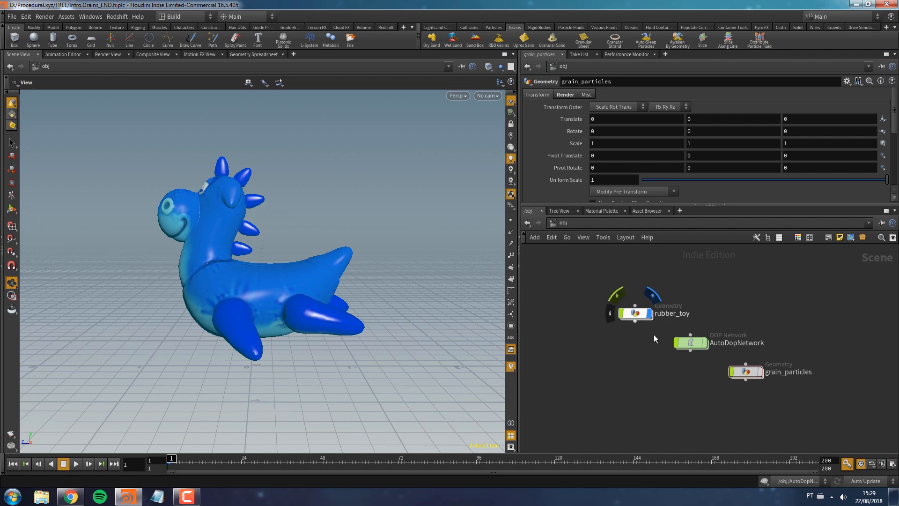
double_click(637, 314)
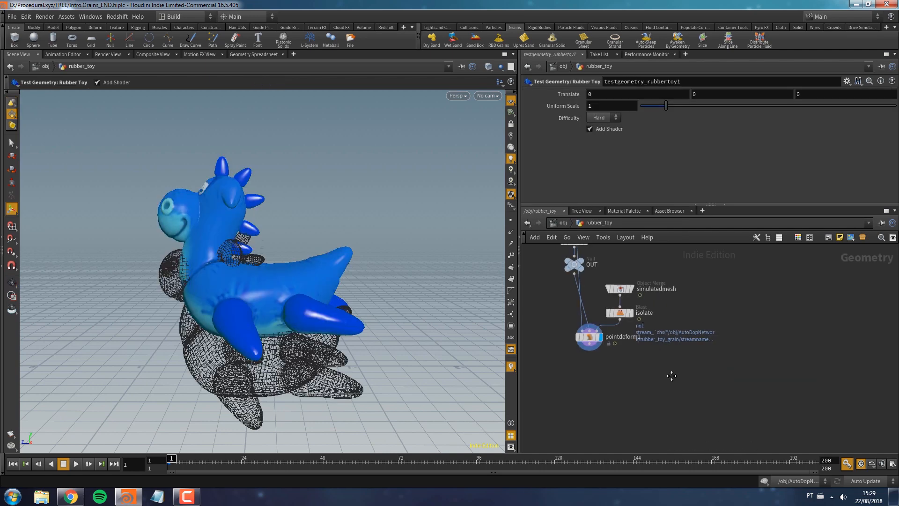
middle_drag(698, 262, 705, 342)
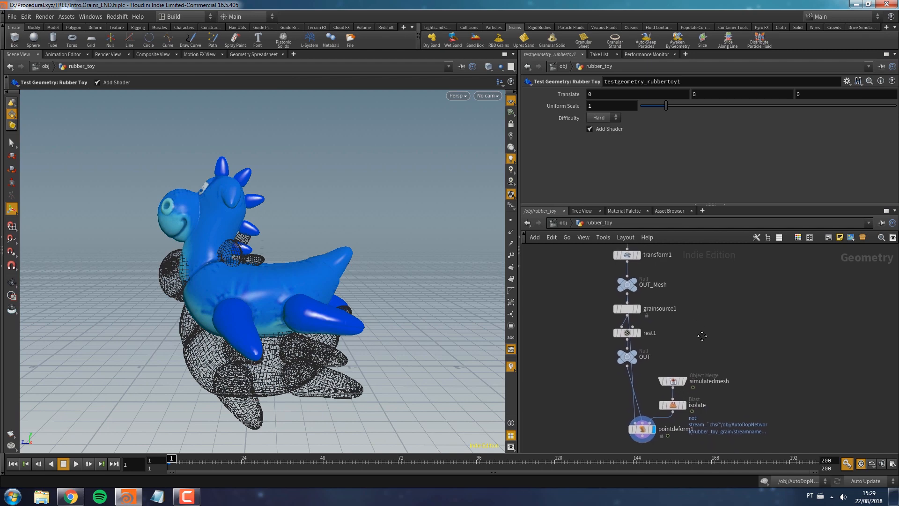
key(ctrl+2)
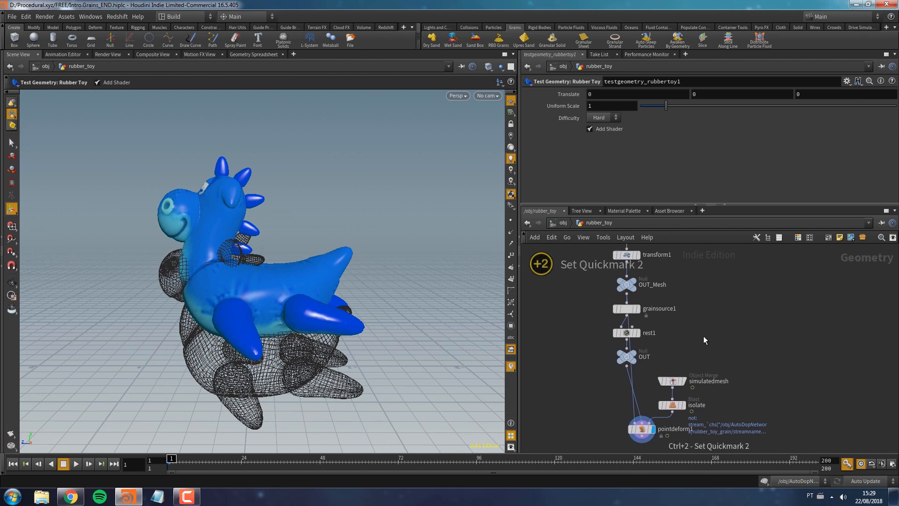
- Test jumping between quickmarks 1 and 2, and set quickmark 3 inside AutoDopNetwork
key(1)
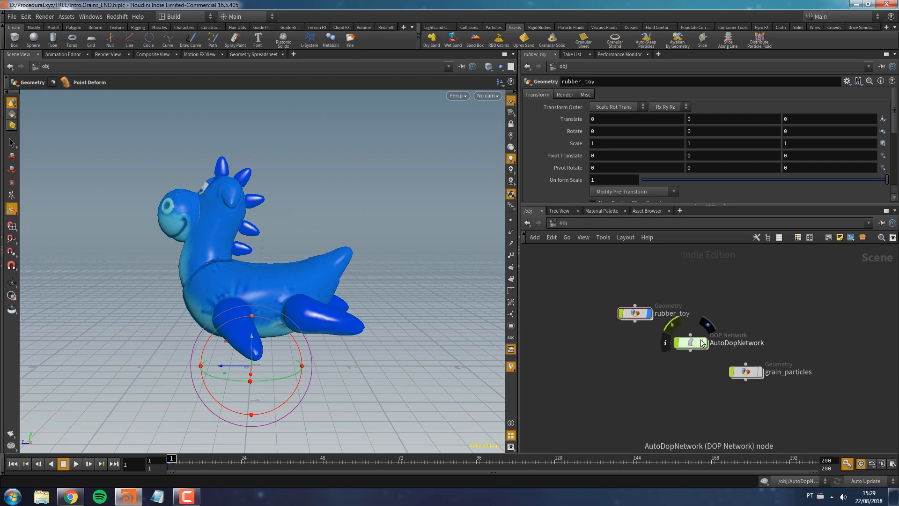
key(2)
key(1)
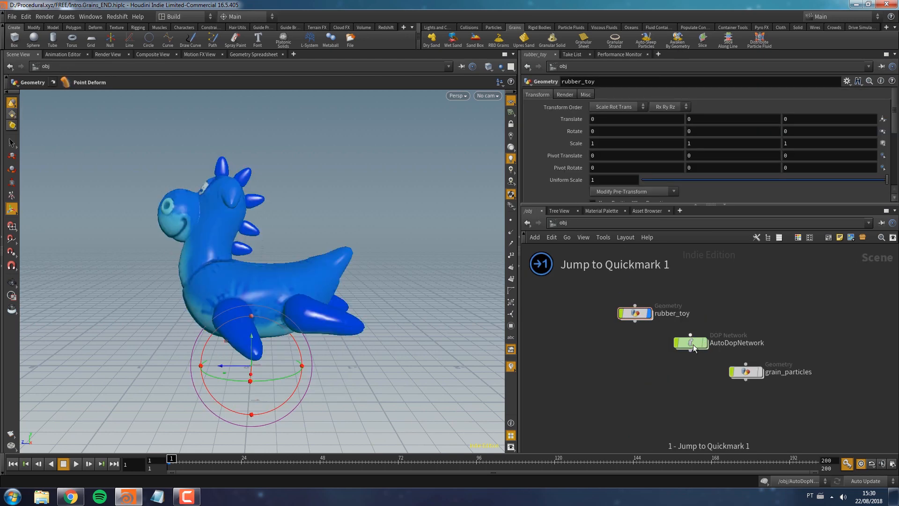
double_click(698, 343)
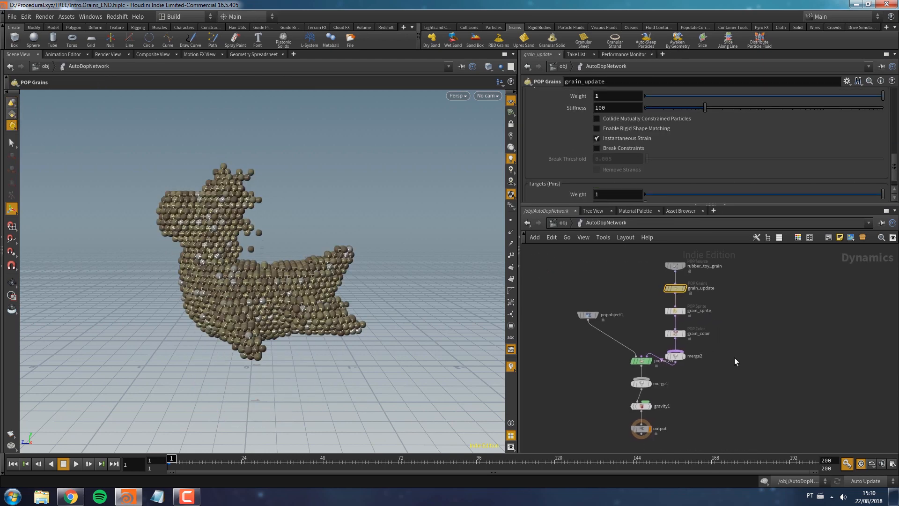
key(ctrl+3)
- Frame the whole rubber_toy network and reassign quickmark 2 to that view
key(2)
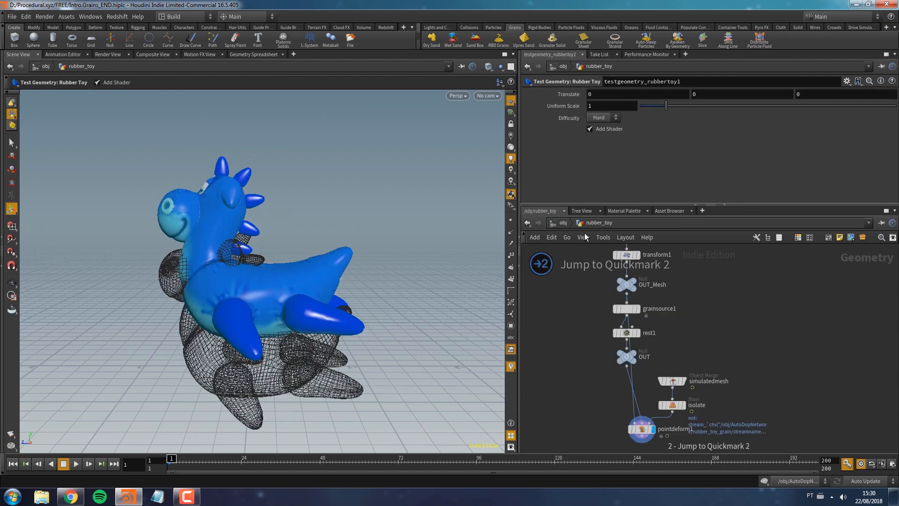
key(h)
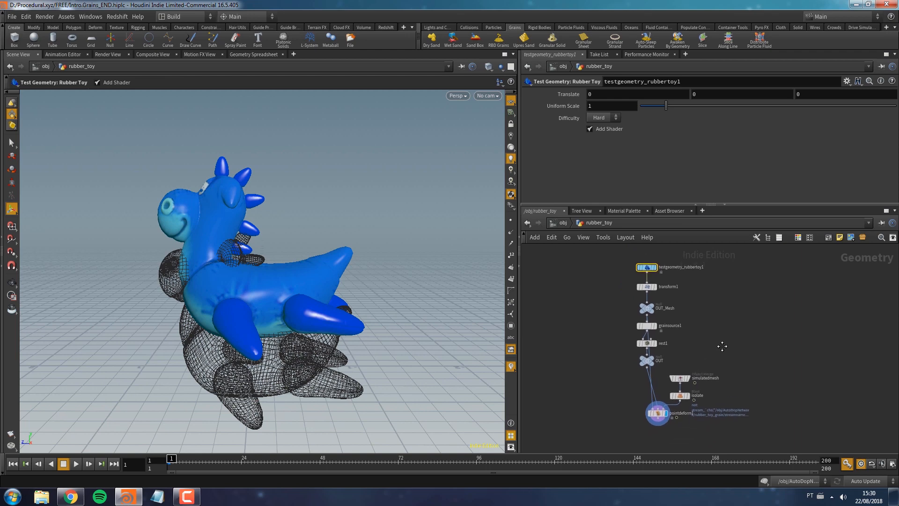
key(ctrl+2)
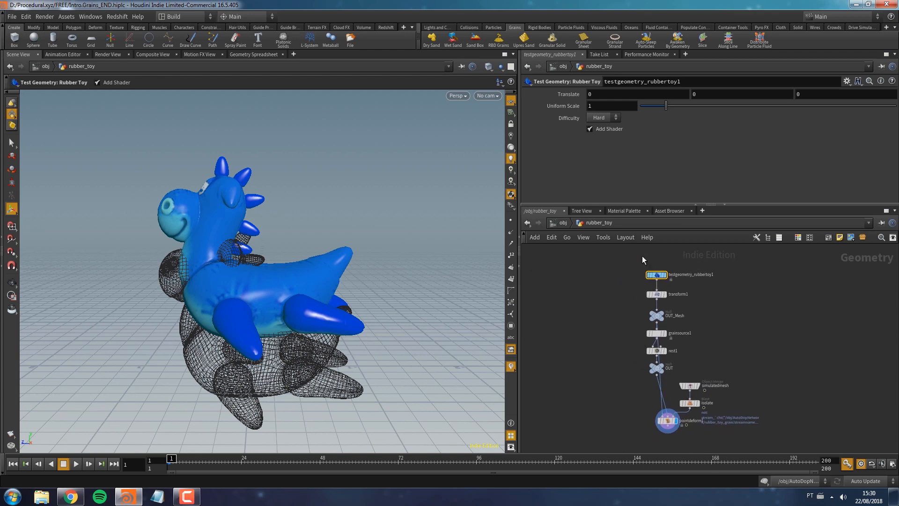
- Spread out the rubber_toy network by moving the three source nodes down to OUT_Mesh aside and placing pointdeform1 below both branches
mouse_move(603, 257)
mouse_down()
mouse_move(685, 310)
mouse_move(687, 325)
mouse_move(598, 314)
mouse_up()
click(690, 311)
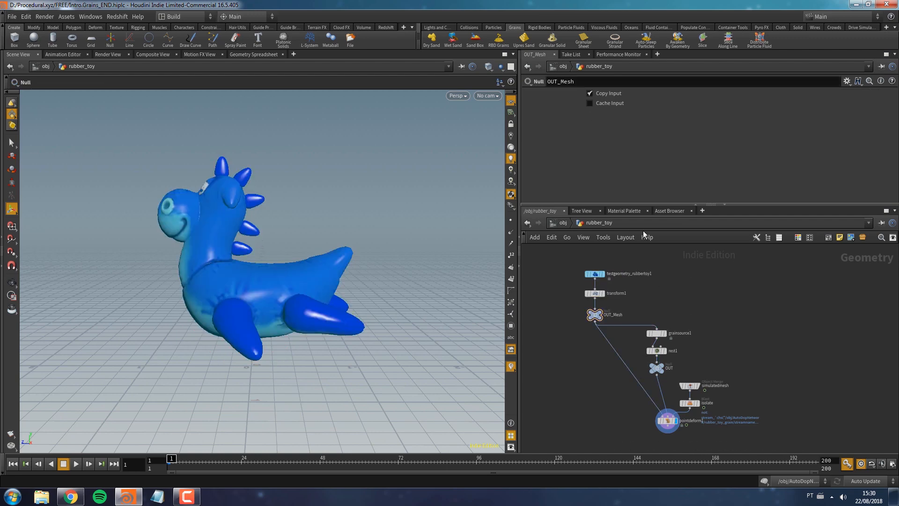
drag(655, 336, 626, 429)
click(659, 437)
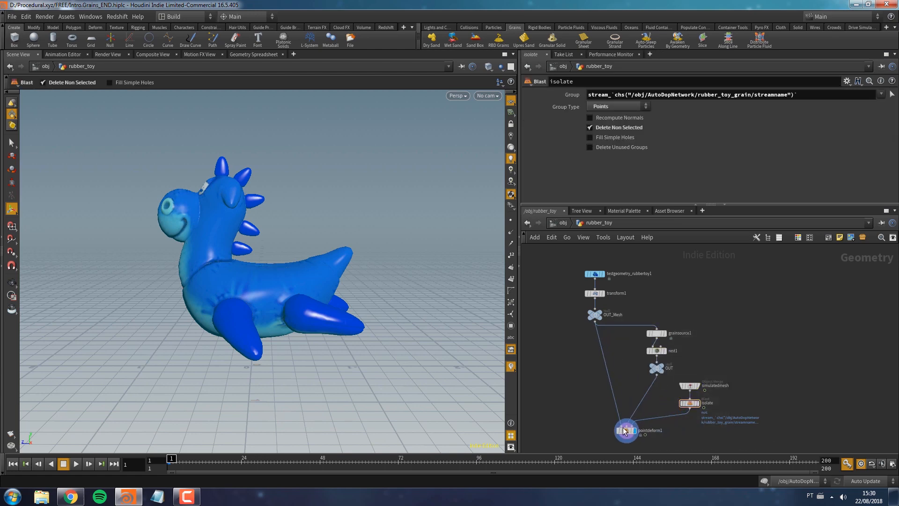
- Display the output of grainsource1 in the viewport with its point markers shown
right_drag(706, 329, 719, 333)
middle_drag(718, 334, 729, 331)
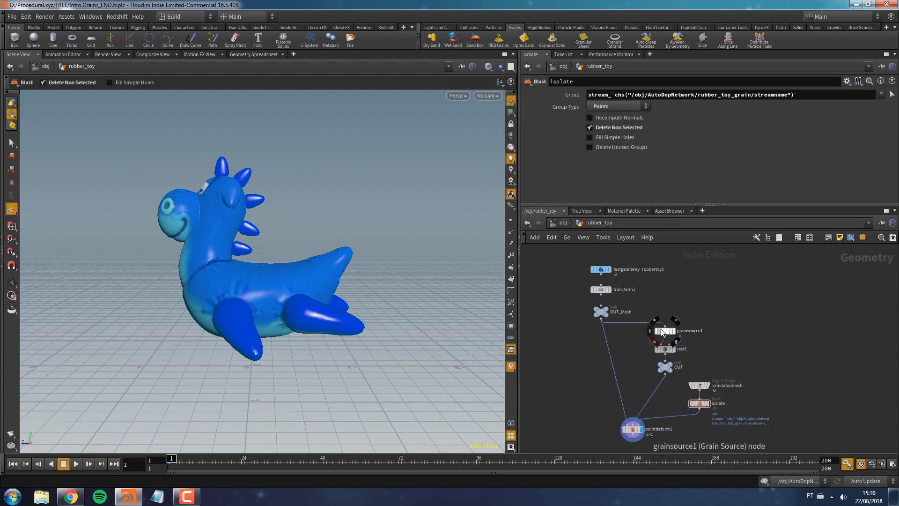
click(673, 331)
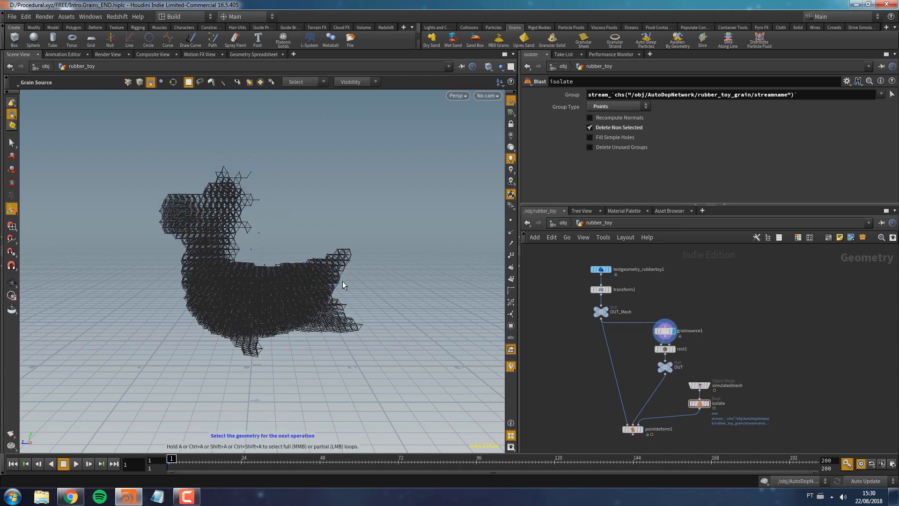
click(512, 224)
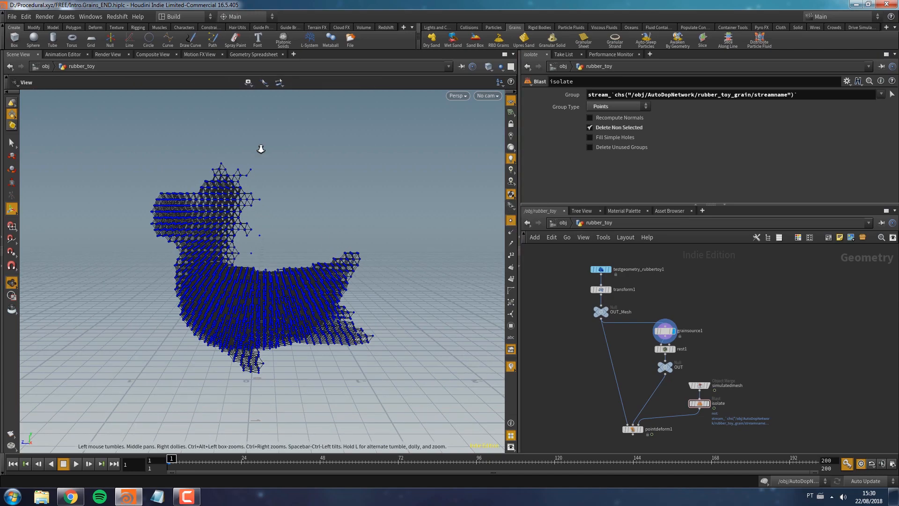
- Examine the point grid around the toy's head up close and compare it with the grains in AutoDopNetwork through quickmark 3
alt+right_drag(261, 149, 313, 219)
alt+middle_drag(313, 218, 324, 216)
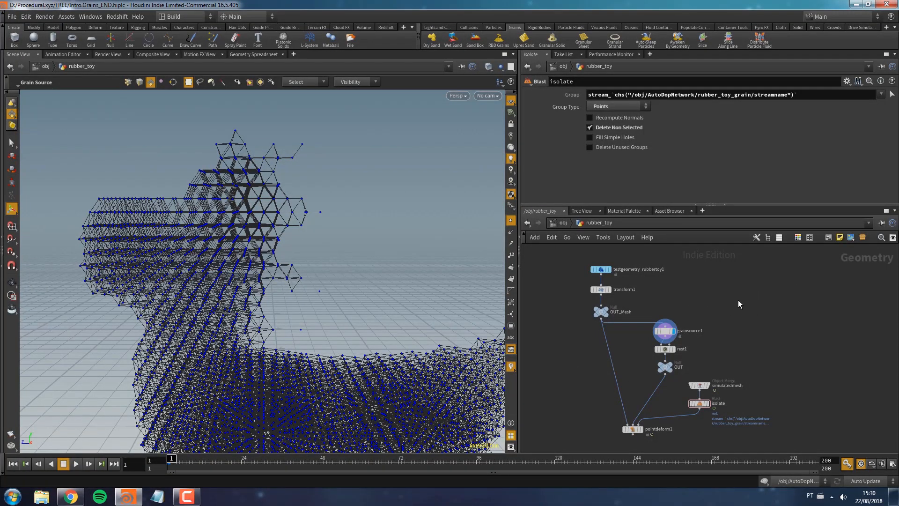
key(3)
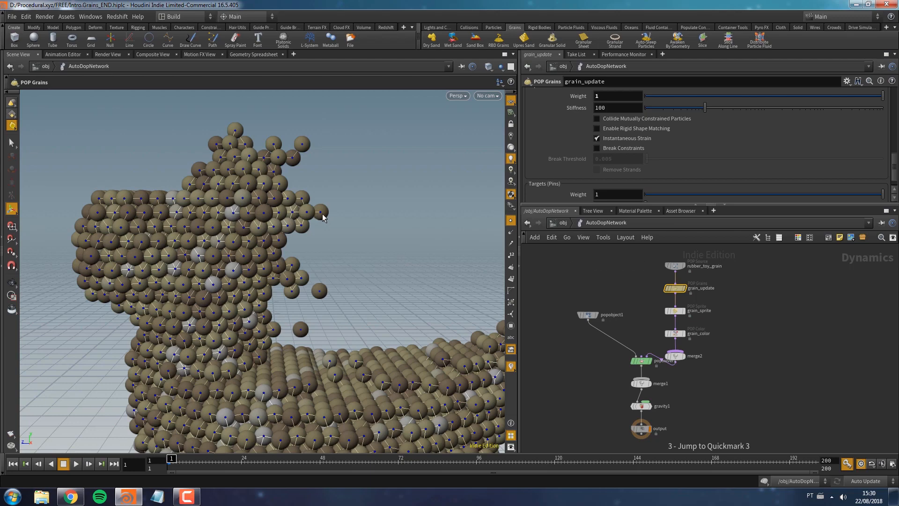
- Go back to the rubber_toy network through quickmark 2 and examine the grainsource1 point grid from close up and as a whole
key(2)
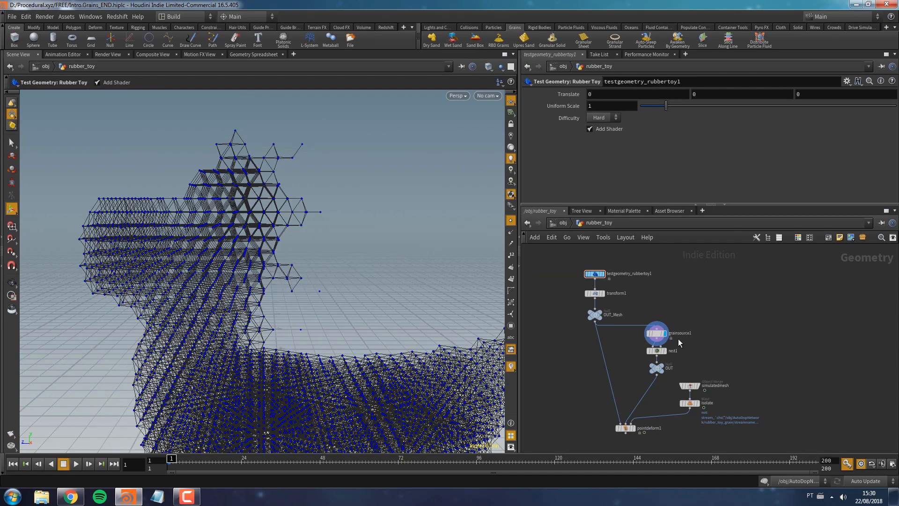
scroll(318, 212, up, 4)
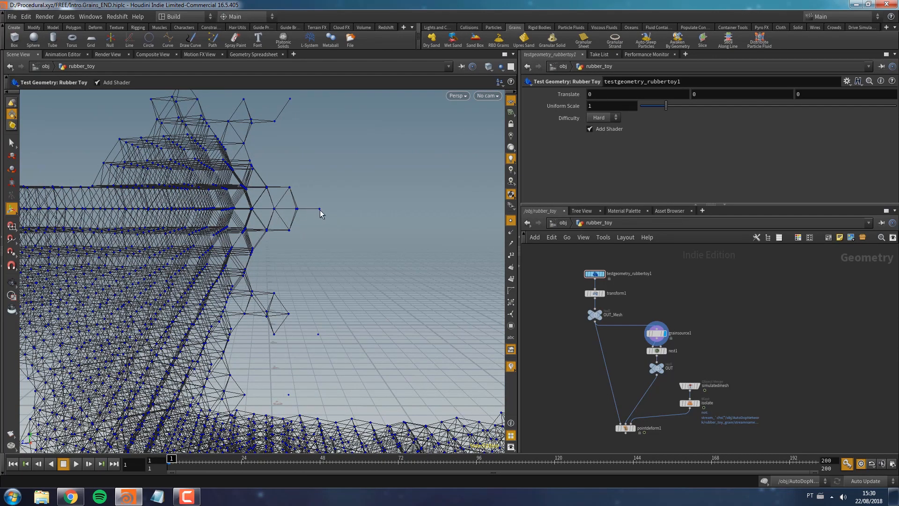
drag(146, 240, 318, 253)
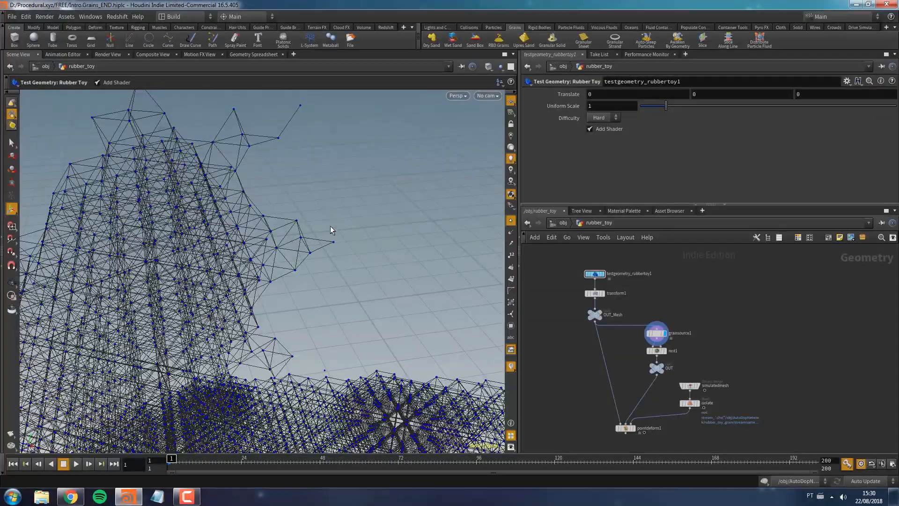
alt+right_drag(330, 230, 287, 267)
mouse_move(287, 267)
alt+mouse_down()
mouse_move(275, 392)
mouse_move(247, 261)
mouse_move(296, 223)
mouse_move(299, 235)
mouse_move(267, 217)
mouse_move(279, 253)
alt+mouse_up()
- Display the simulatedmesh node of the rubber_toy network, play the simulation and return to the first frame
middle_drag(799, 345, 801, 334)
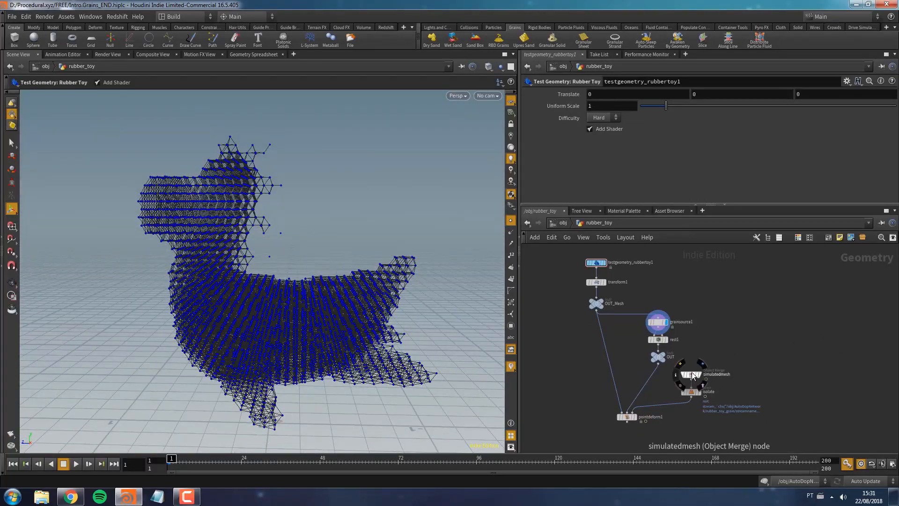
click(702, 364)
drag(743, 355, 685, 383)
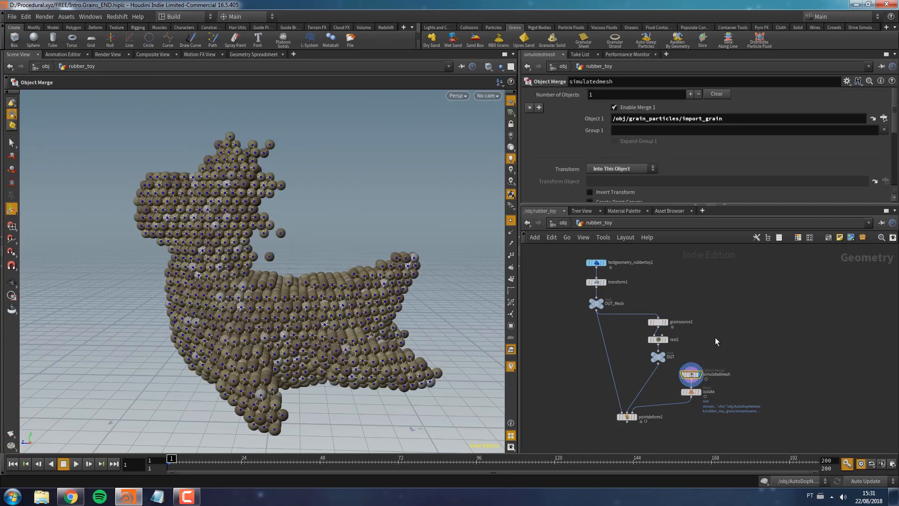
key(Up)
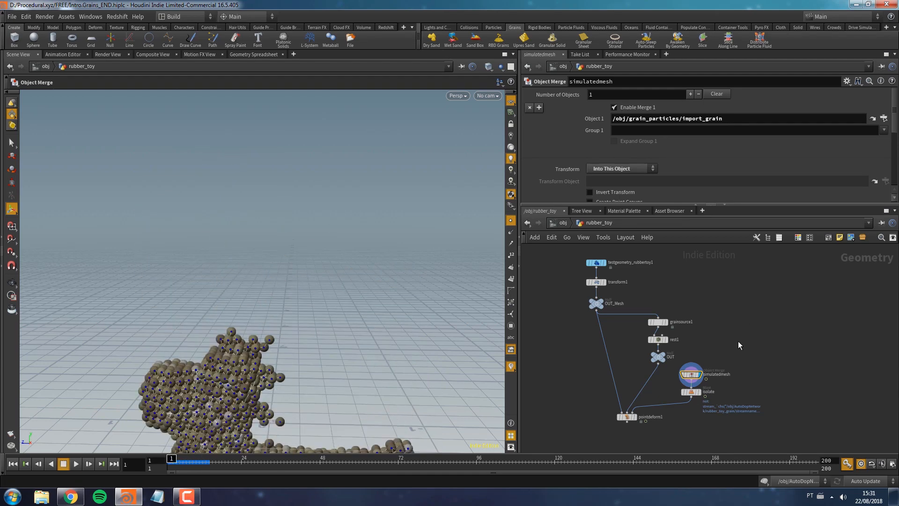
key(ctrl+Up)
- Display the output of pointdeform1 in the viewport and hide the point markers
middle_drag(738, 343, 753, 315)
click(653, 381)
middle_drag(677, 401, 677, 412)
click(511, 221)
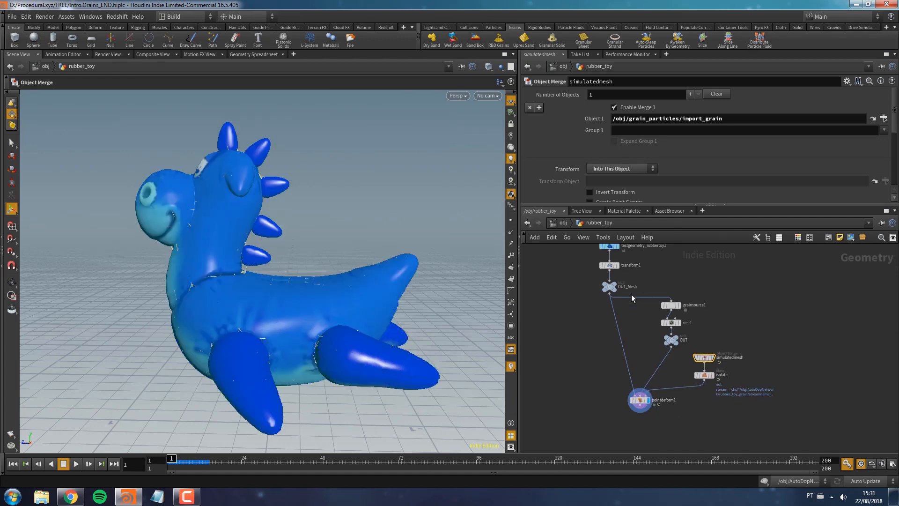
- Play back the deformed toy from pointdeform1 and compare it with the simulated grains of simulatedmesh, ending on the first frame
mouse_move(620, 281)
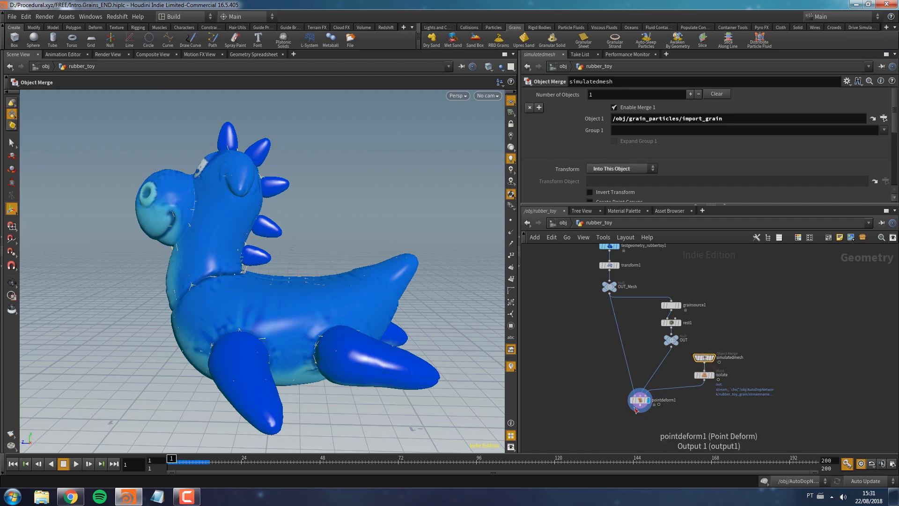
middle_drag(291, 309, 273, 290)
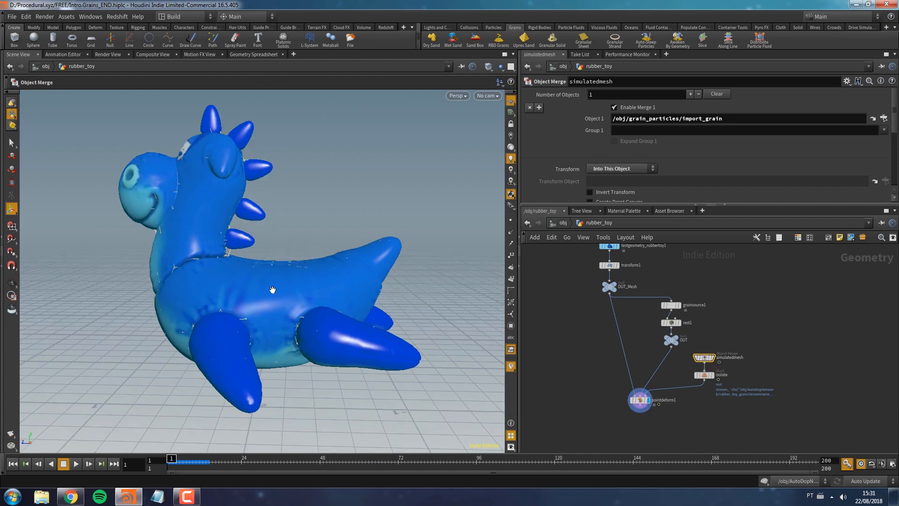
key(Up)
click(711, 358)
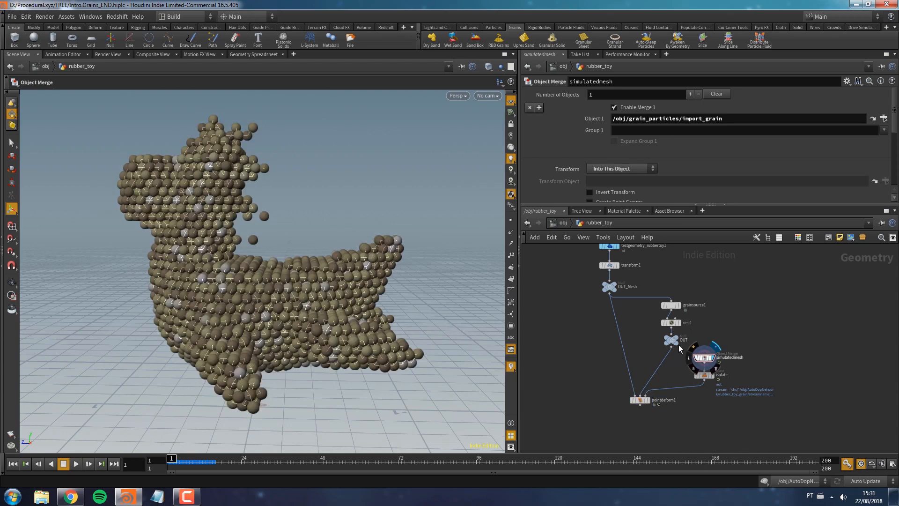
key(Up)
key(ctrl+Up)
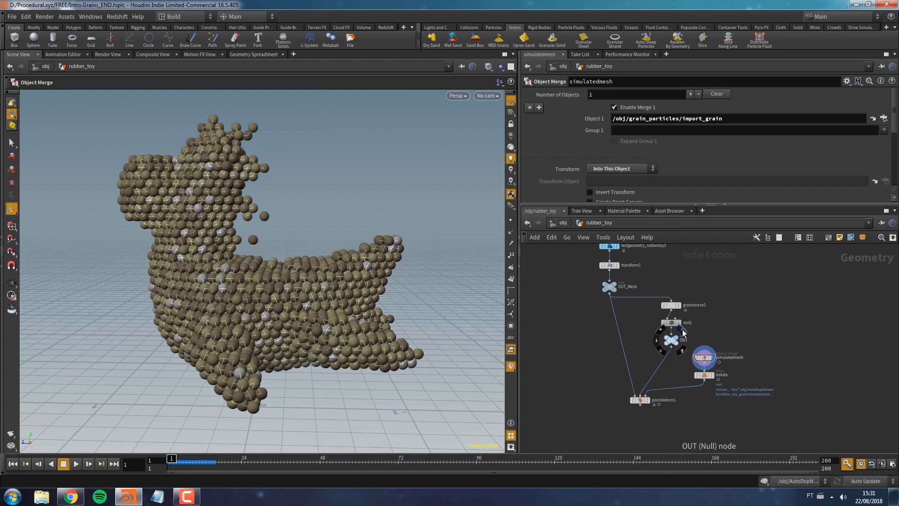
- Compare the inputs of pointdeform1 by displaying OUT, simulatedmesh and OUT_Mesh in turn
click(685, 333)
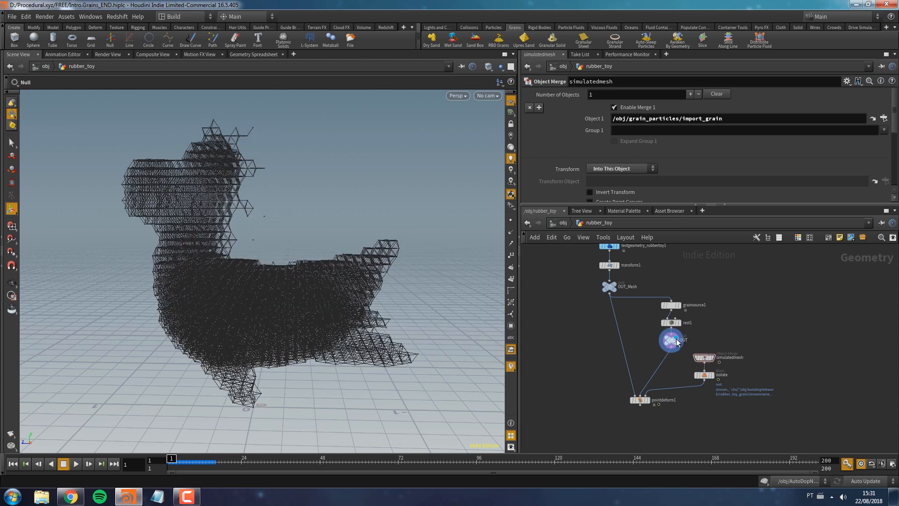
mouse_move(682, 341)
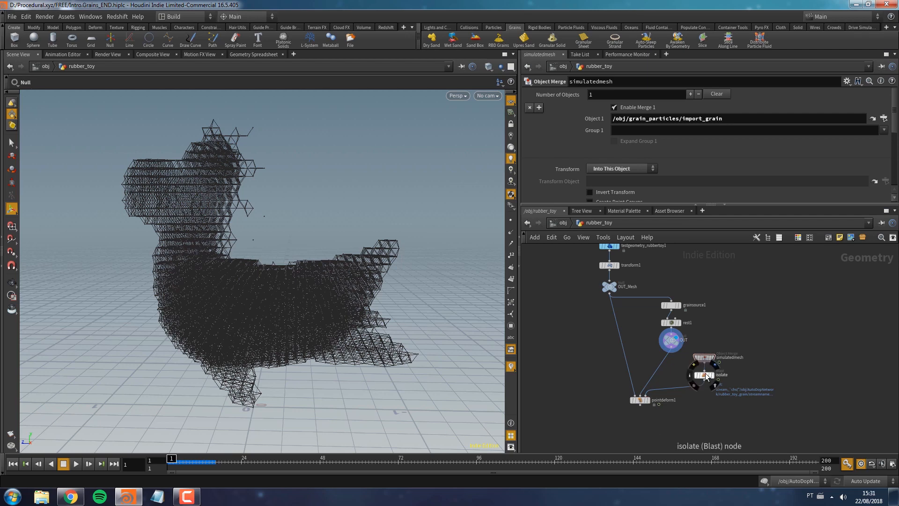
click(712, 358)
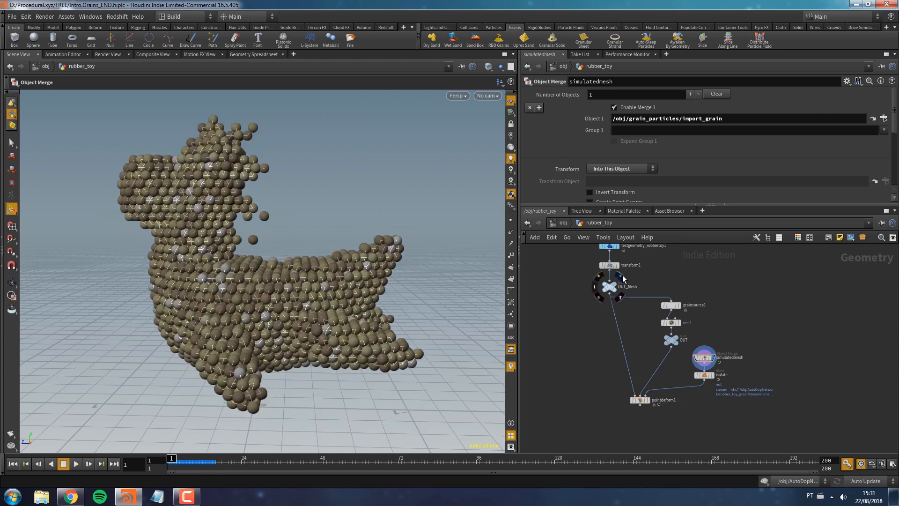
click(621, 276)
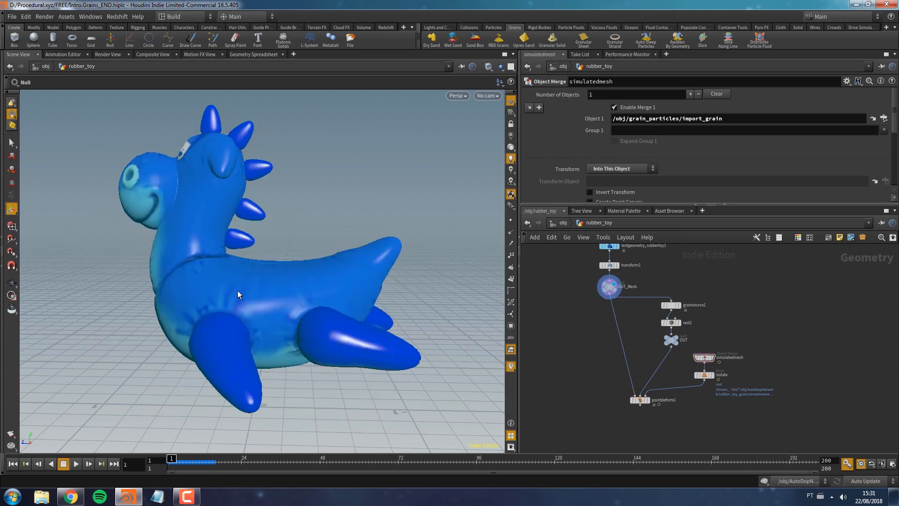
- Display pointdeform1 again, play the deformed toy, return to the first frame and frame the whole network
click(653, 392)
key(Up)
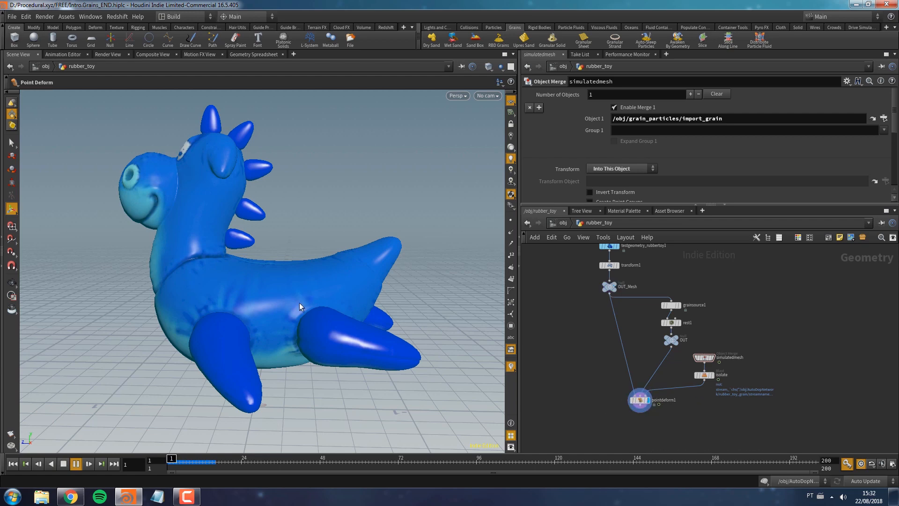
key(ctrl+Up)
key(h)
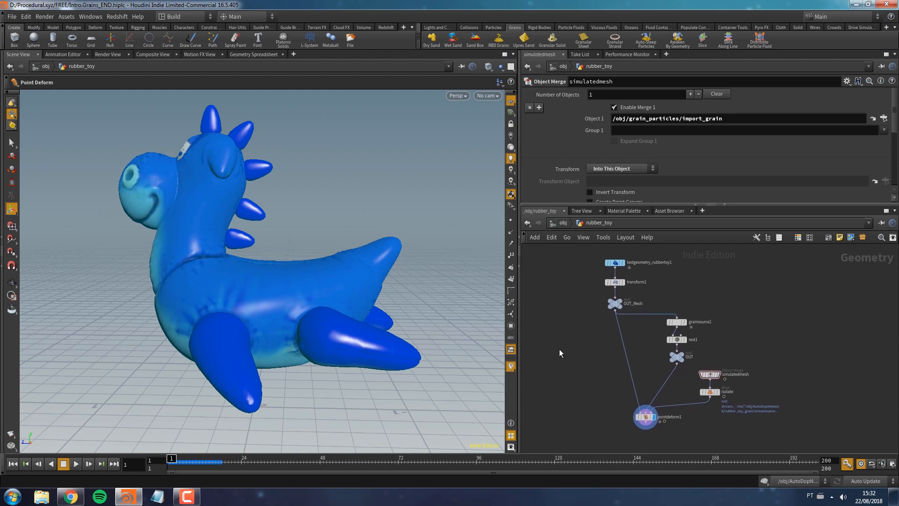
- In AutoDopNetwork, set the grain_update to merge2 chain aside and wire rubber_toy_grain directly into popsolver1
key(1)
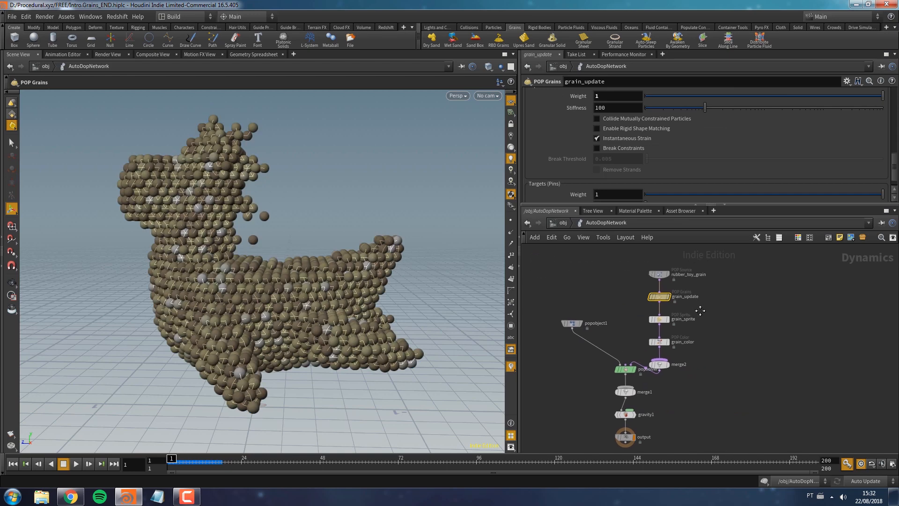
key(2)
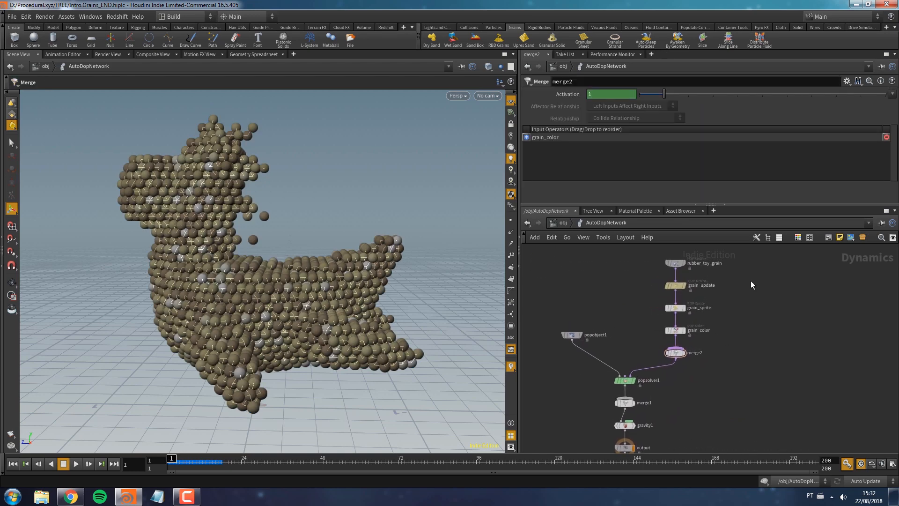
drag(750, 277, 821, 375)
drag(678, 267, 656, 338)
middle_drag(676, 369, 674, 345)
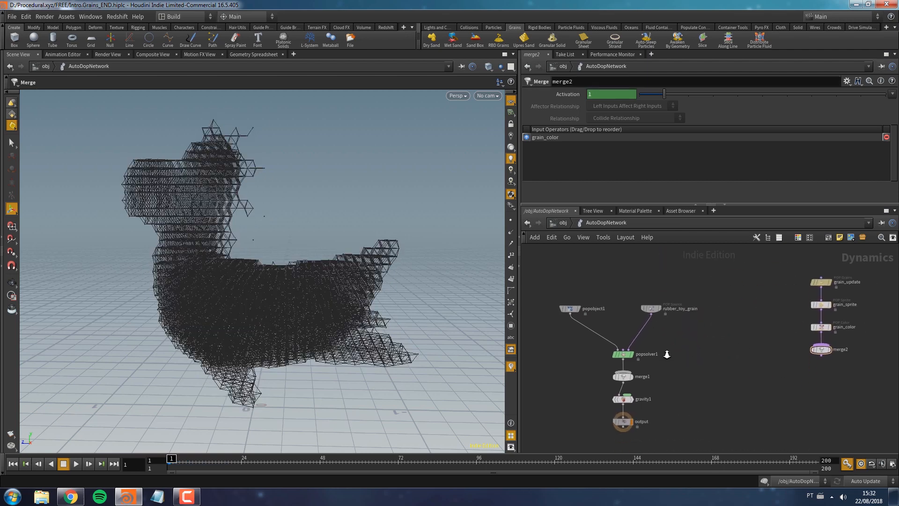
- Inspect the substep settings of popsolver1 in the simplified network
right_drag(666, 354, 710, 345)
middle_drag(710, 345, 737, 351)
middle_drag(549, 304, 575, 302)
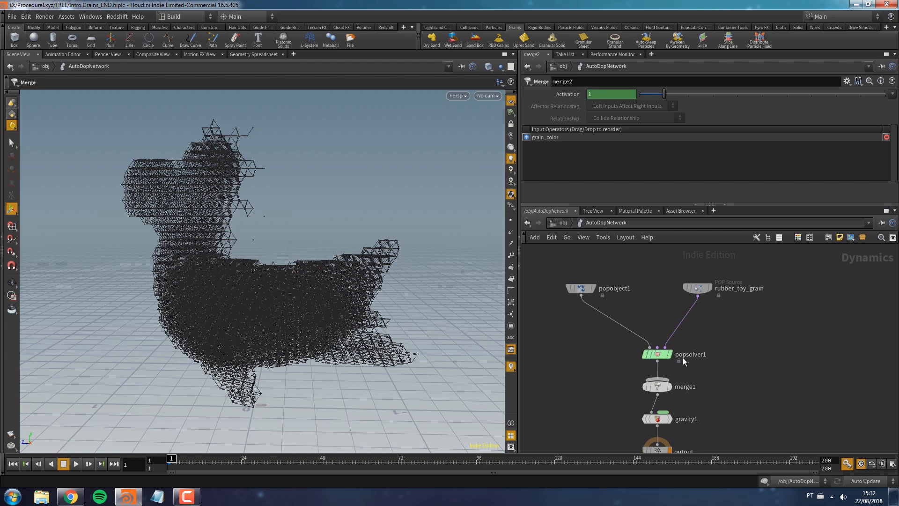
drag(759, 343, 636, 361)
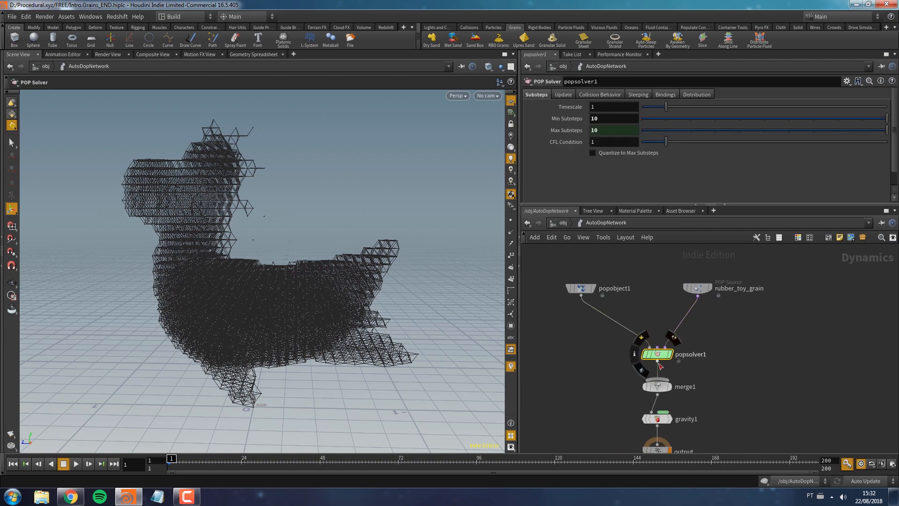
- Move popobject1 and rubber_toy_grain slightly closer to popsolver1, reviewing the Physical parameters of popobject1
drag(581, 287, 579, 312)
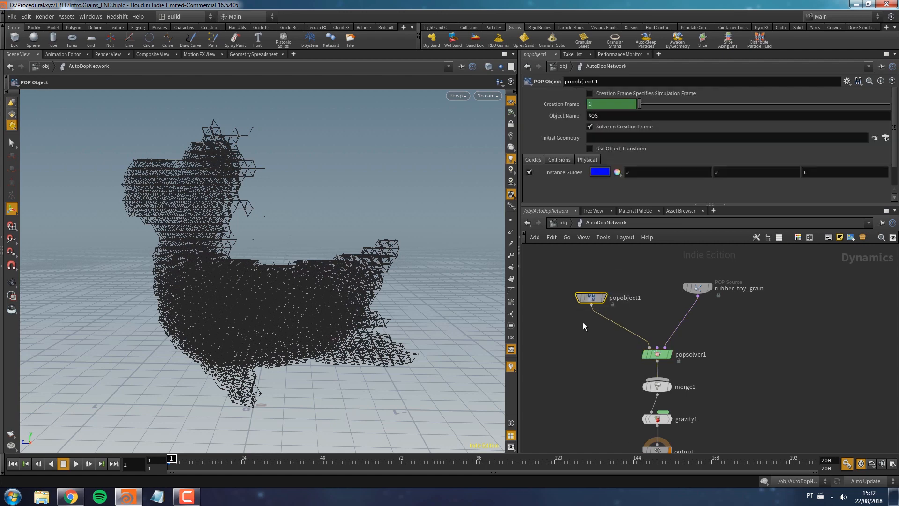
click(586, 160)
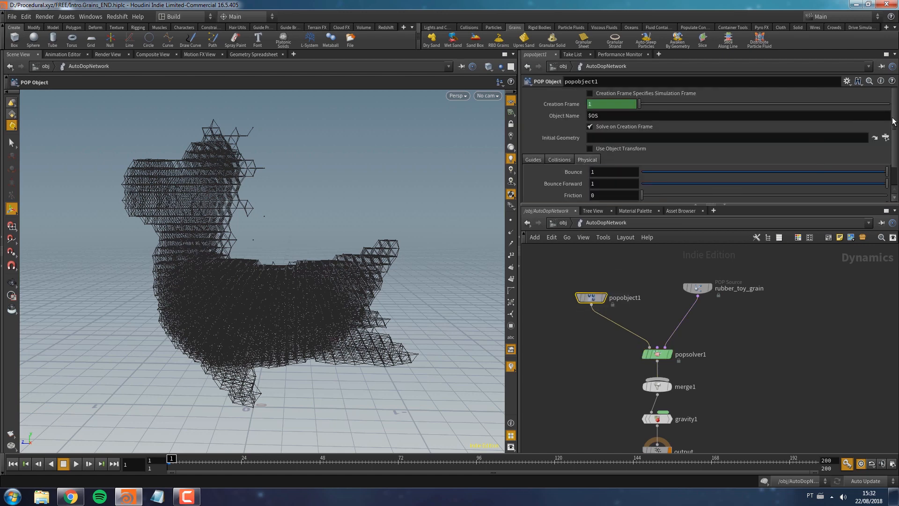
scroll(893, 121, down, 2)
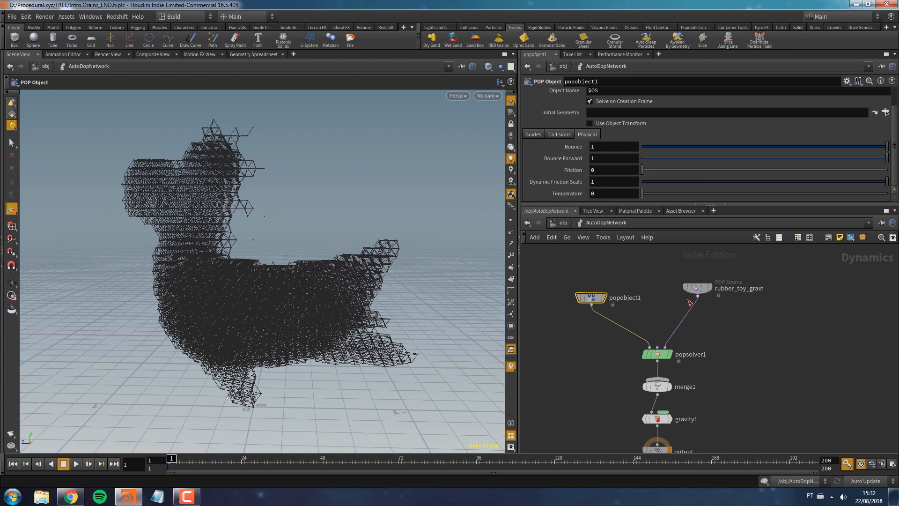
drag(694, 318, 689, 324)
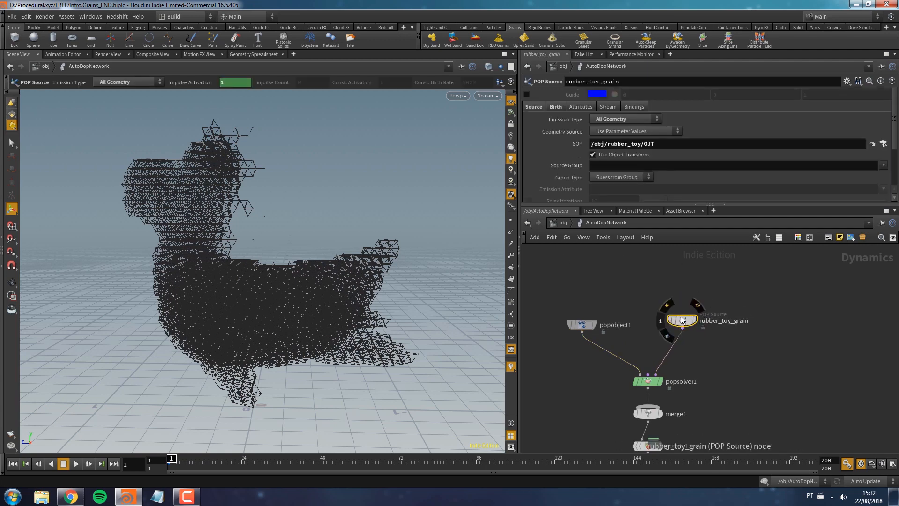
- Check the OUT node in rubber_toy and follow the SOP path /obj/rubber_toy/OUT from rubber_toy_grain to it
key(2)
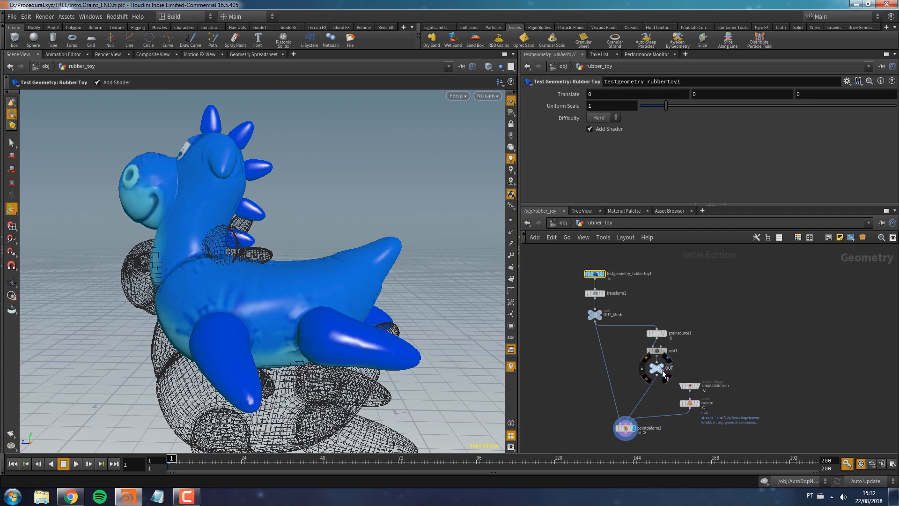
key(3)
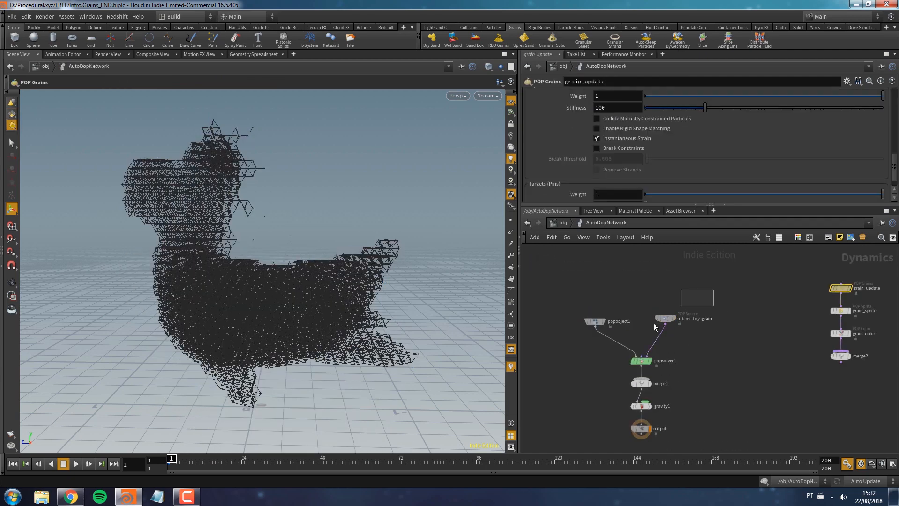
click(665, 319)
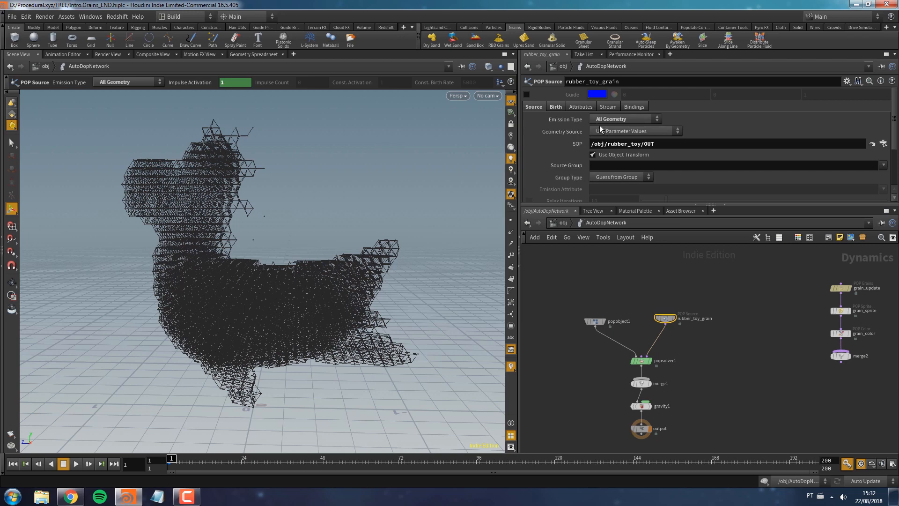
triple_click(629, 144)
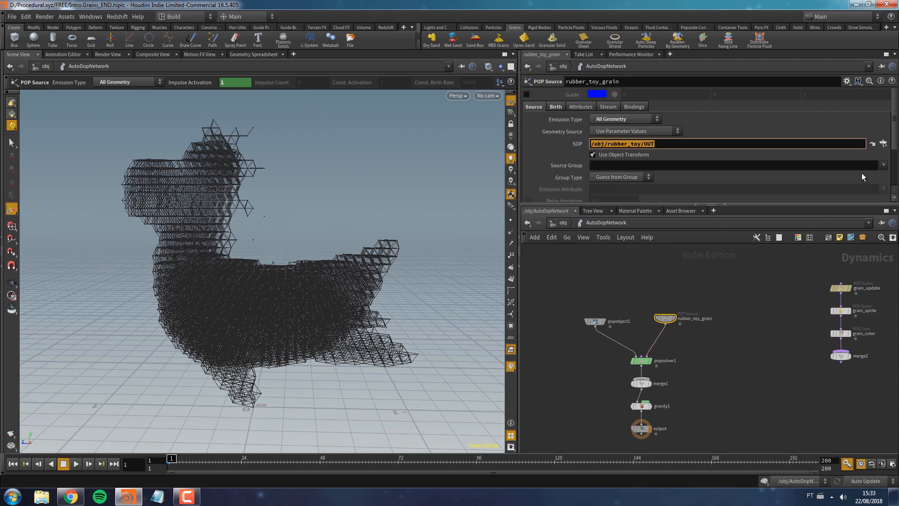
click(873, 145)
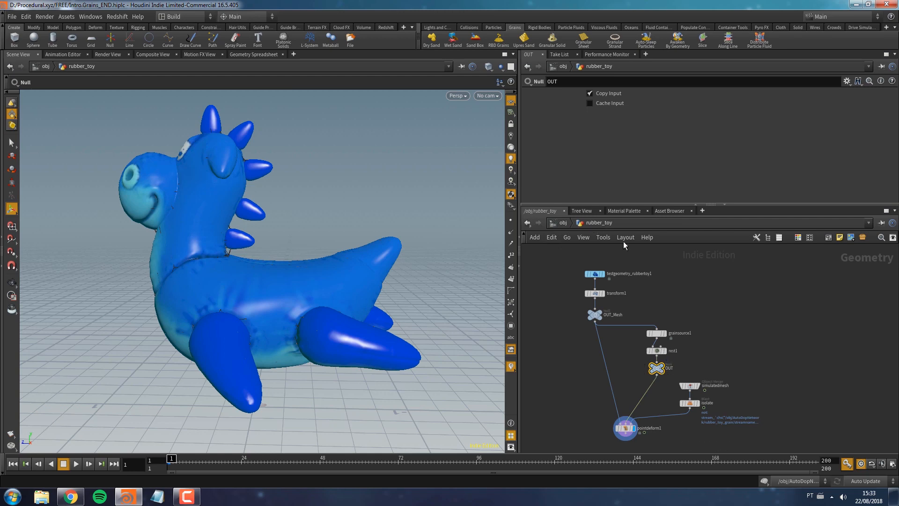
- Open rubber_toy from the object level, select its OUT node, and return to the rubber_toy_grain source settings through quickmark 3
click(562, 223)
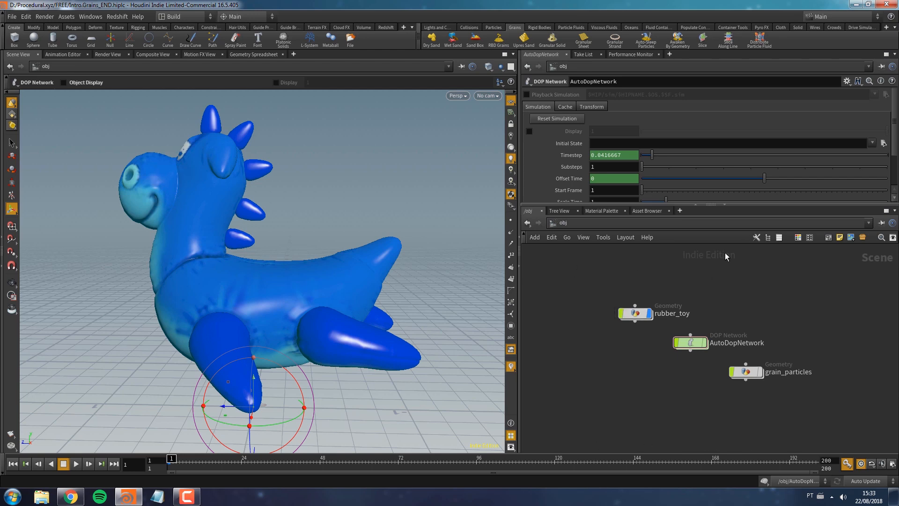
double_click(636, 313)
click(656, 368)
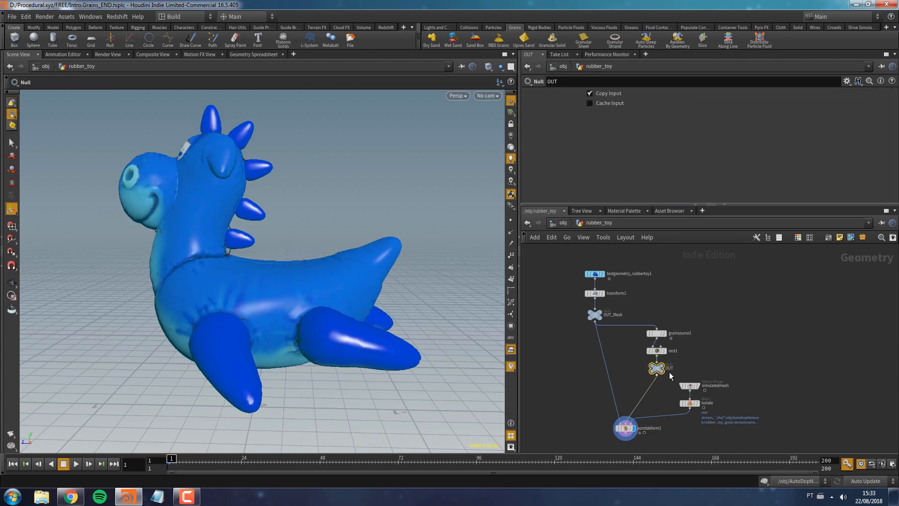
key(3)
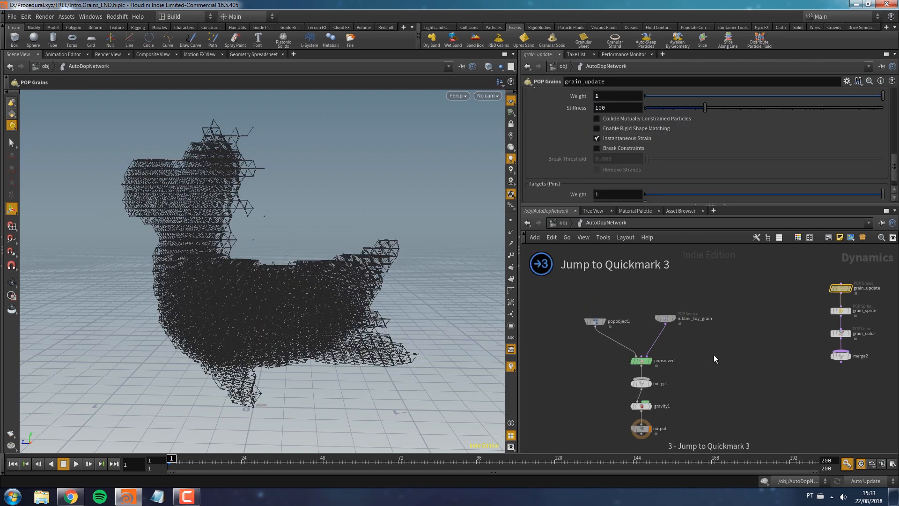
click(665, 319)
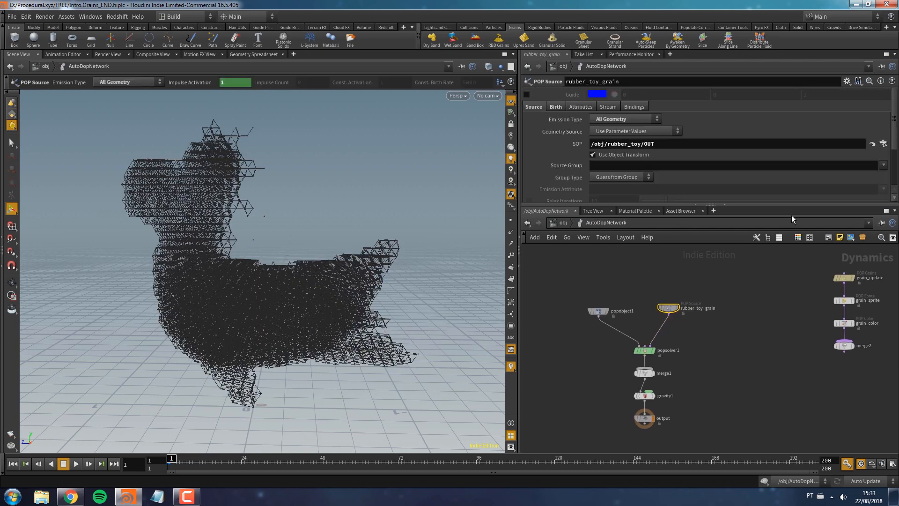
- Play the rubber toy simulation without any ground collision and return to frame 1
mouse_move(894, 124)
mouse_down()
mouse_move(894, 160)
mouse_move(893, 121)
mouse_up()
key(Escape)
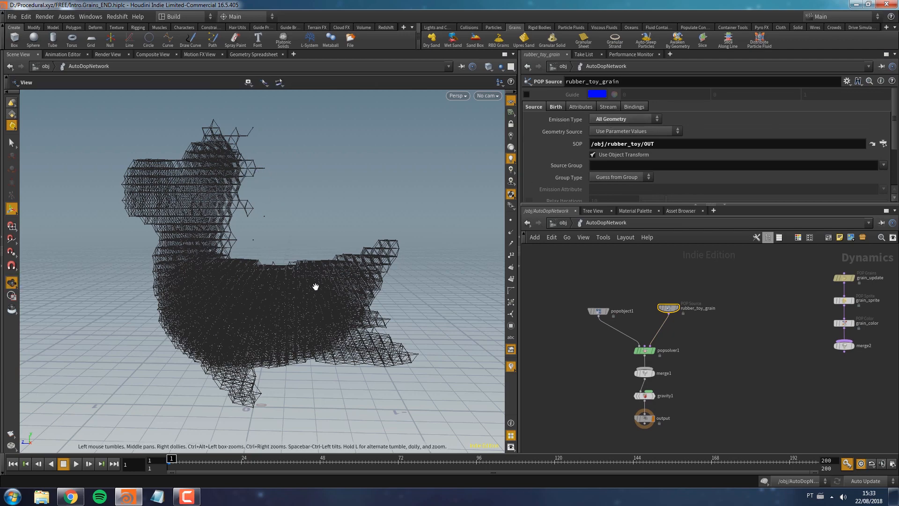
drag(317, 287, 280, 261)
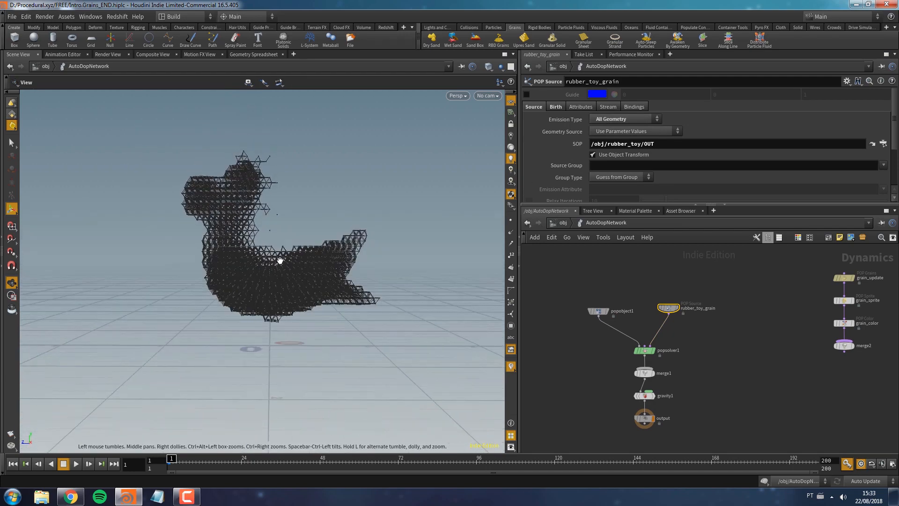
key(Up)
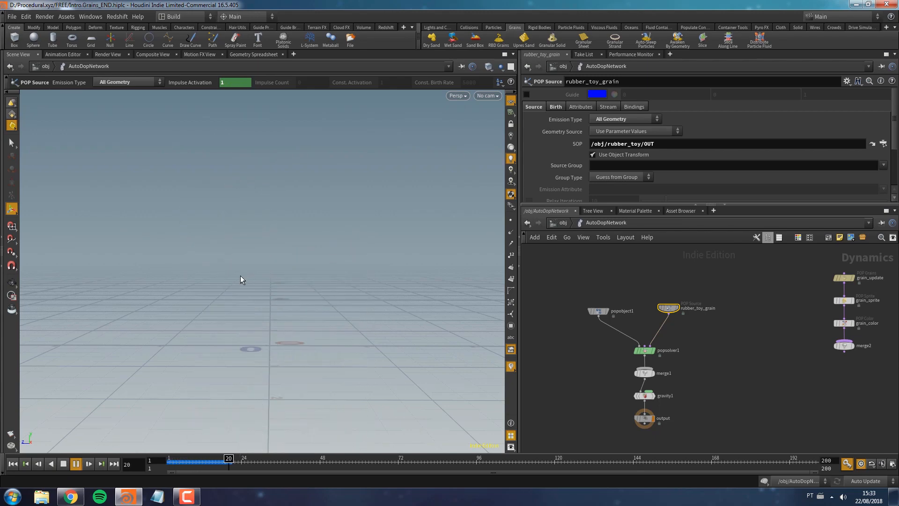
key(ctrl+Up)
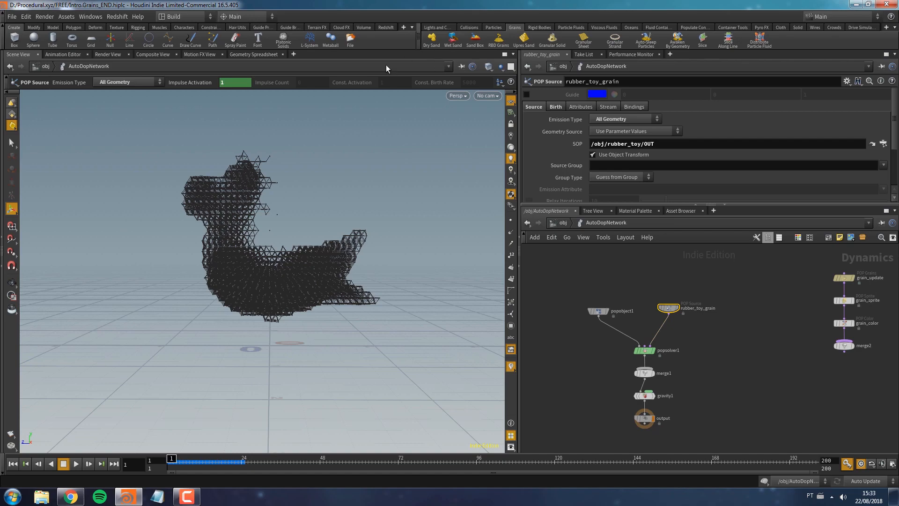
- Add a ground plane collider to the scene and hide groundplane_object1 at the object level
alt+drag(302, 250, 121, 314)
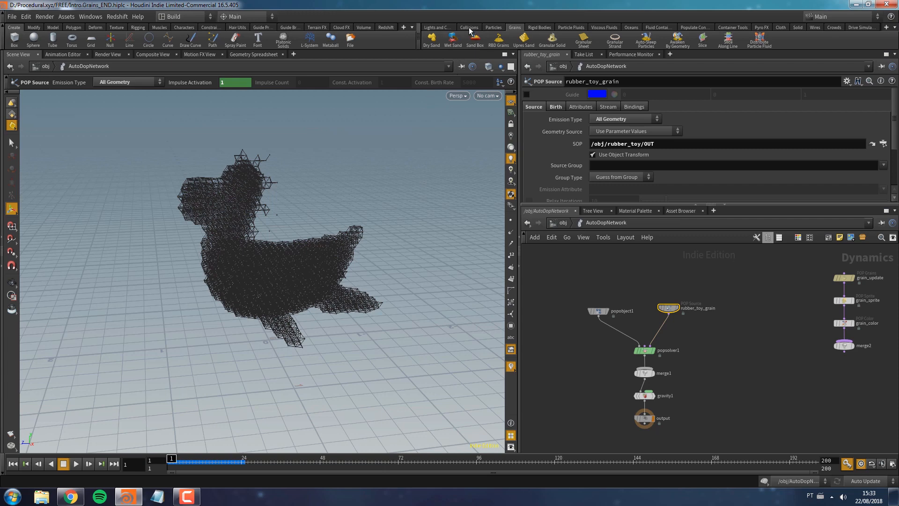
click(468, 29)
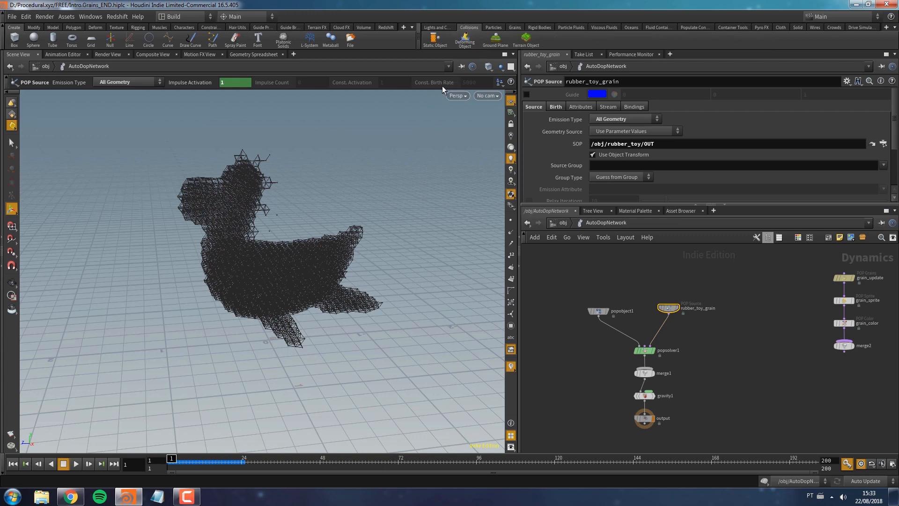
click(495, 42)
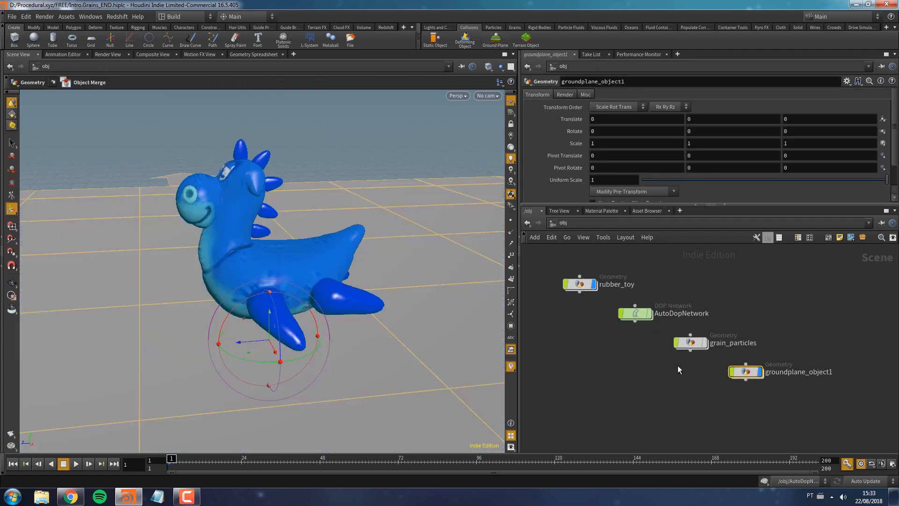
drag(751, 380, 755, 382)
mouse_move(755, 375)
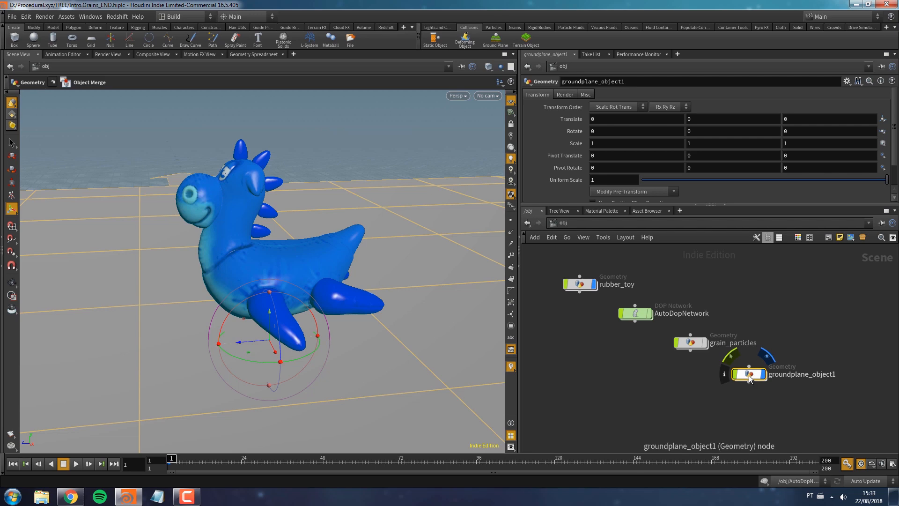
click(768, 360)
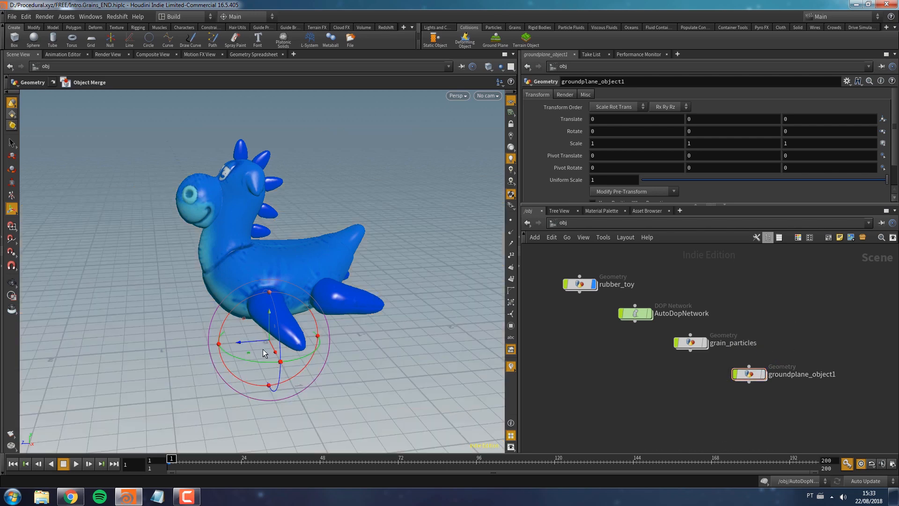
key(Escape)
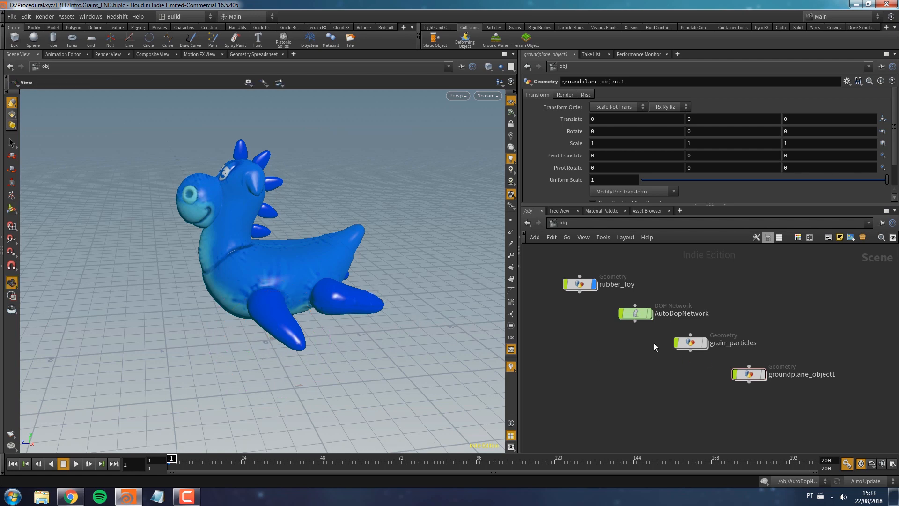
- Open AutoDopNetwork and separate groundplane1, merge3 and staticsolver1 into their own branch beside popobject1, feeding merge1
scroll(626, 352, up, 3)
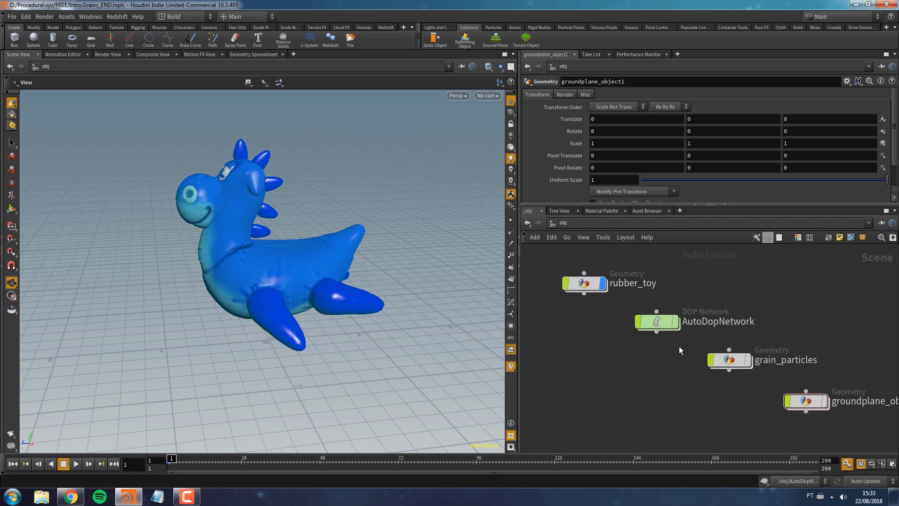
double_click(660, 322)
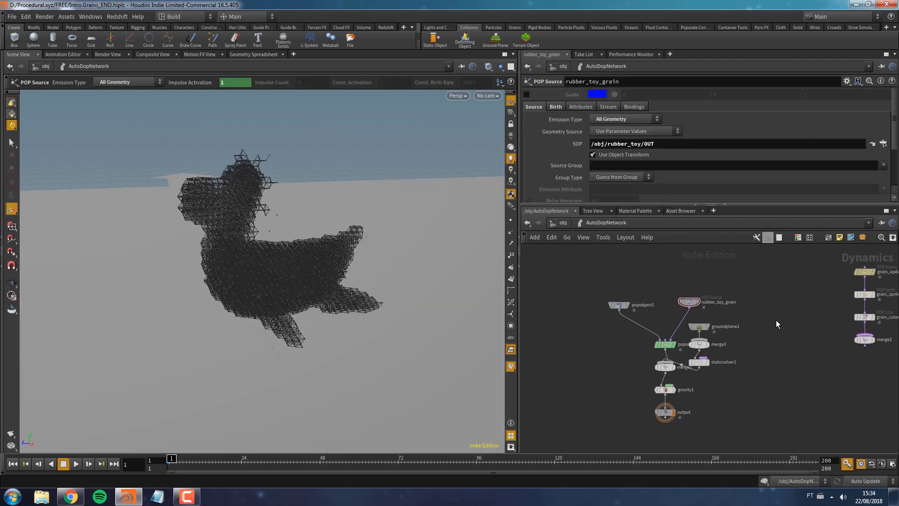
drag(777, 324, 633, 373)
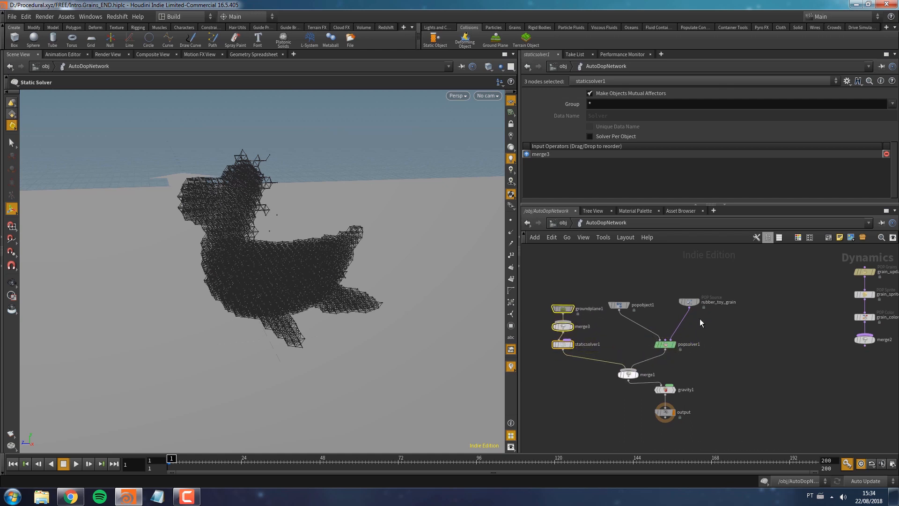
- Shift the popobject1, rubber_toy_grain and popsolver1 branch away from the ground branch and align gravity1 and output beneath merge1
drag(742, 275, 608, 344)
drag(689, 302, 631, 343)
drag(638, 301, 637, 306)
click(657, 325)
middle_drag(629, 326, 630, 304)
drag(715, 409, 640, 357)
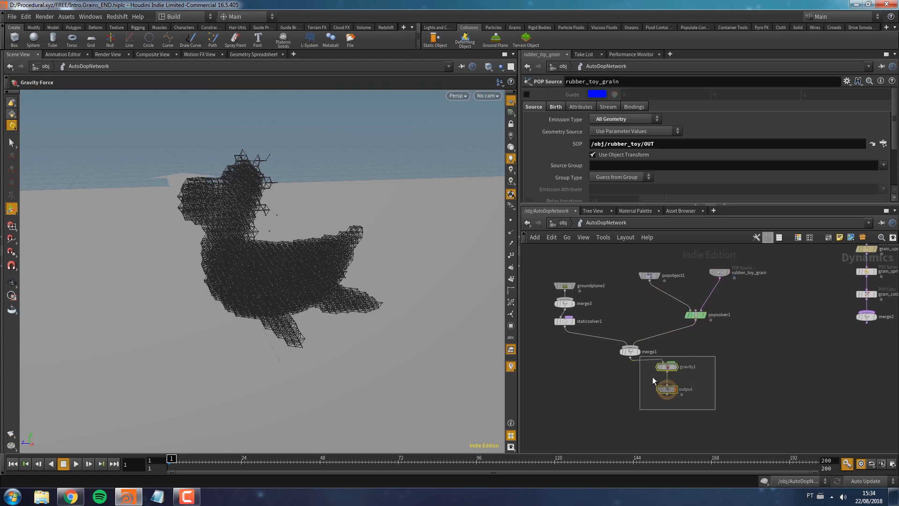
drag(667, 388, 631, 410)
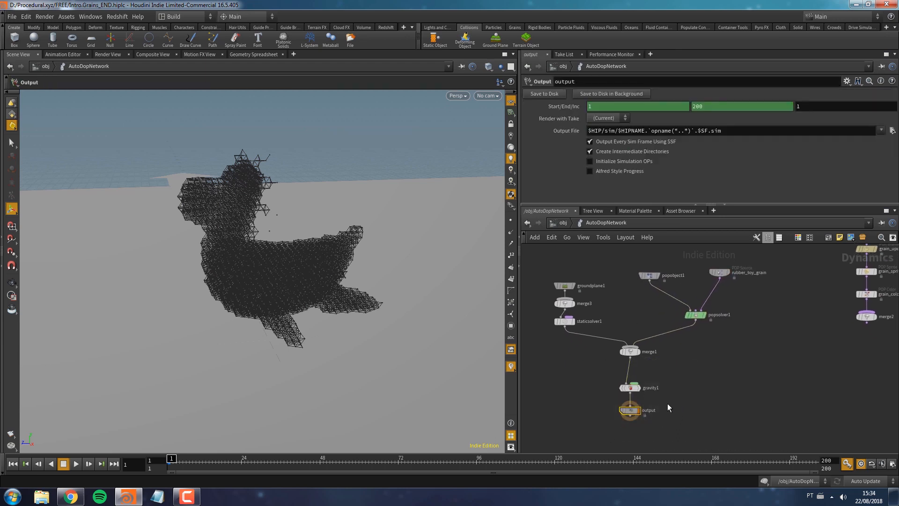
- Inspect the groundplane1 settings, play the simulation against the ground, and return to frame 1
middle_drag(683, 383, 742, 388)
scroll(749, 408, up, 3)
click(744, 441)
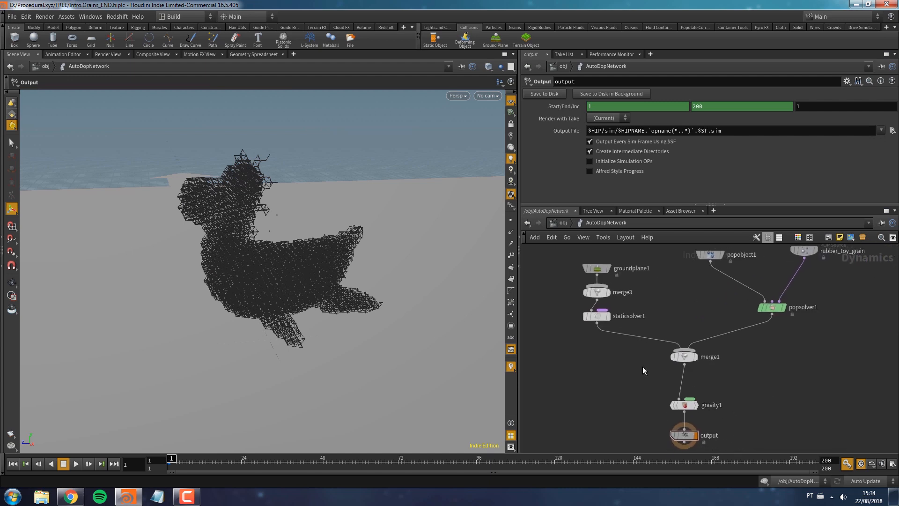
middle_drag(614, 392, 615, 430)
click(596, 305)
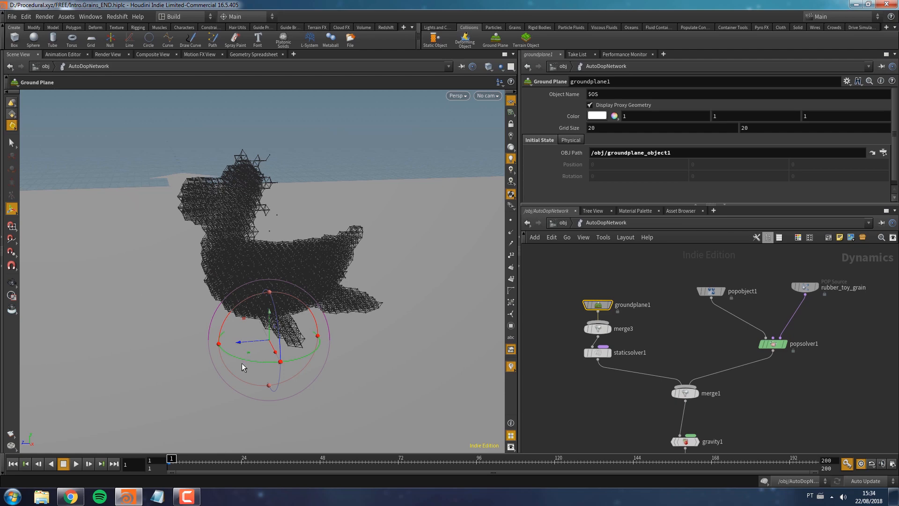
alt+drag(241, 364, 300, 356)
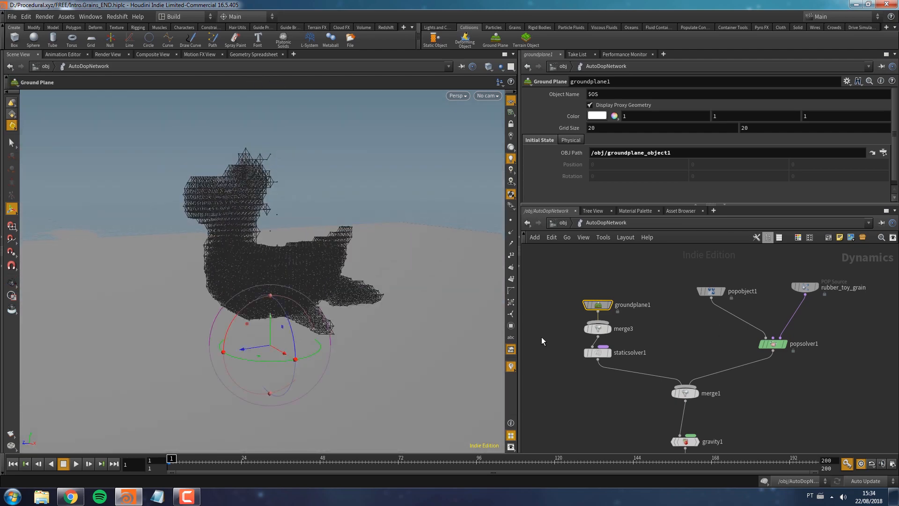
key(Escape)
key(Up)
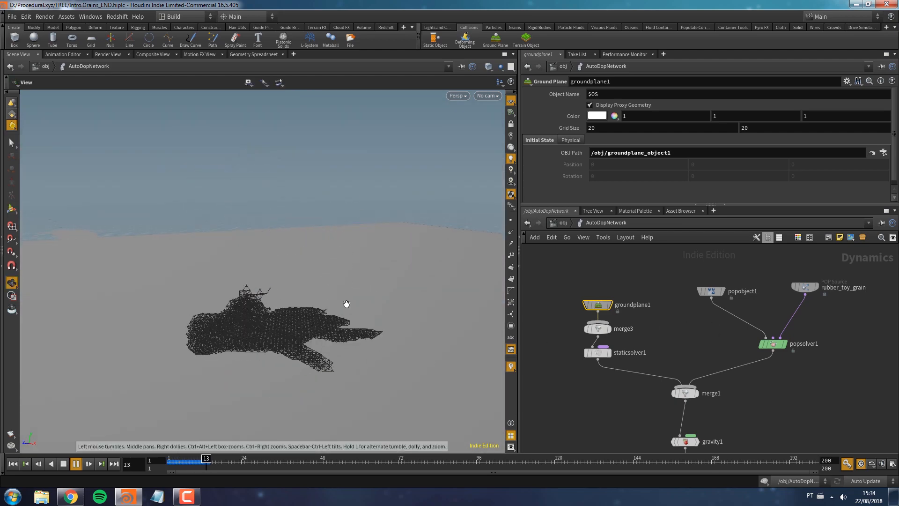
key(ctrl+Up)
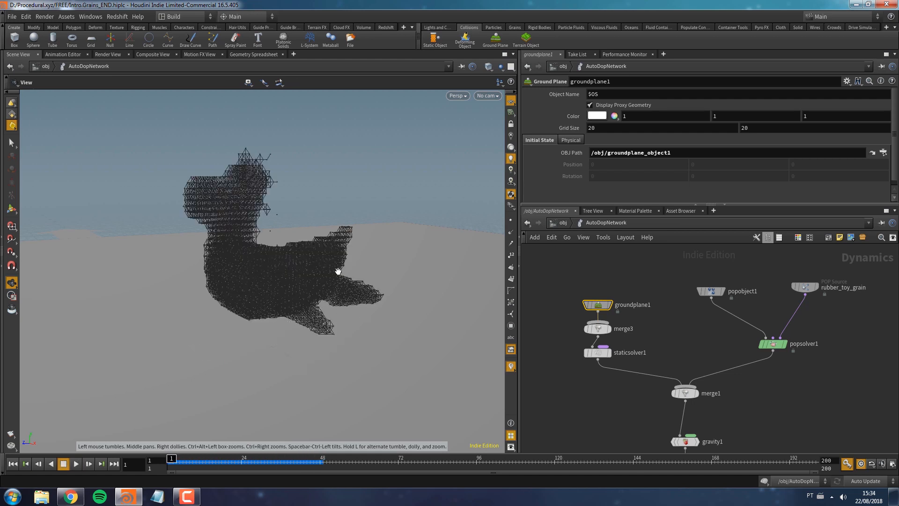
- Bring the detached grain nodes closer and insert grain_update between rubber_toy_grain and popsolver1
middle_drag(877, 328, 755, 359)
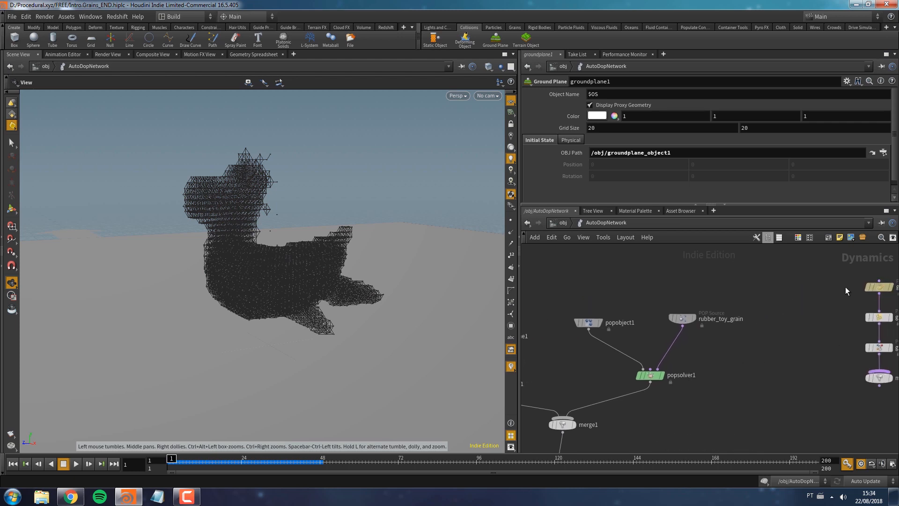
drag(835, 280, 898, 405)
drag(881, 287, 685, 307)
click(782, 327)
drag(678, 346, 685, 335)
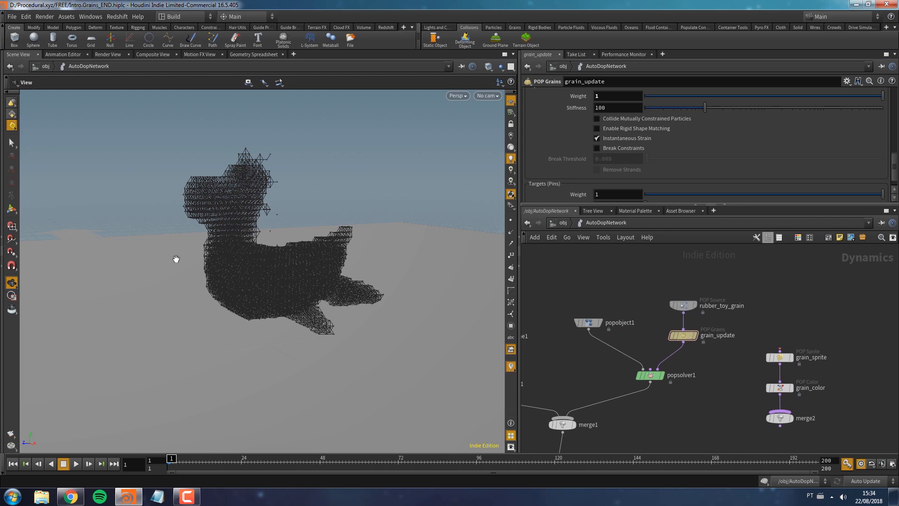
- Play the simulation with grain_update active, replay it on the deformed mesh in rubber_toy, and rewind to frame 1
key(Up)
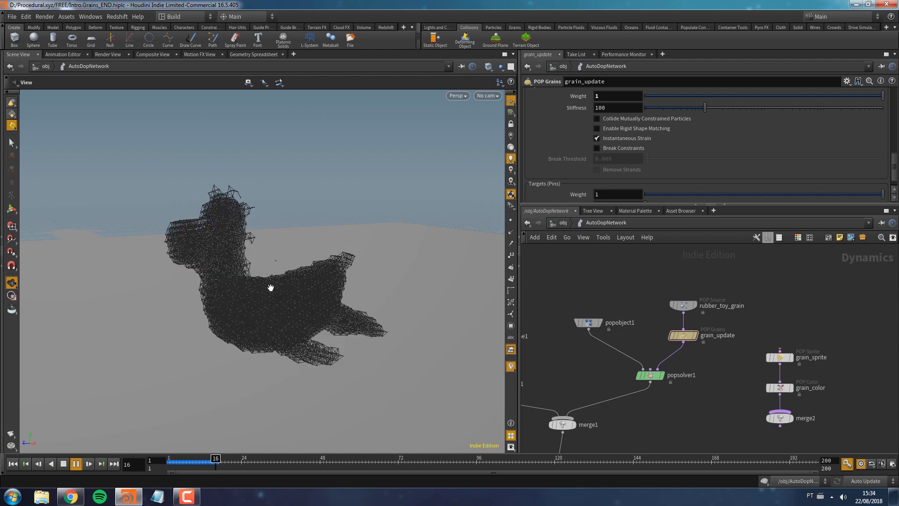
key(ctrl+Up)
key(2)
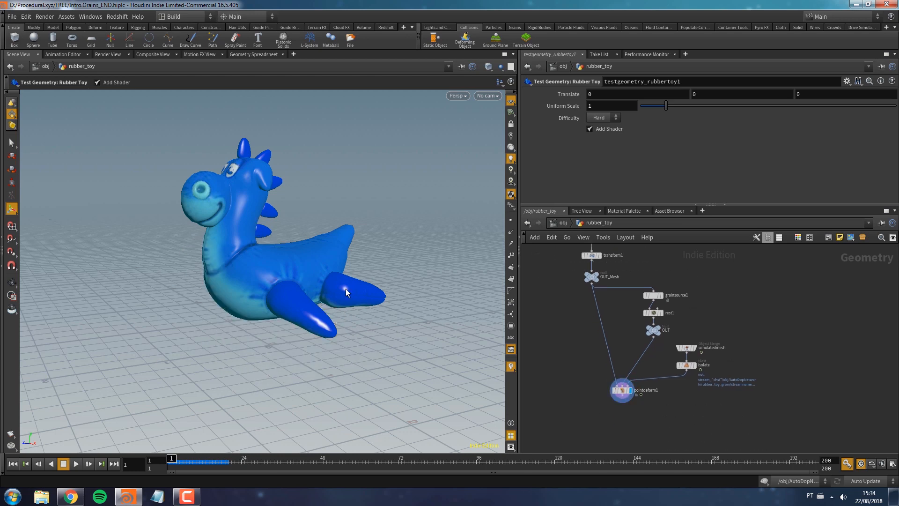
key(Up)
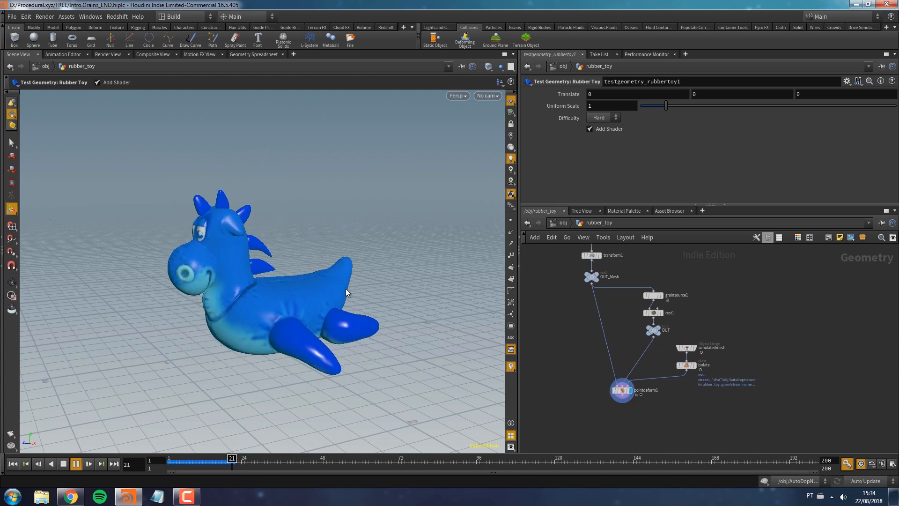
key(ctrl+Up)
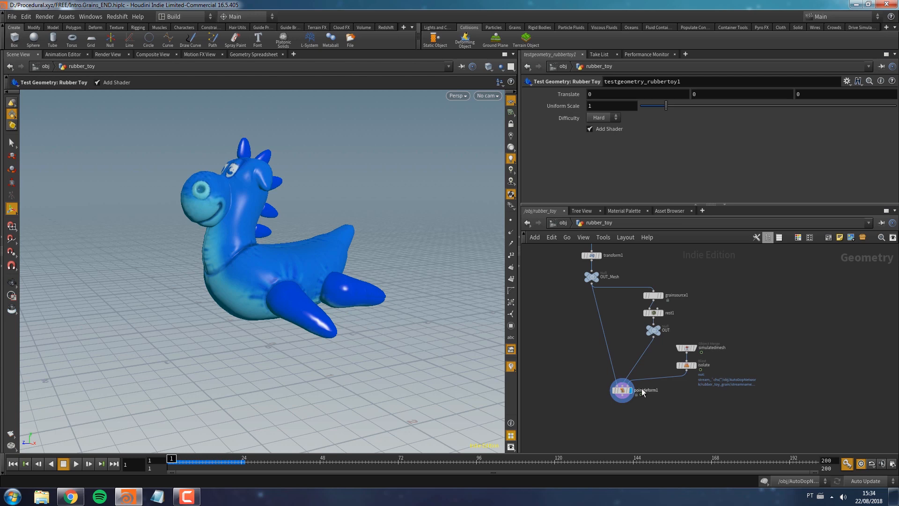
- Return to AutoDopNetwork, raise rubber_toy_grain and grain_update to make room, and insert grain_sprite between grain_update and popsolver1
key(3)
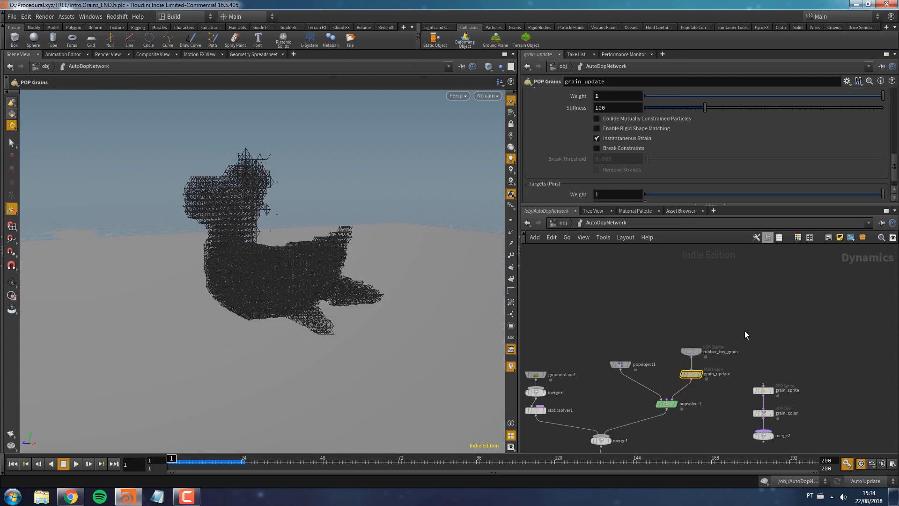
drag(739, 320, 671, 387)
drag(694, 374, 693, 345)
click(732, 360)
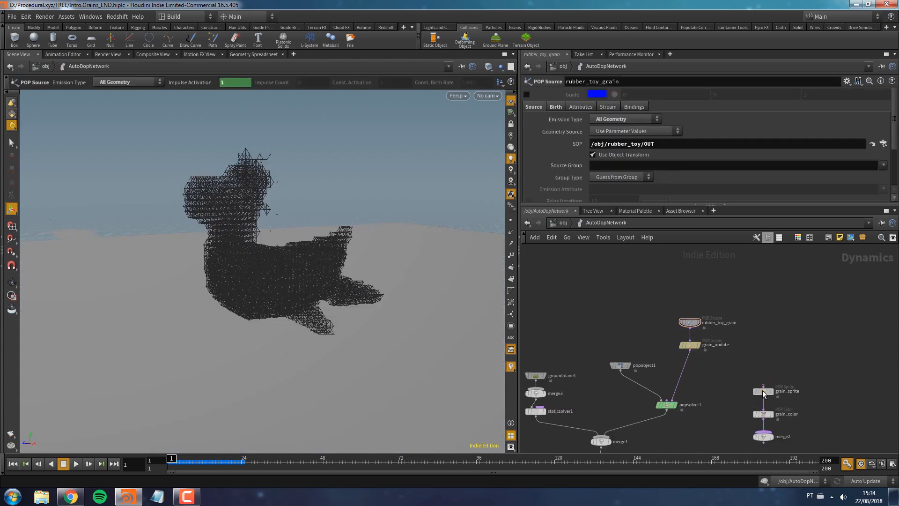
drag(763, 391, 684, 369)
- Examine the grain spheres up close and check the Sprite Map setting of grain_sprite
key(Escape)
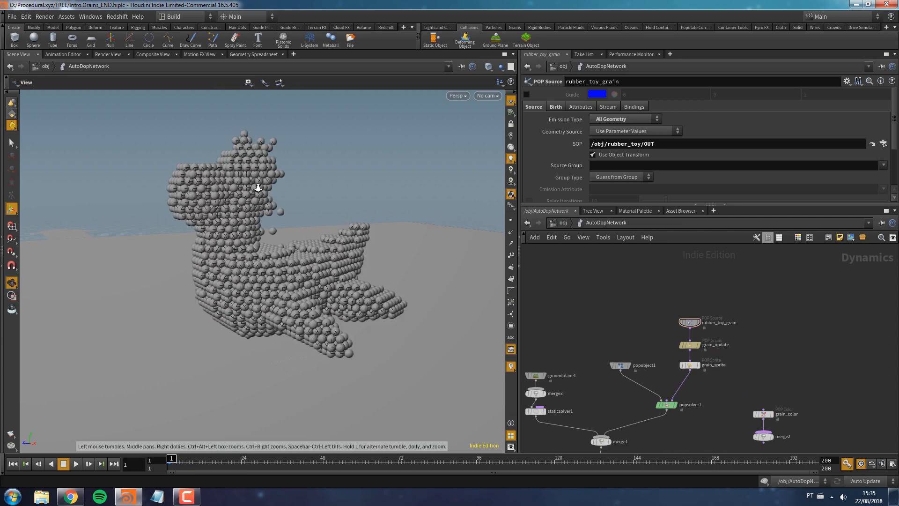
alt+right_drag(259, 187, 296, 219)
alt+drag(302, 224, 268, 232)
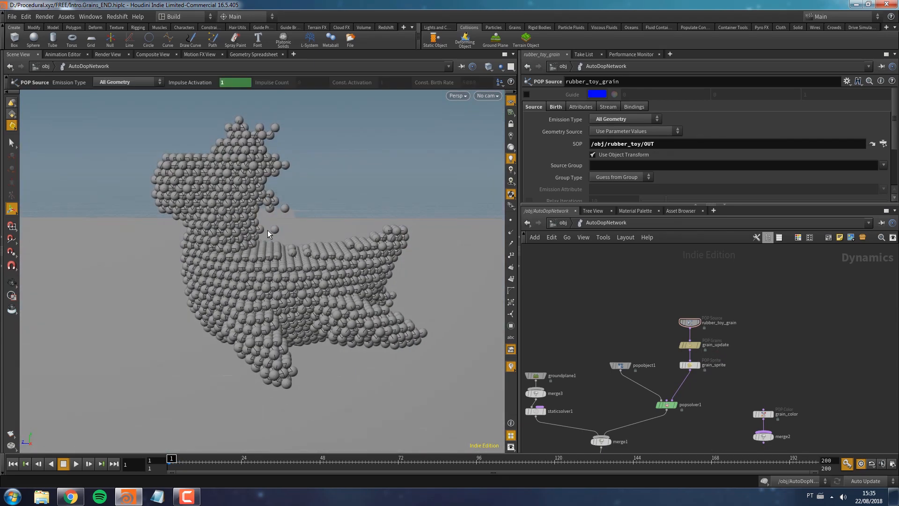
alt+right_drag(268, 232, 239, 144)
key(Return)
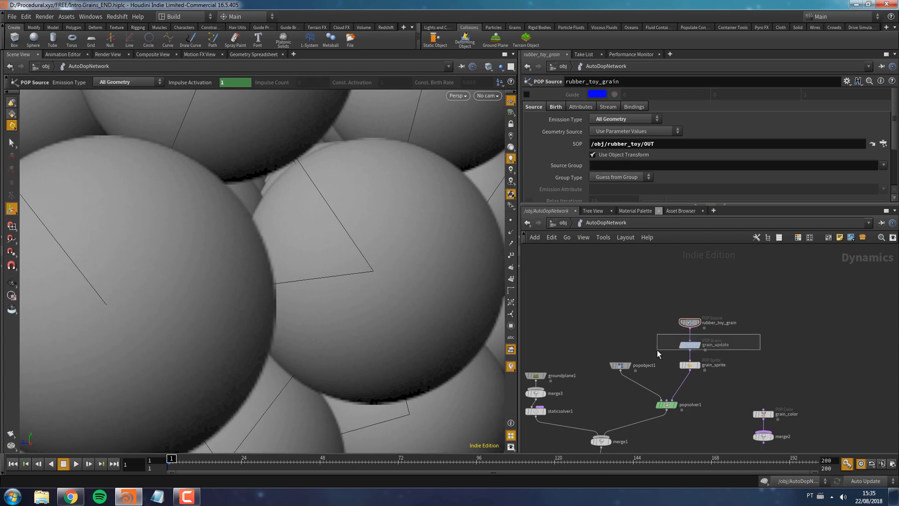
click(691, 346)
click(688, 366)
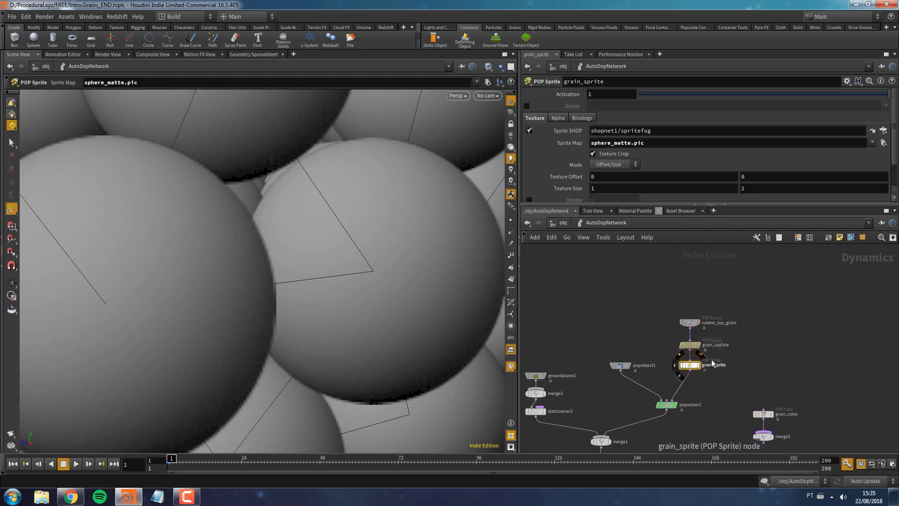
triple_click(631, 143)
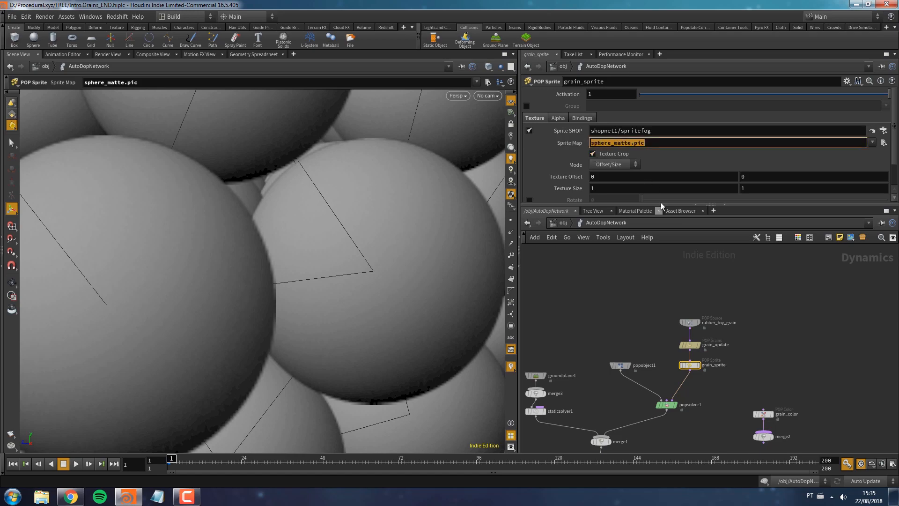
key(Escape)
scroll(276, 284, down, 5)
scroll(276, 284, down, 10)
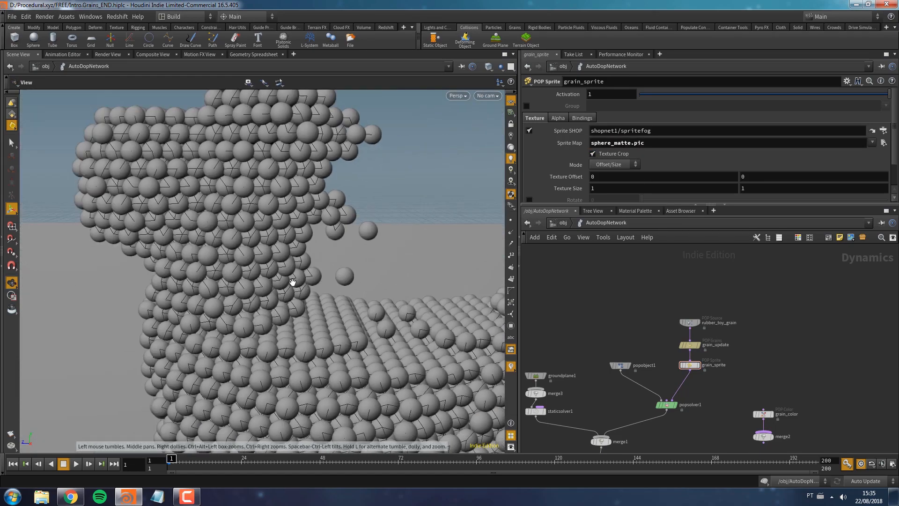
scroll(281, 195, up, 10)
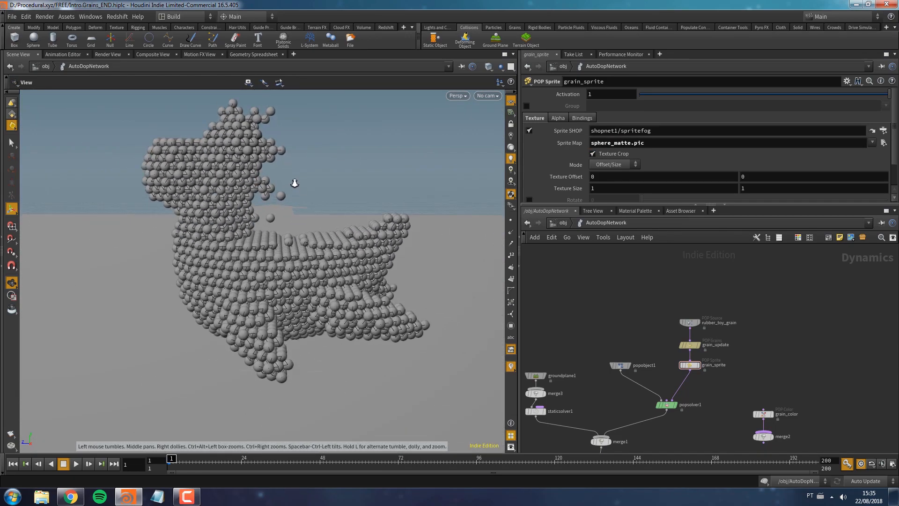
- Try grain_color between grain_sprite and popsolver1 to preview the grain colors, and pull it back out of the chain
click(764, 414)
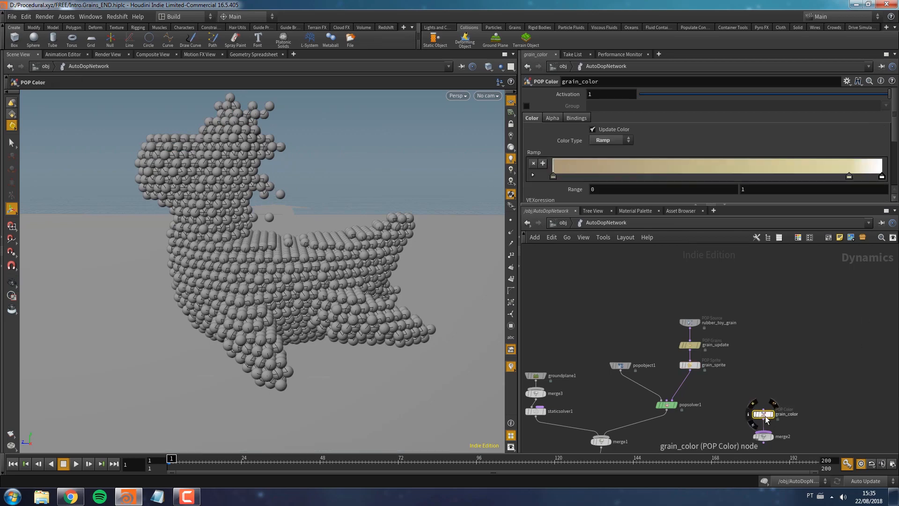
drag(767, 419, 693, 388)
mouse_move(272, 262)
mouse_down()
mouse_move(300, 268)
mouse_move(276, 261)
mouse_up()
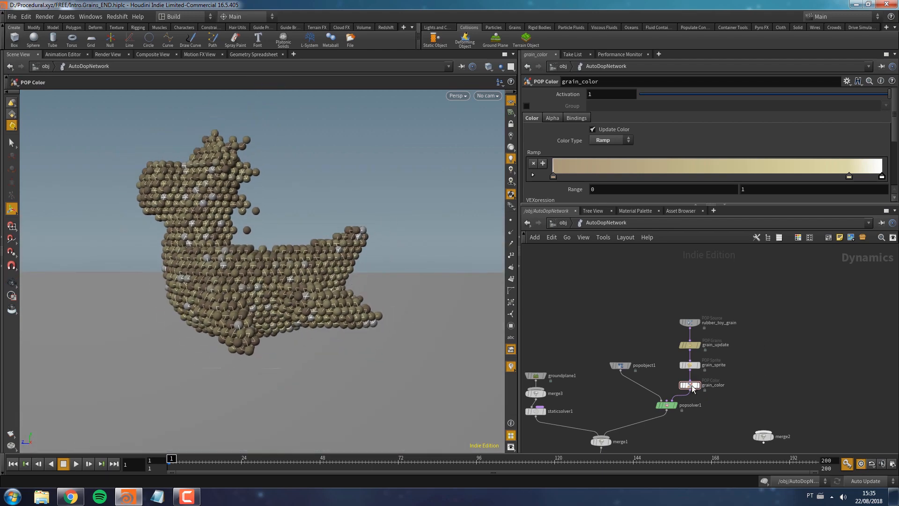
mouse_move(696, 384)
drag(696, 384, 796, 389)
- Delete the unneeded merge2 node and the merge3 node between groundplane1 and staticsolver1
click(764, 436)
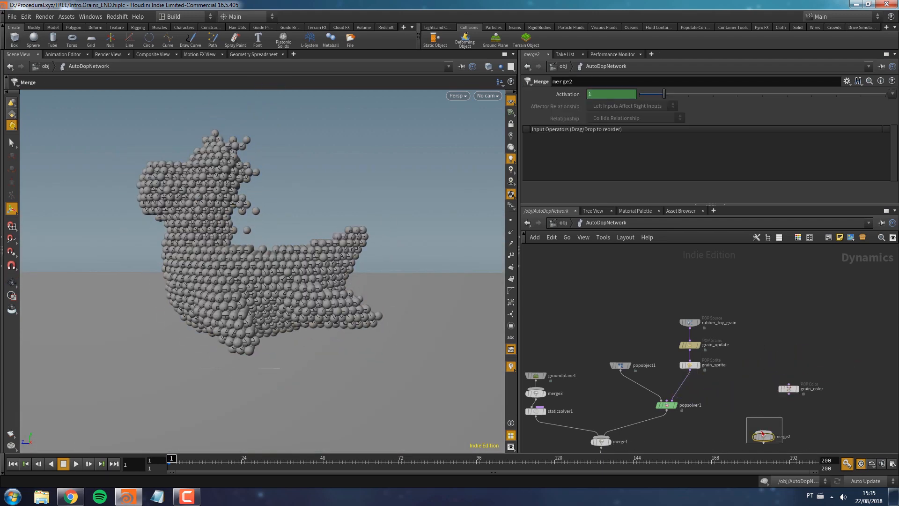
click(763, 431)
key(Escape)
drag(764, 436, 681, 385)
drag(714, 301, 687, 393)
shift+click(690, 364)
click(724, 356)
key(Delete)
middle_drag(664, 391, 701, 376)
drag(611, 379, 560, 359)
key(Delete)
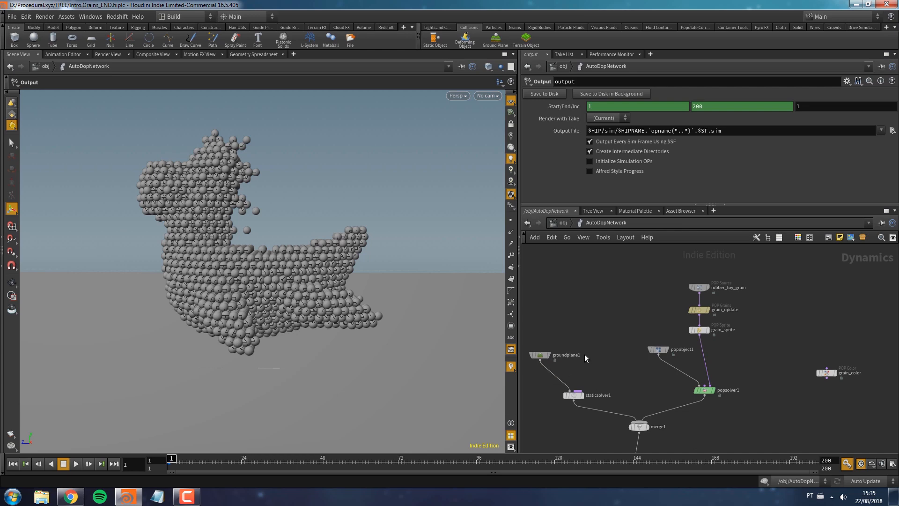
- Move the rubber_toy_grain, grain_update and grain_sprite chain farther away from popobject1
alt+drag(185, 242, 279, 260)
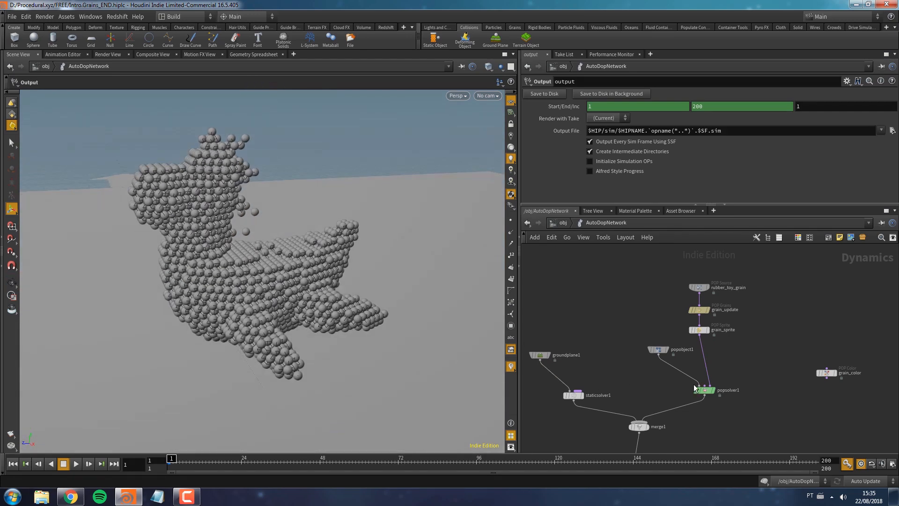
middle_drag(764, 411, 739, 432)
drag(737, 292, 707, 371)
click(751, 378)
middle_drag(727, 409, 734, 374)
alt+drag(296, 295, 289, 262)
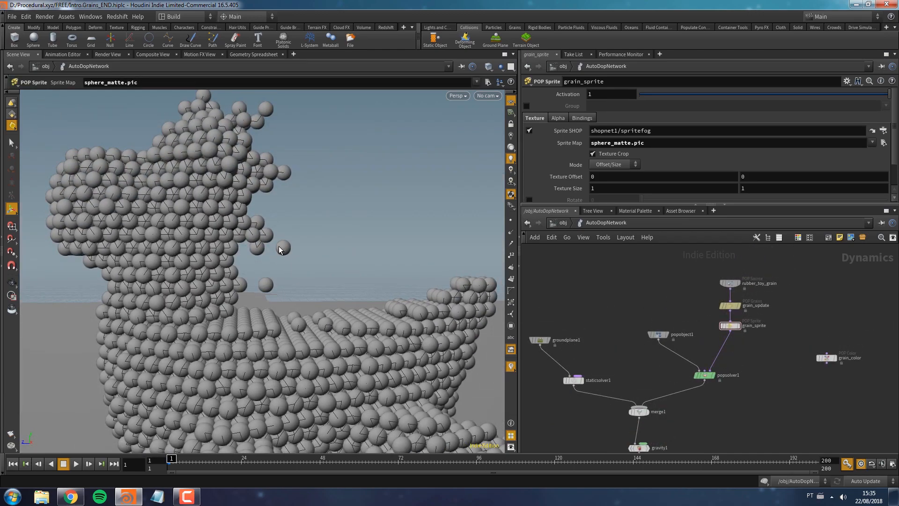
- Play the simplified simulation, check the deformed mesh in rubber_toy, and return to AutoDopNetwork at frame 1
alt+right_drag(336, 237, 263, 287)
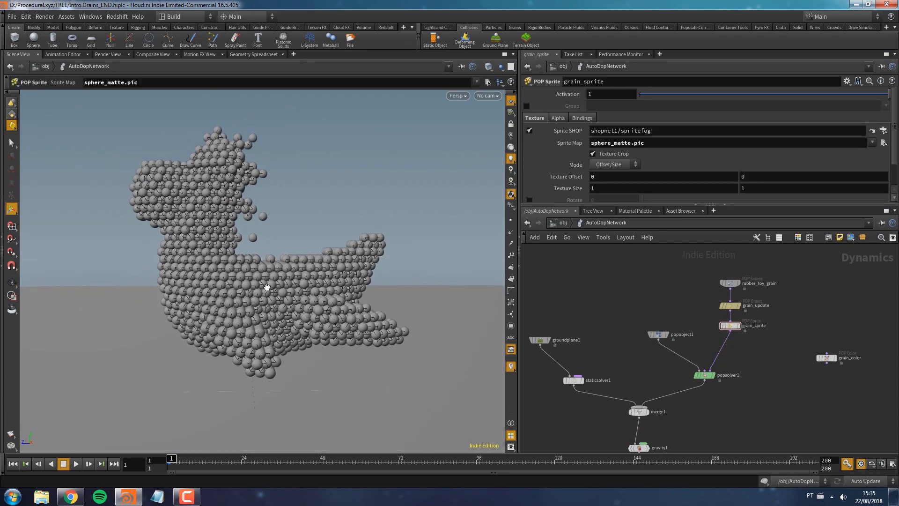
key(Up)
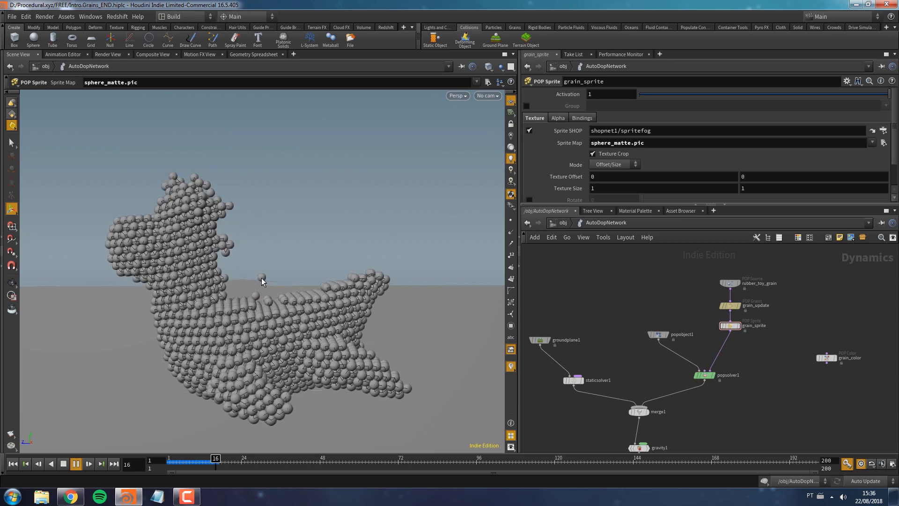
key(Escape)
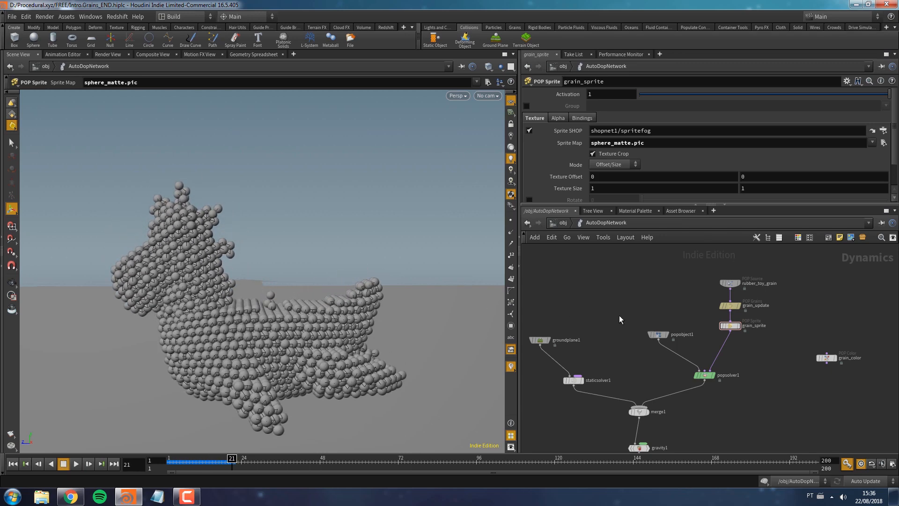
key(2)
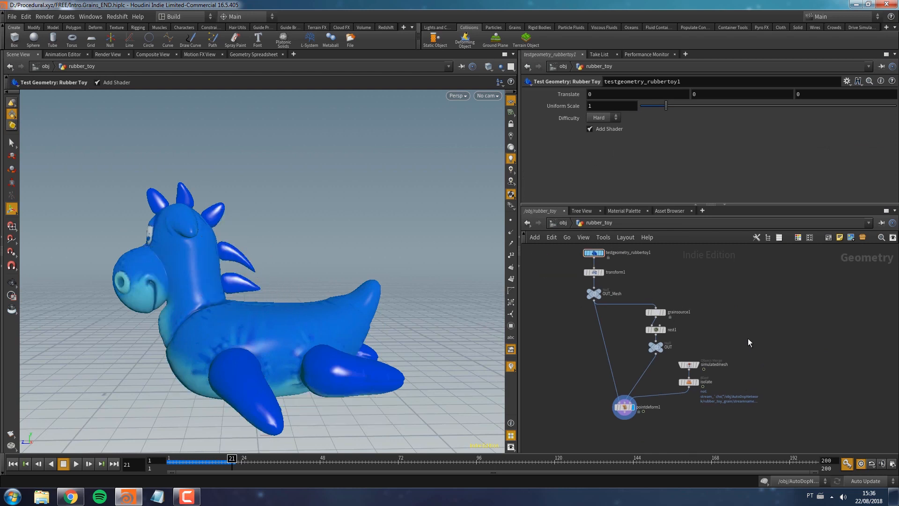
key(3)
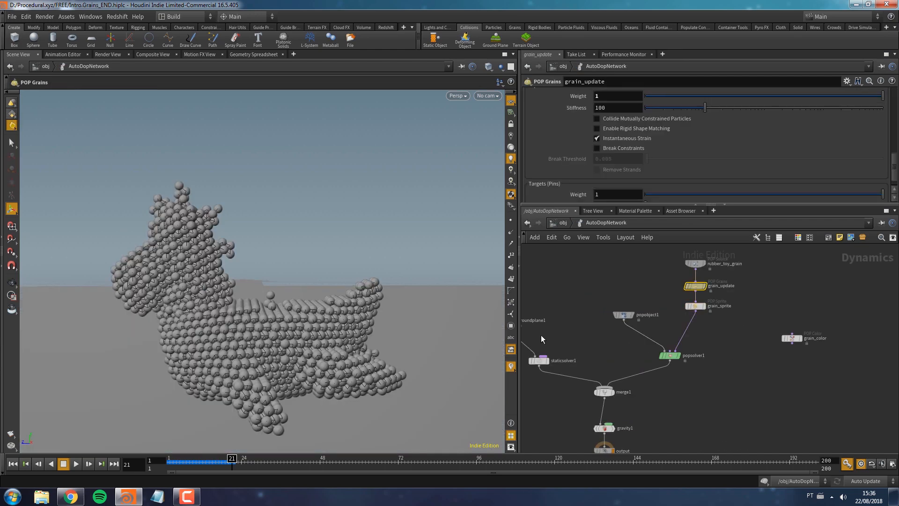
key(ctrl+Up)
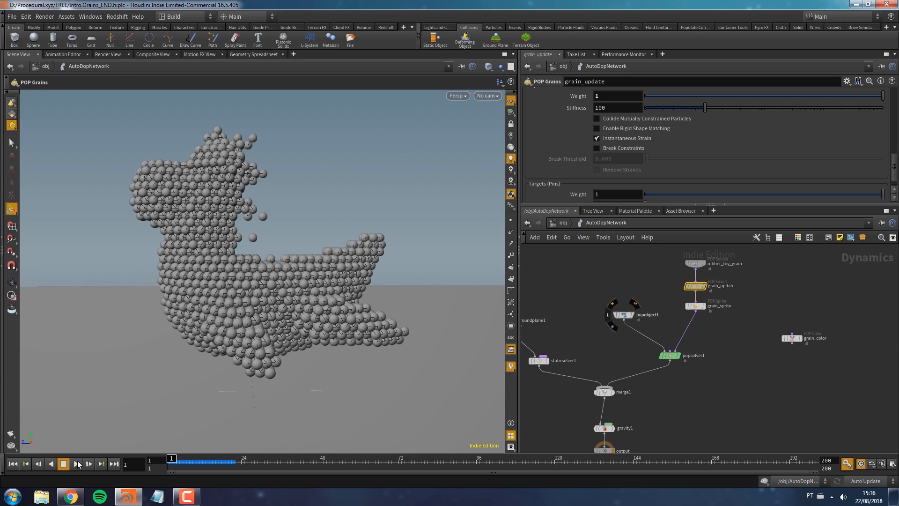
- Replay the first frames of the grain simulation and rewind to frame 1
middle_drag(666, 346, 672, 378)
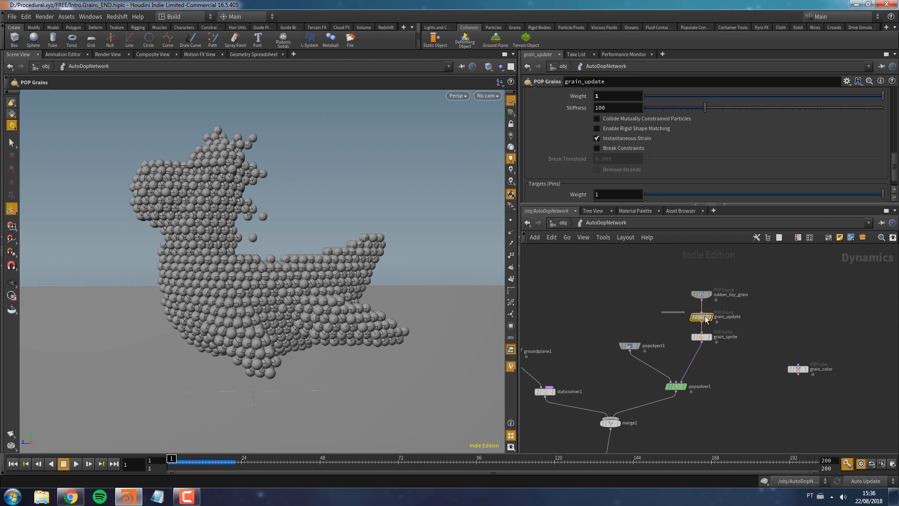
key(Up)
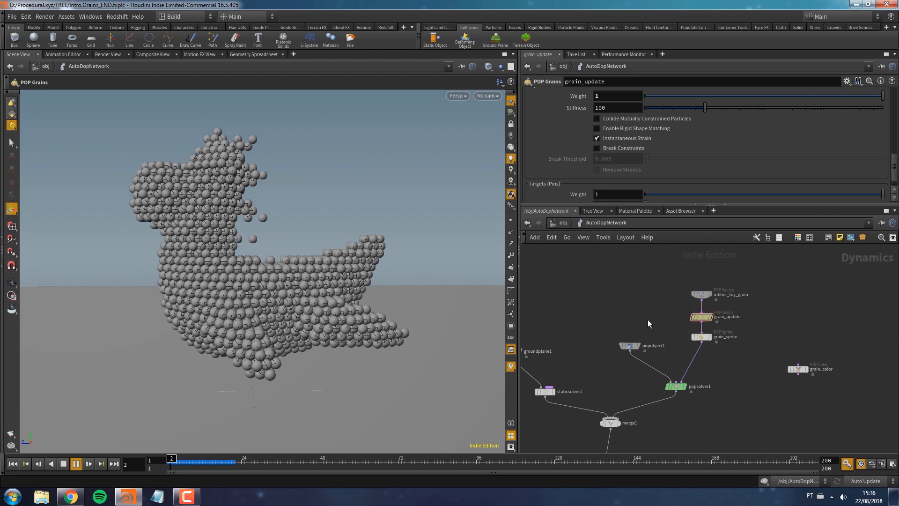
key(Up)
key(ctrl+Up)
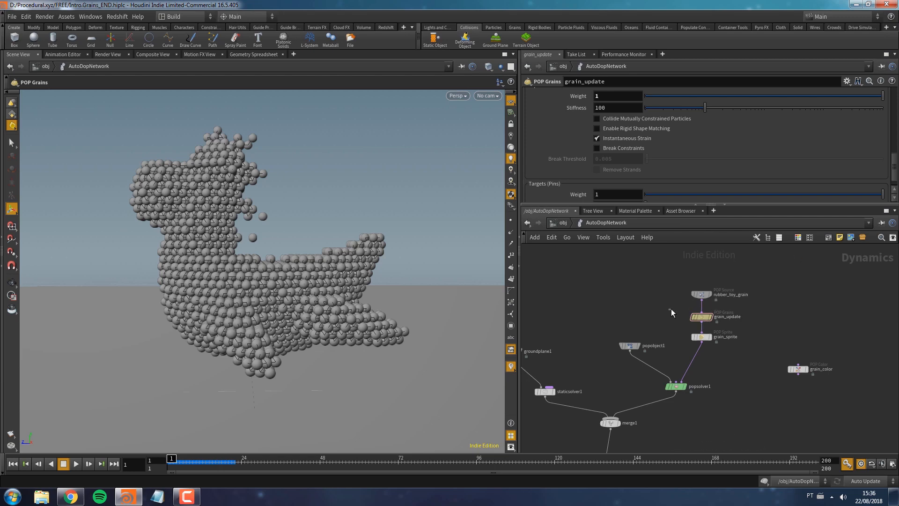
alt+drag(277, 229, 244, 226)
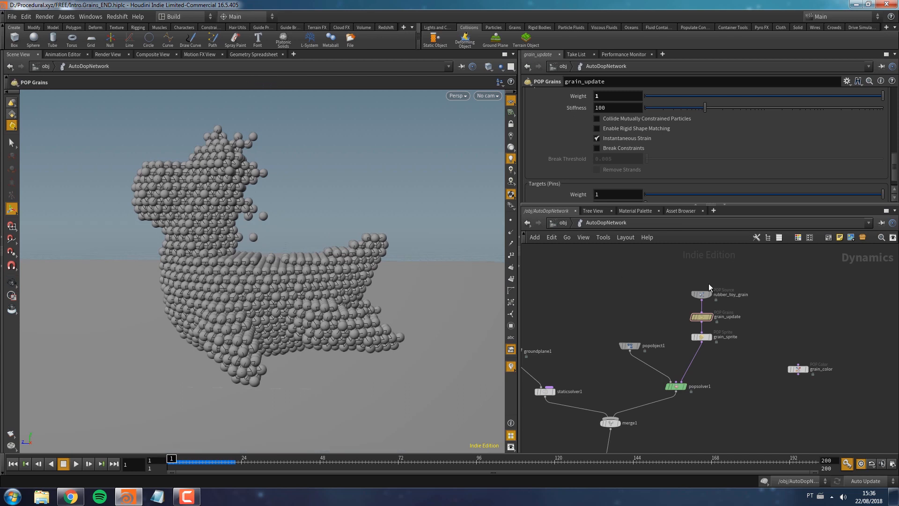
- Enlarge the parameter area for grain_update and set its Particle Separation to 0.05
click(702, 317)
drag(758, 206, 754, 323)
scroll(878, 114, up, 10)
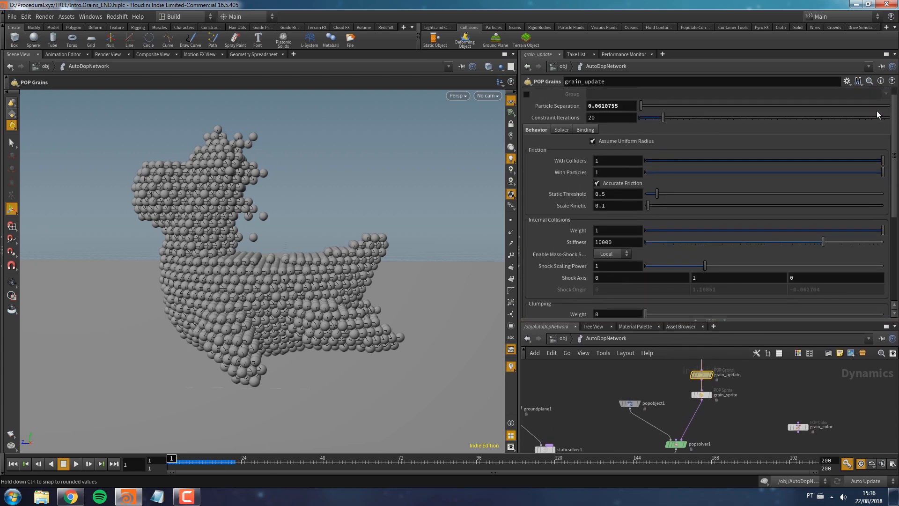
scroll(878, 114, up, 1)
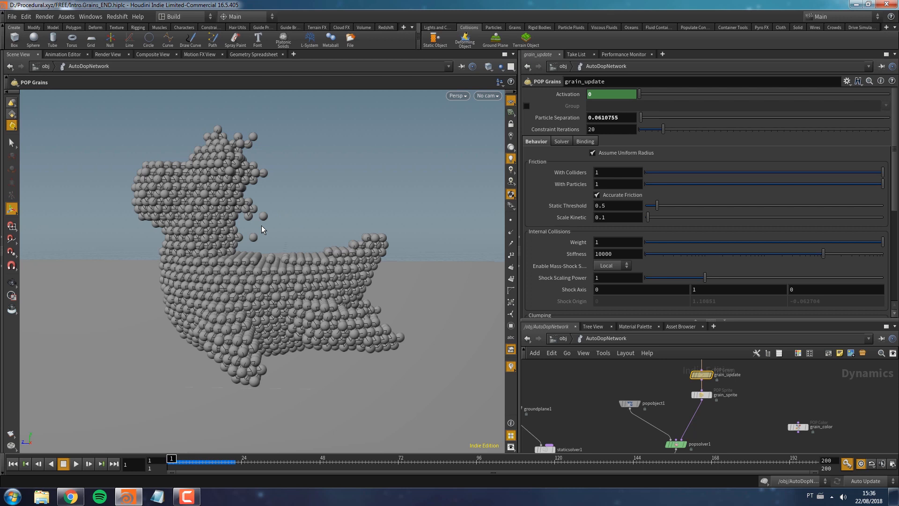
drag(602, 118, 685, 136)
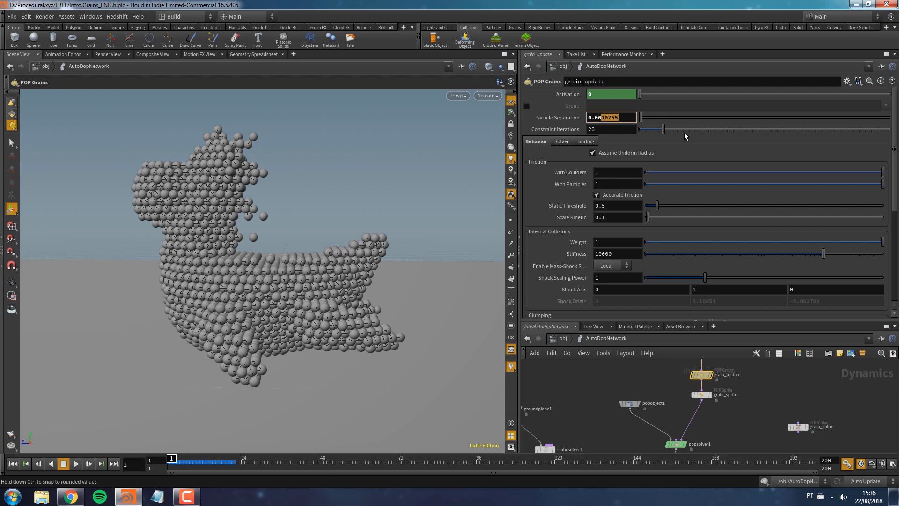
key(BackSpace)
text(5)
key(Return)
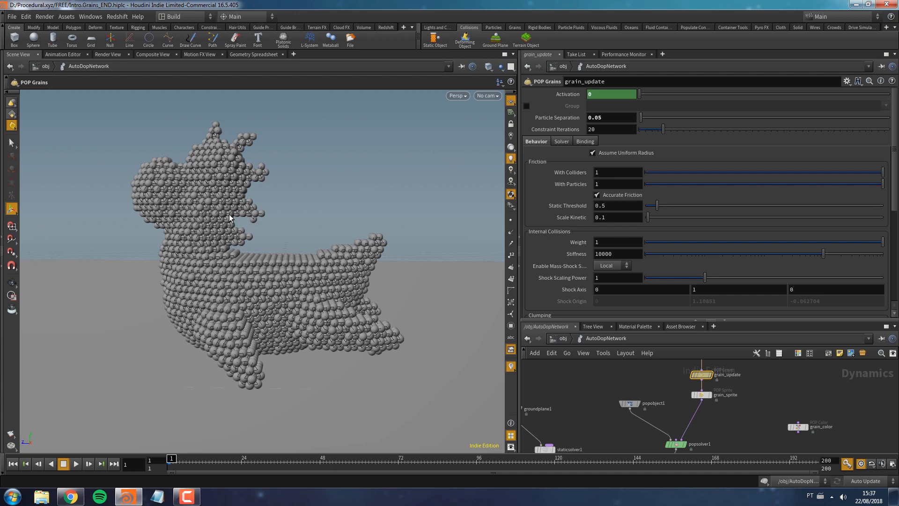
- Try Particle Separation values of 0.04 and 0.03 on grain_update and inspect the denser grains
click(609, 117)
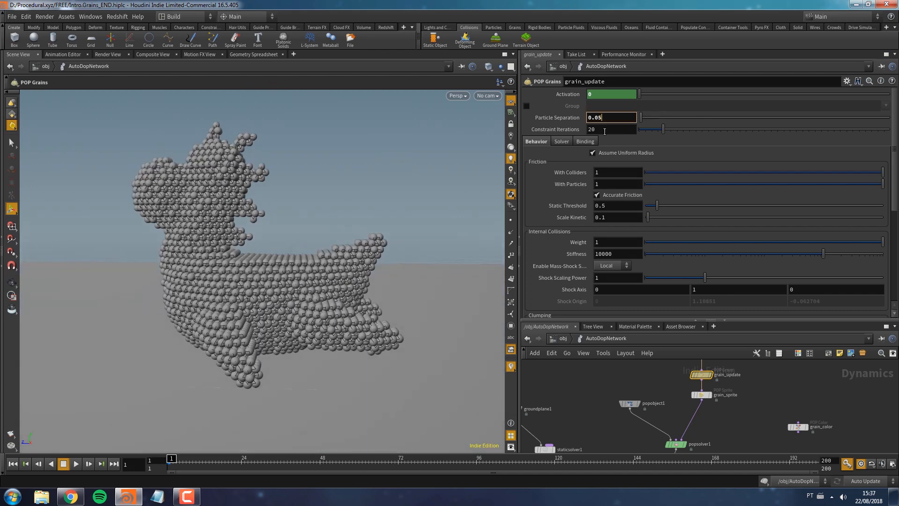
text(4)
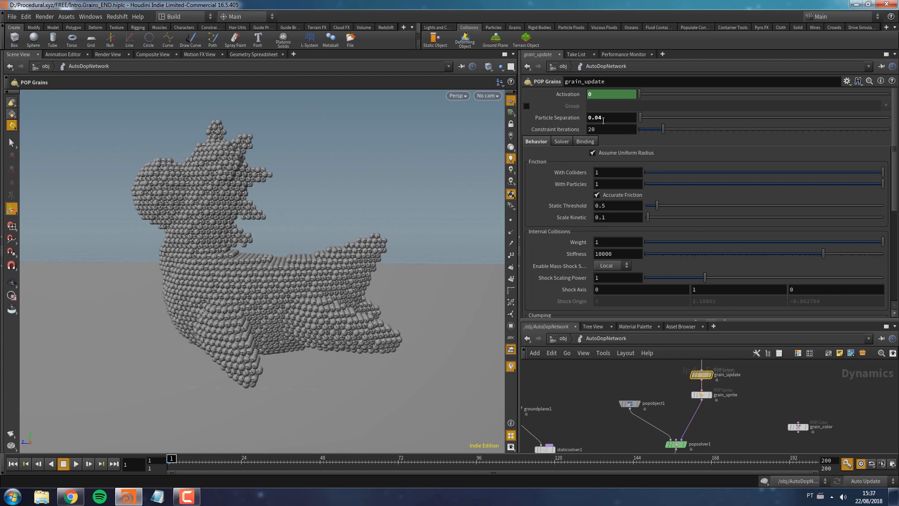
key(BackSpace)
text(3)
key(Return)
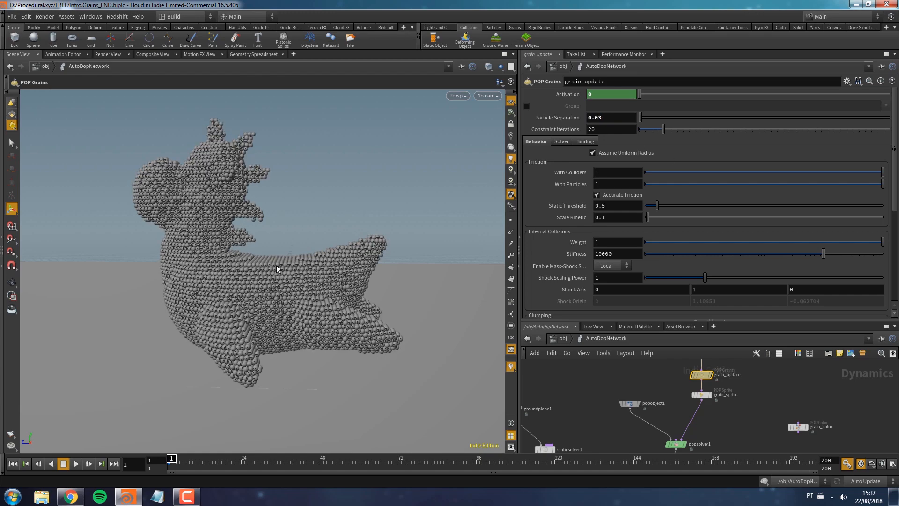
alt+drag(276, 265, 200, 303)
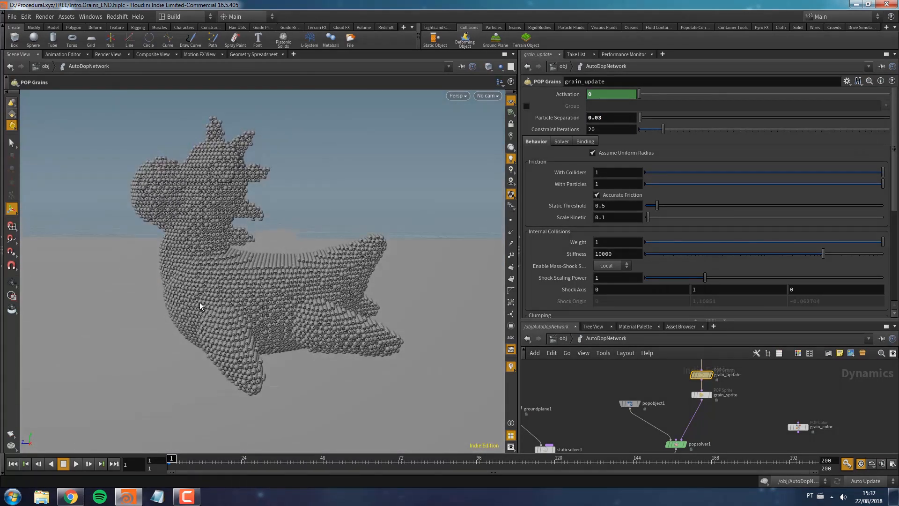
- Set Particle Separation back to 0.05, play the simulation briefly, and rewind to frame 1
click(616, 121)
key(Return)
alt+drag(276, 262, 288, 280)
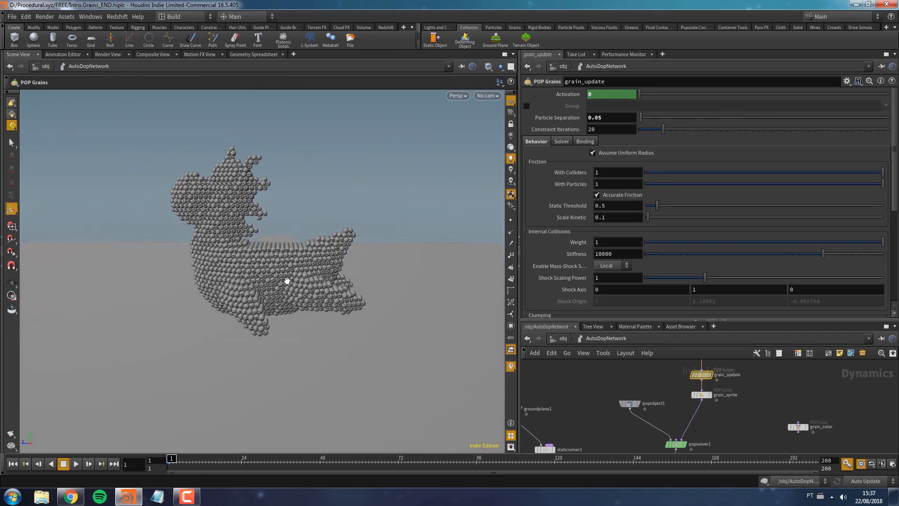
key(Up)
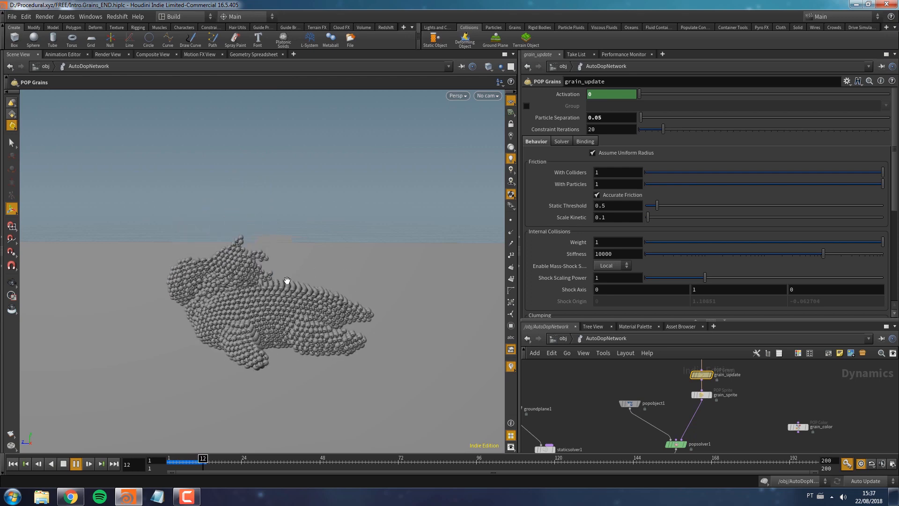
key(ctrl+Up)
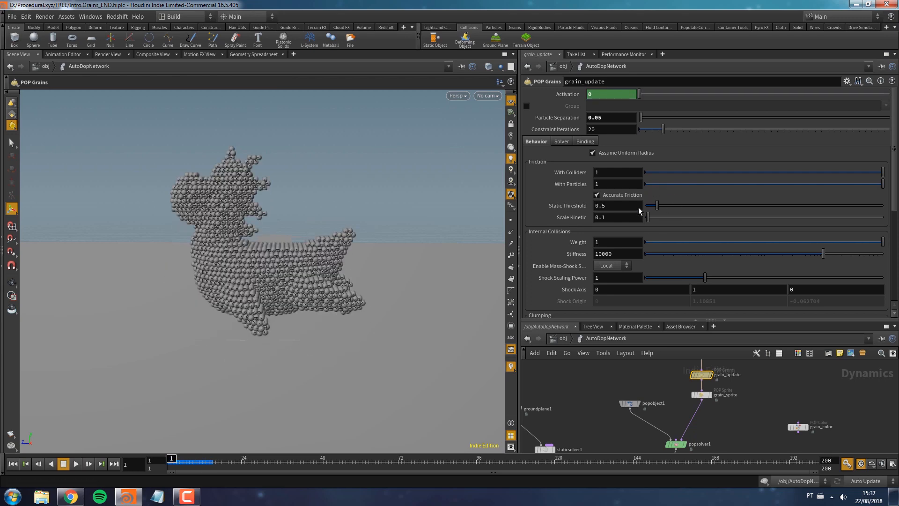
- Enable Use OpenCL in the solver settings of grain_update, play the simulation, and rewind to frame 1
click(563, 143)
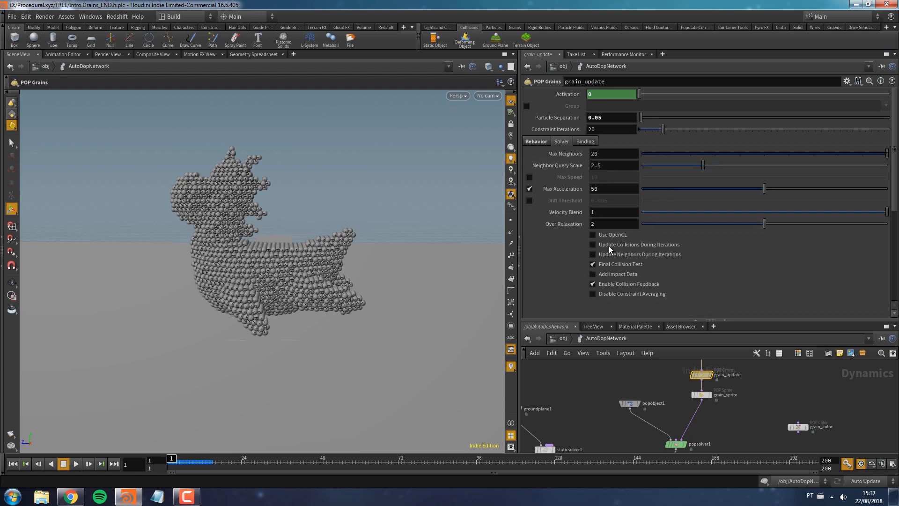
click(593, 235)
key(Up)
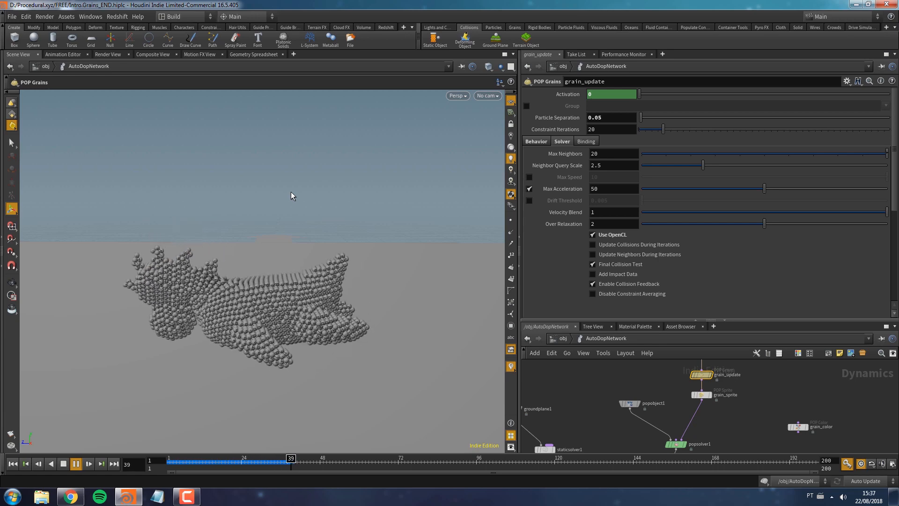
key(ctrl+Up)
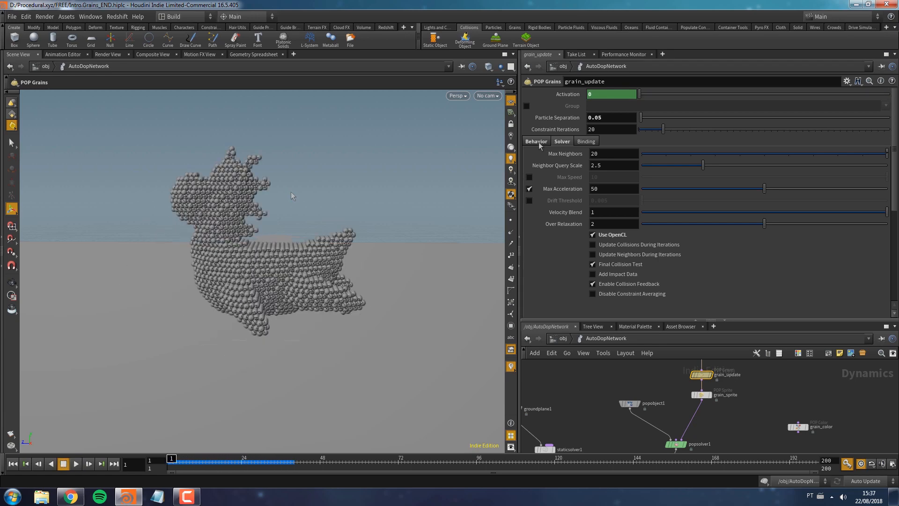
- Examine the friction settings of grain_update: With Colliders, With Particles, Static Threshold and Scale Kinetic
click(537, 141)
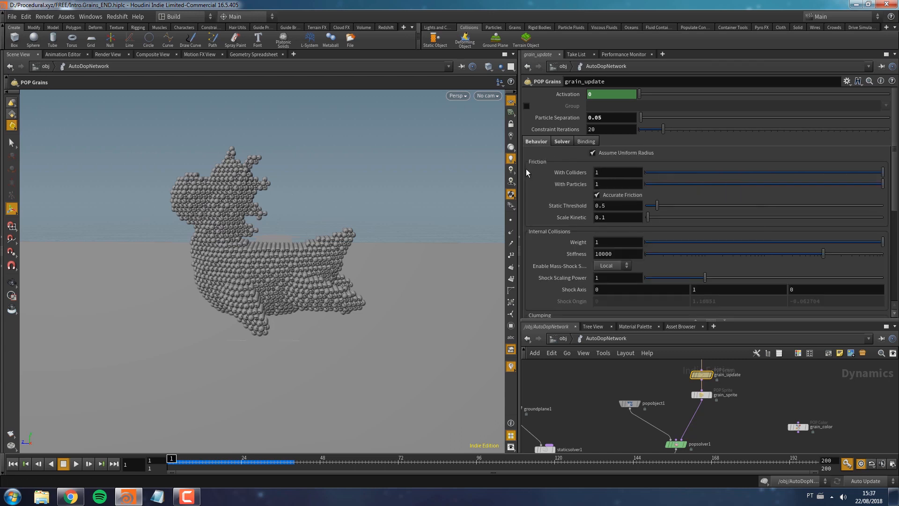
click(599, 174)
click(611, 184)
click(612, 205)
click(612, 217)
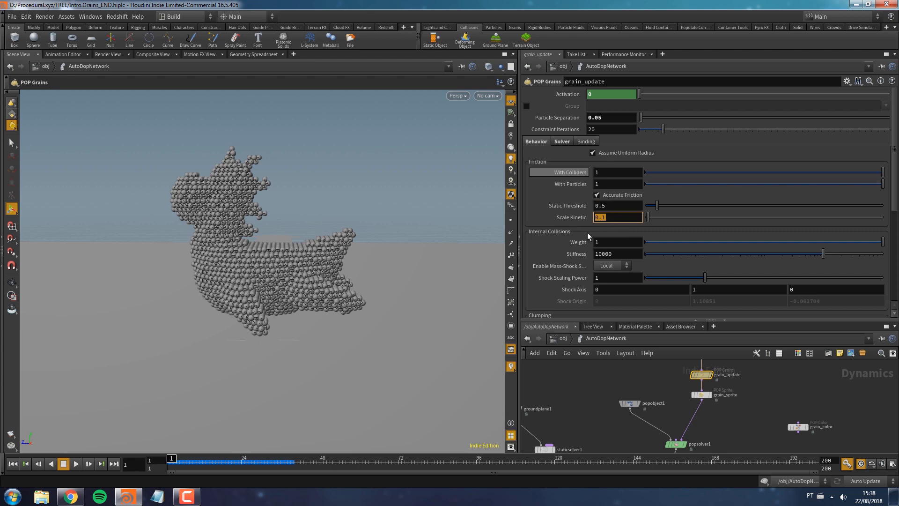
click(620, 221)
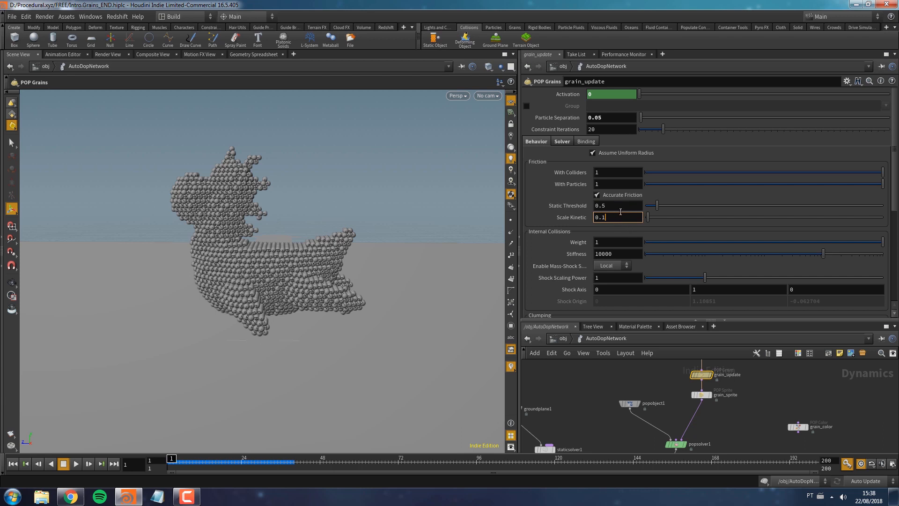
mouse_move(585, 220)
click(642, 388)
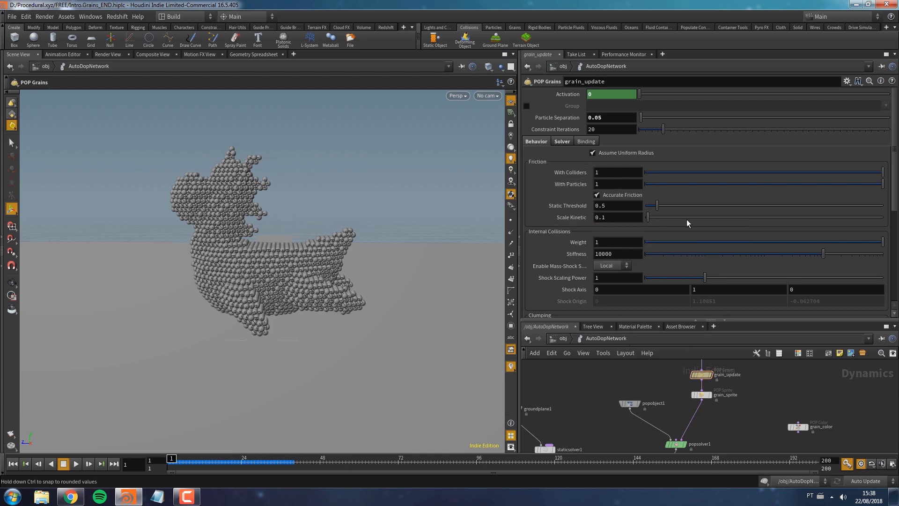
- Disable Accurate Friction on grain_update
click(613, 196)
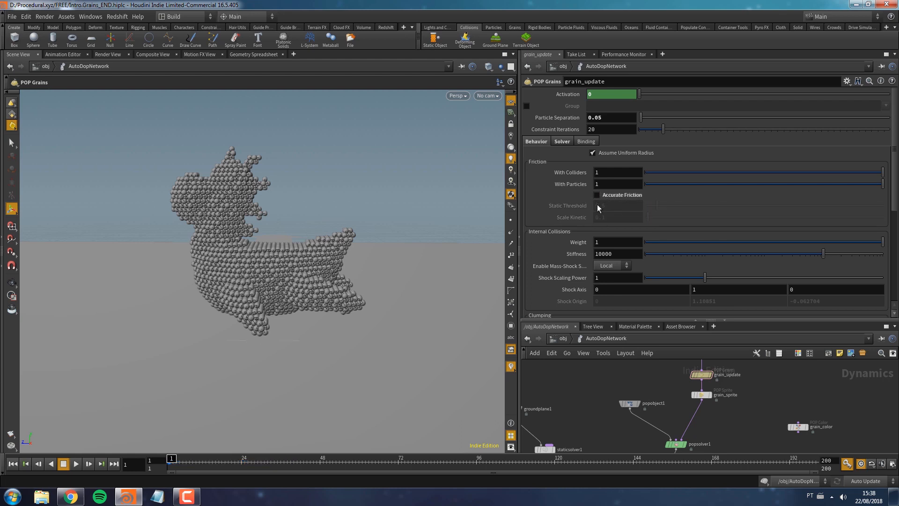
- Re-enable Accurate Friction on grain_update
click(597, 195)
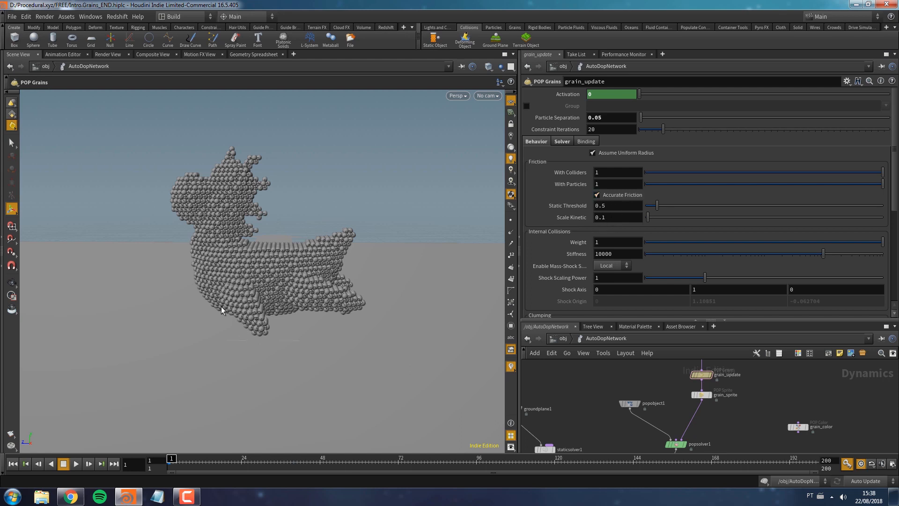
click(625, 196)
- Bring up the Grains tool set, play the simulation briefly with the current explicit constraints, and rewind to frame 1
scroll(667, 204, down, 5)
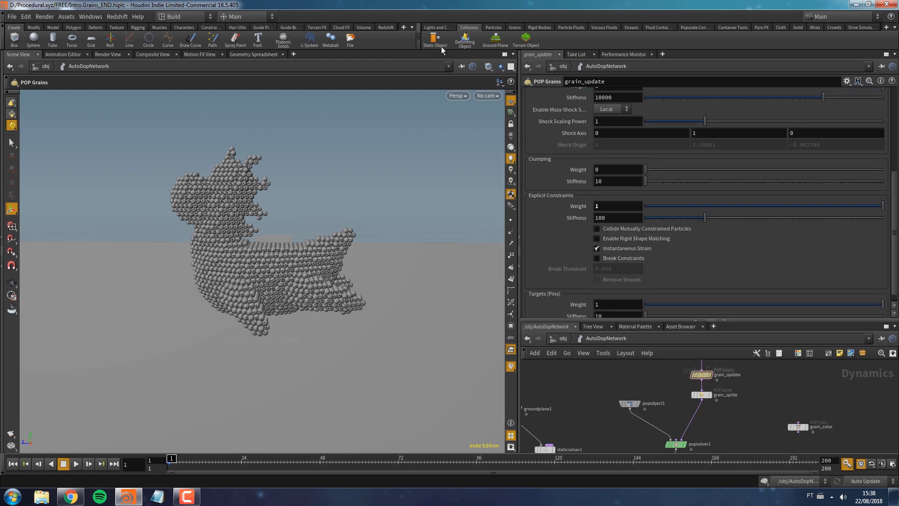
click(515, 27)
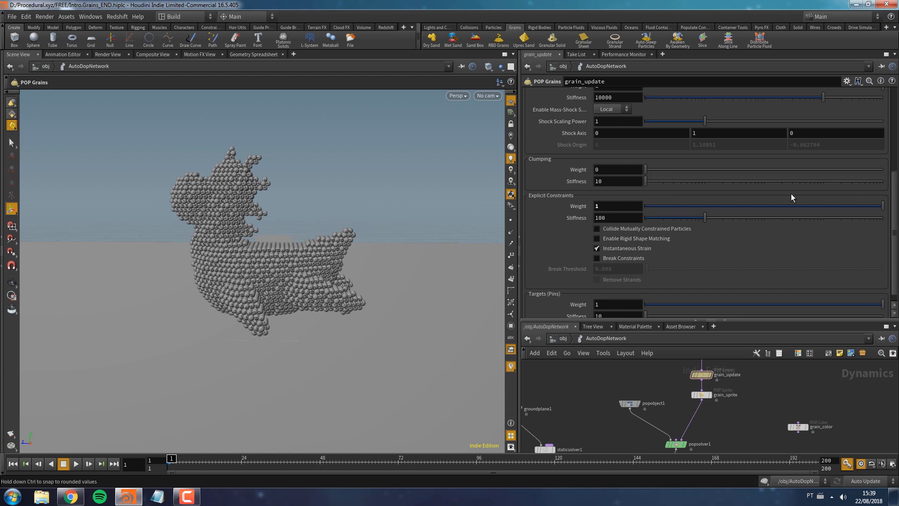
scroll(862, 213, down, 1)
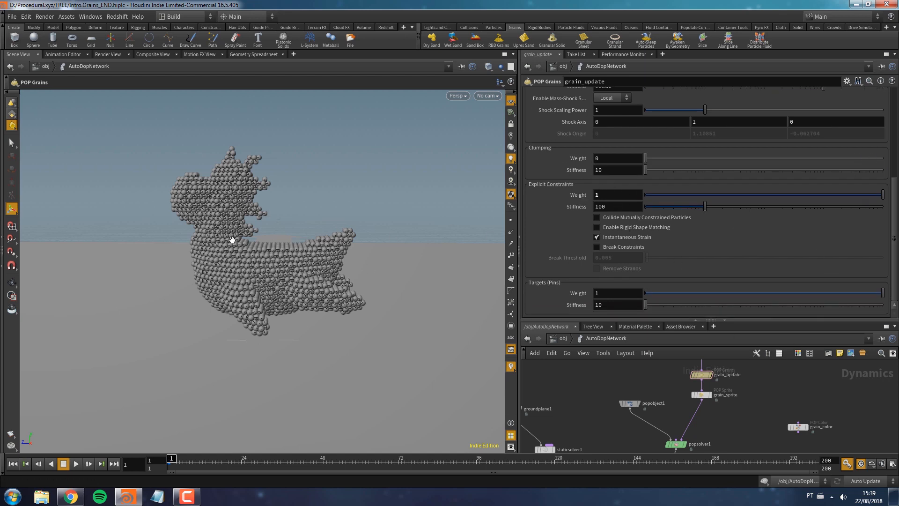
scroll(232, 240, up, 2)
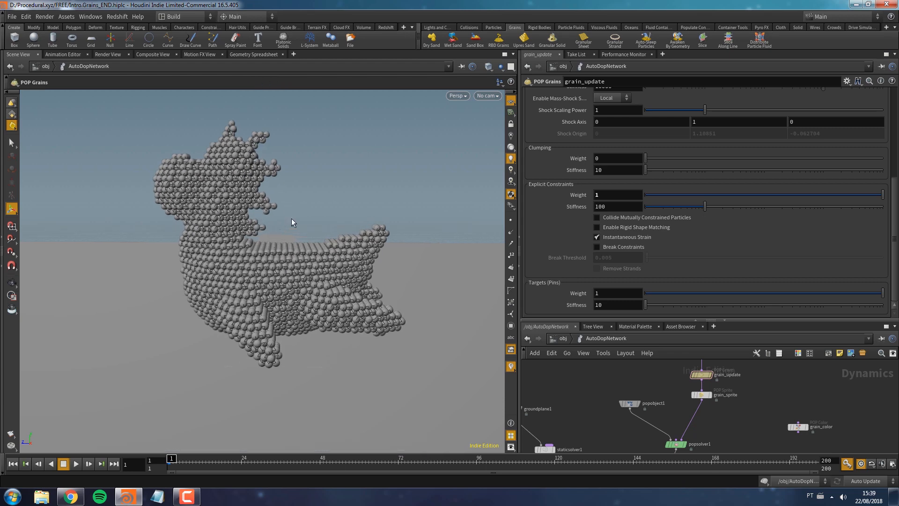
alt+drag(291, 222, 295, 234)
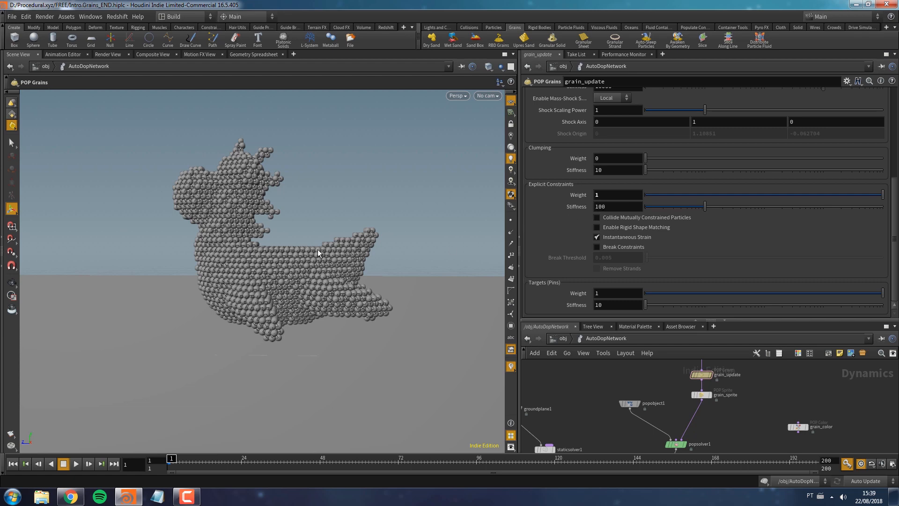
key(Up)
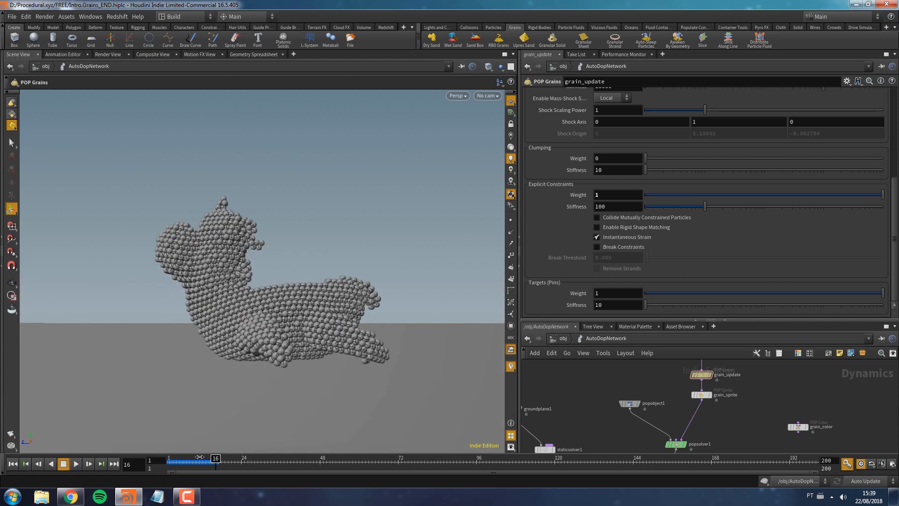
click(13, 464)
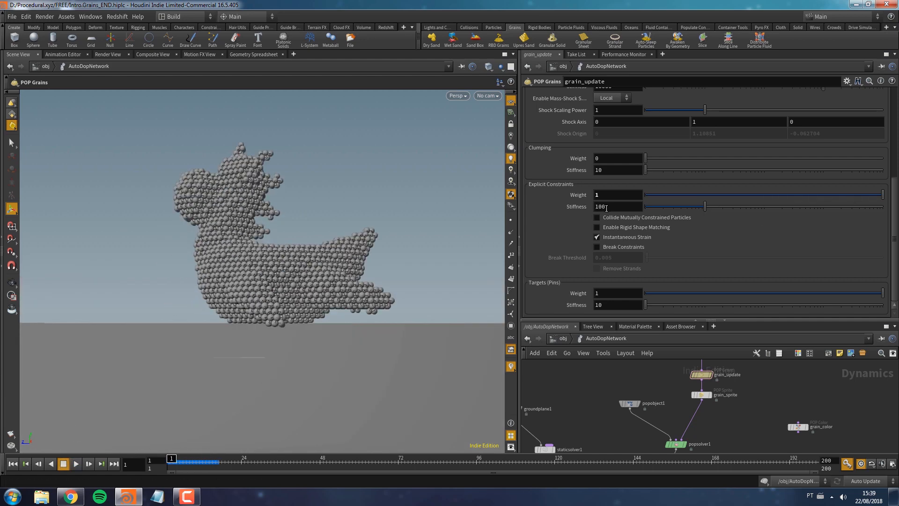
- Set the Explicit Constraints stiffness of grain_update to 100000, play the simulation, and rewind to frame 1
drag(861, 206, 888, 210)
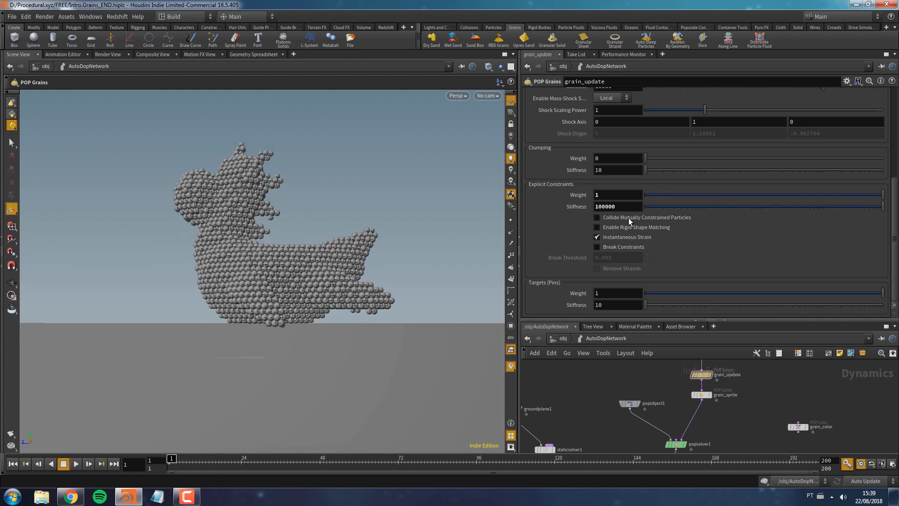
mouse_move(600, 207)
mouse_down()
mouse_move(590, 207)
mouse_move(623, 207)
mouse_move(603, 207)
mouse_up()
key(Up)
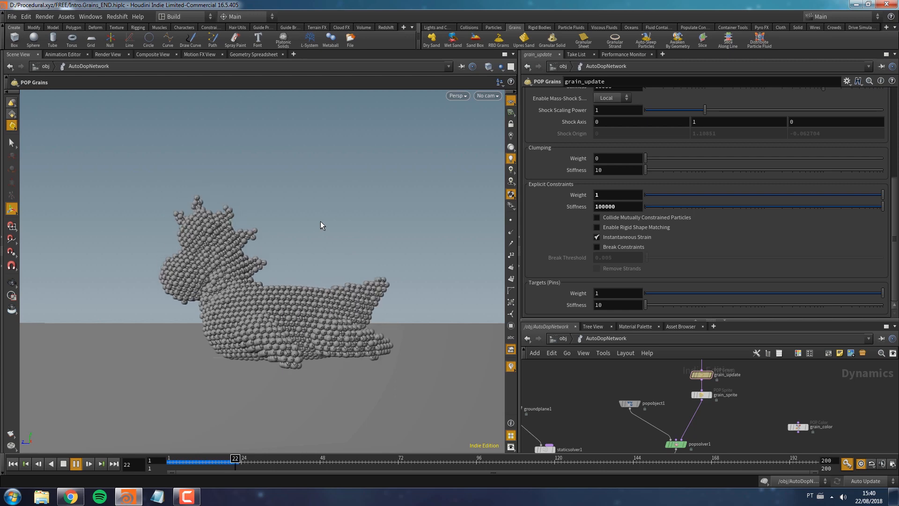
key(ctrl+Up)
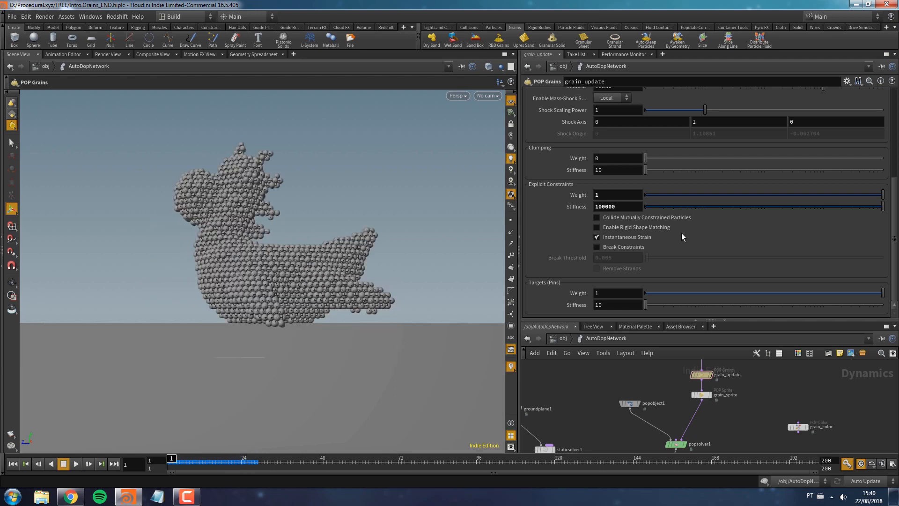
- Reset the Explicit Constraints stiffness to its default, lower it to 10, and play the simulation
ctrl+middle_click(575, 207)
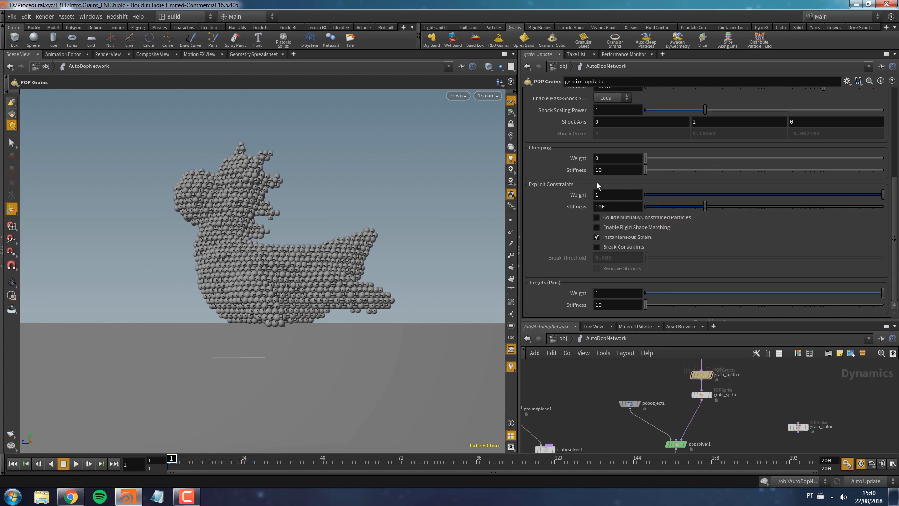
click(613, 208)
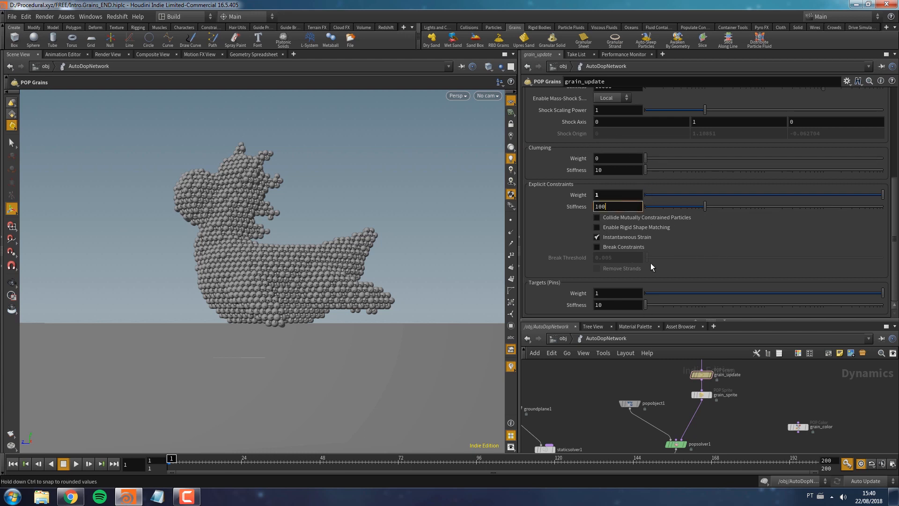
key(BackSpace)
key(Return)
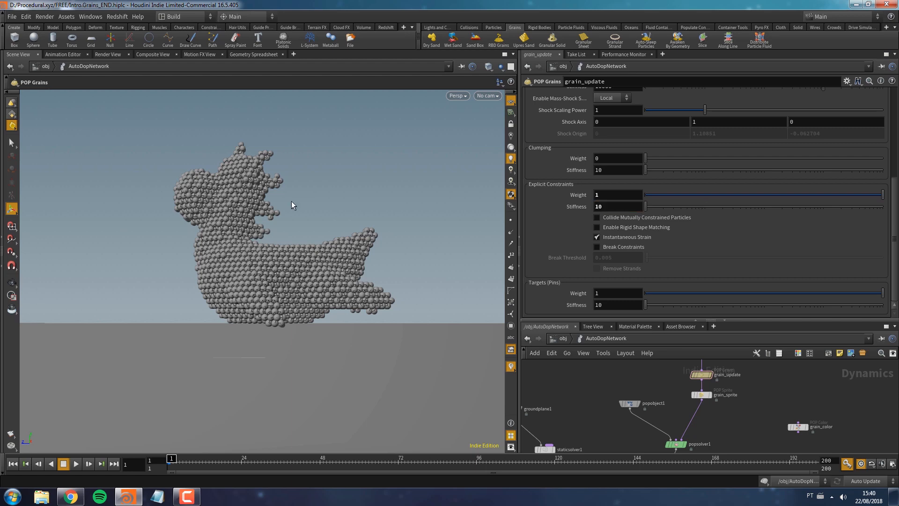
key(Up)
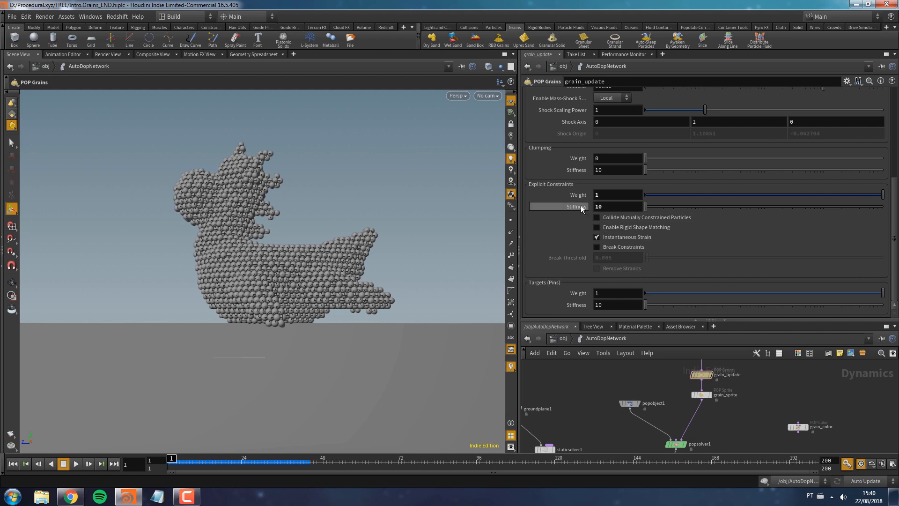
- Set the Explicit Constraints stiffness of grain_update back to 100
mouse_move(582, 208)
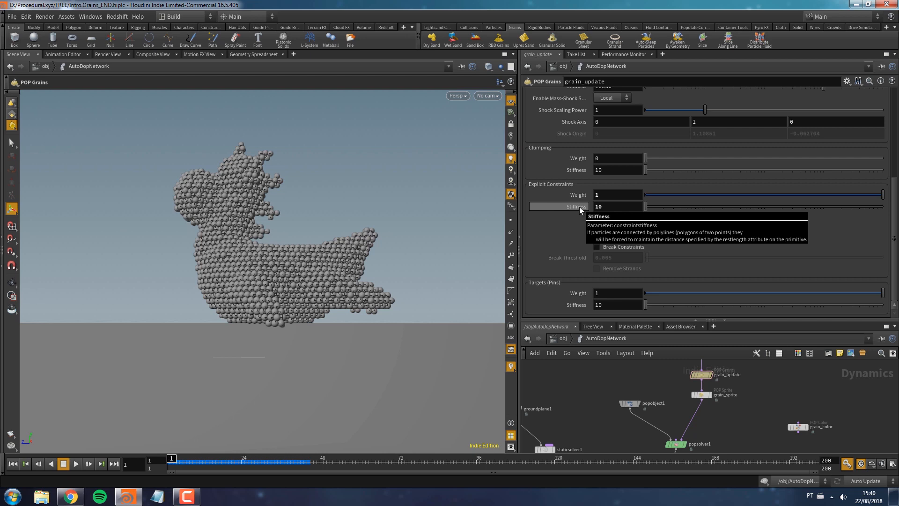
click(609, 206)
text(0)
key(Return)
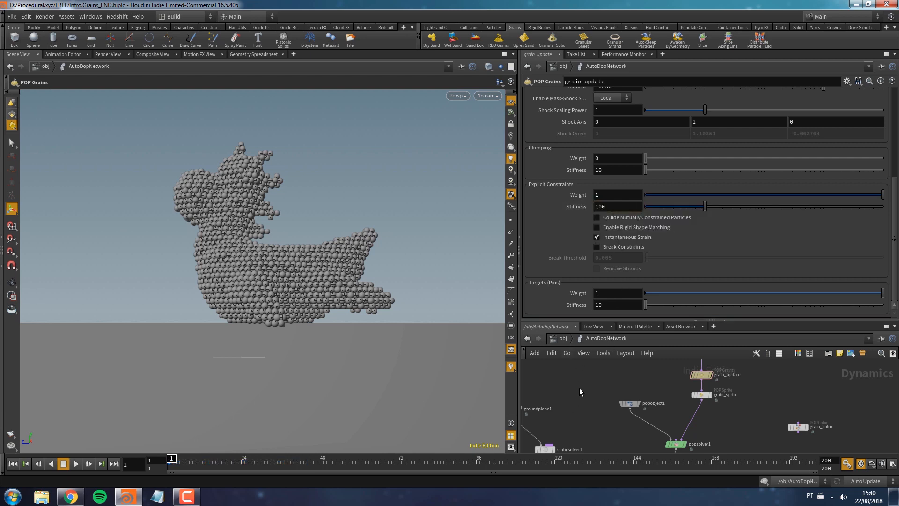
- Go to the rubber_toy network, enlarge the network view, and display the grainsource1 node's constraint geometry
middle_drag(592, 399, 593, 393)
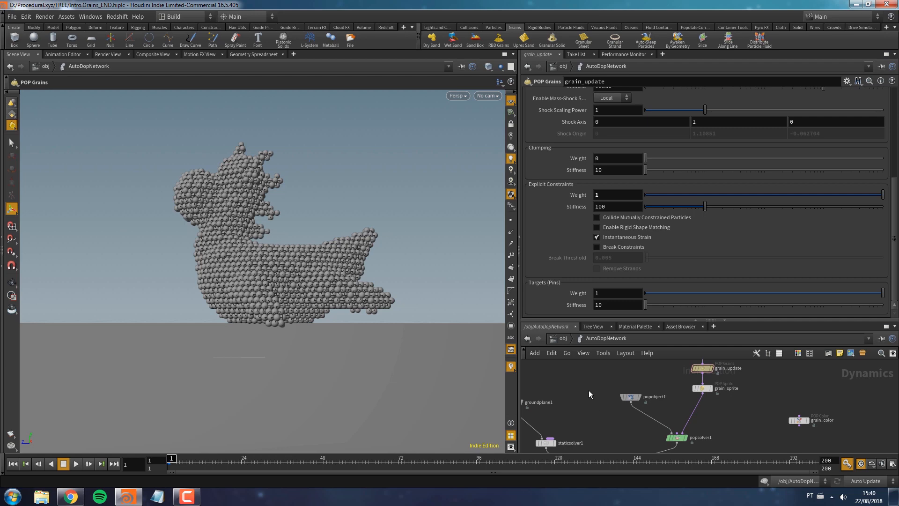
key(2)
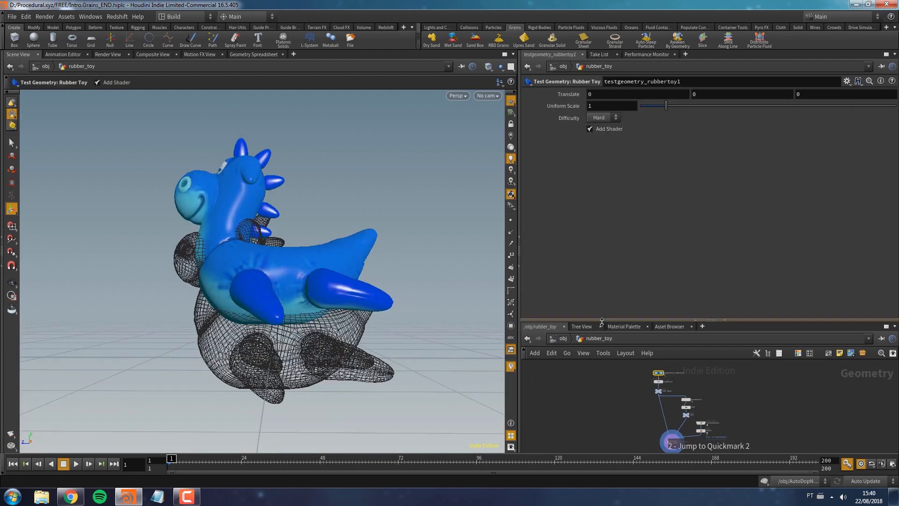
drag(602, 321, 616, 227)
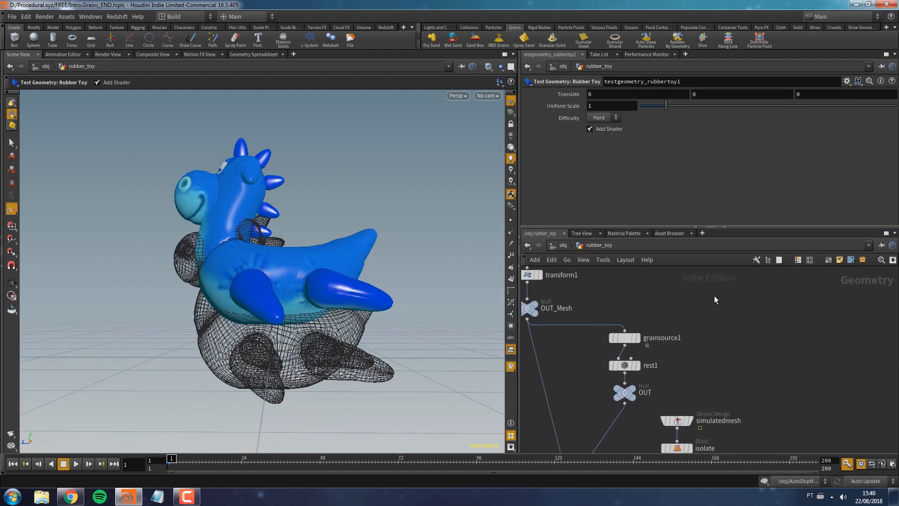
middle_drag(715, 300, 753, 305)
drag(755, 316, 639, 360)
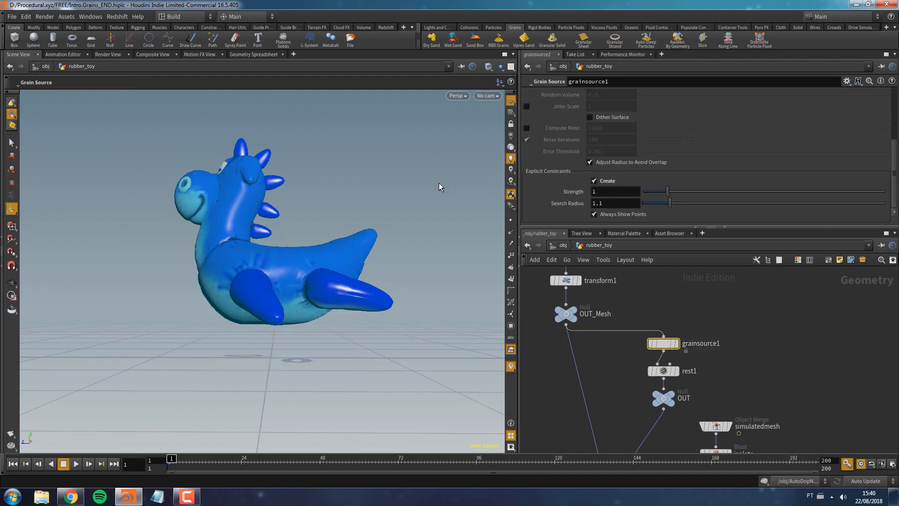
click(677, 343)
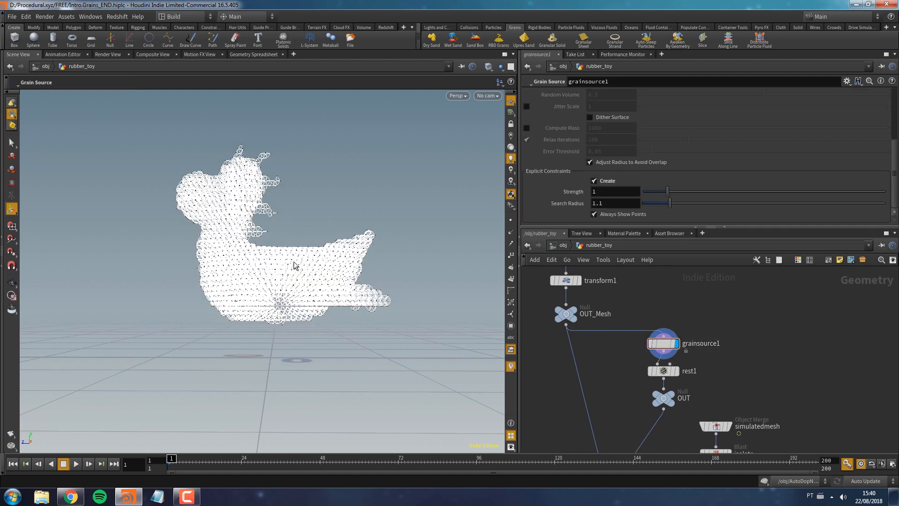
scroll(294, 266, up, 6)
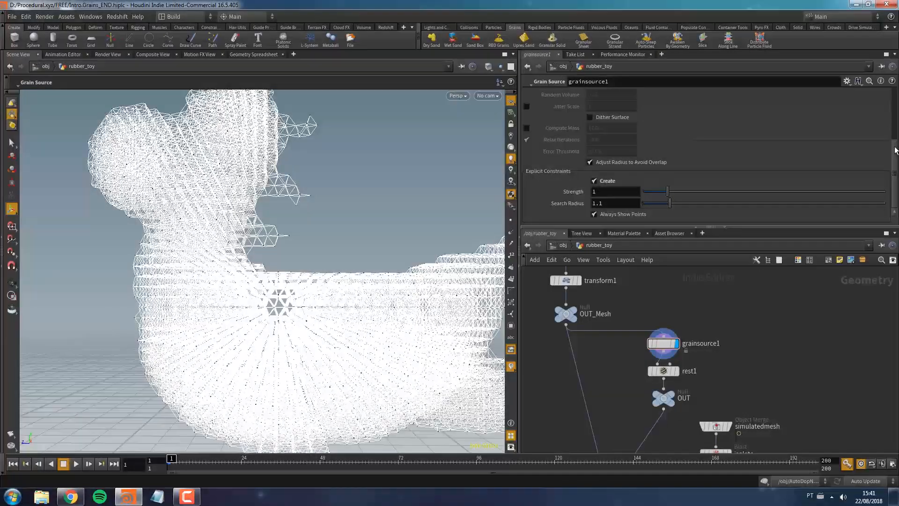
- Examine the Point Separation expression and other parameters of grainsource1, comparing it with Particle Separation on grain_update in AutoDopNetwork
scroll(895, 150, up, 5)
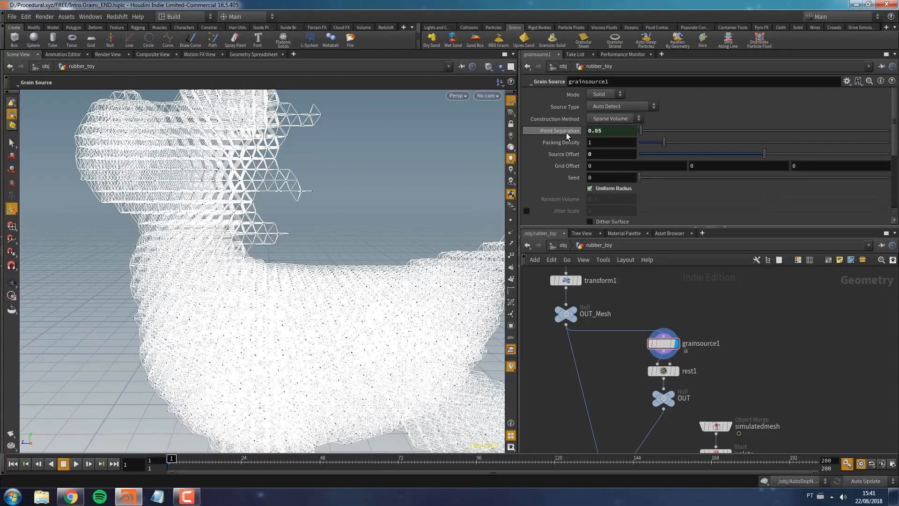
click(567, 134)
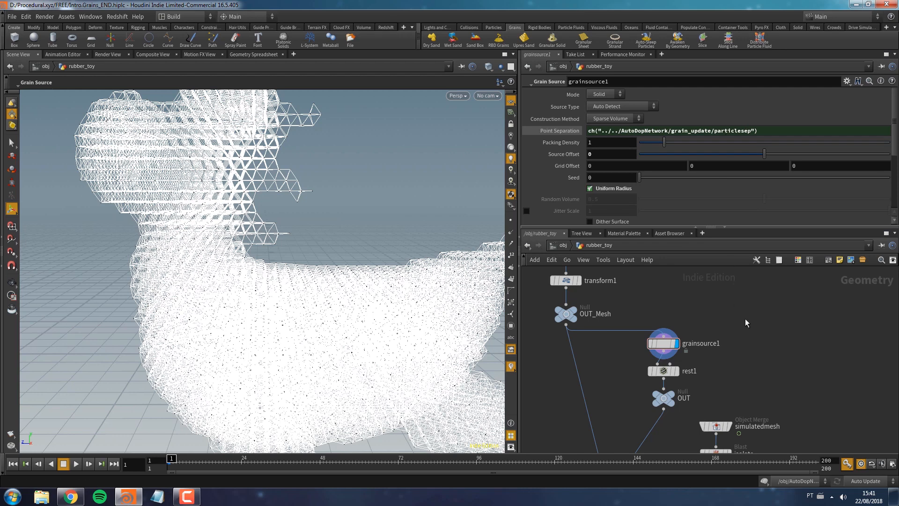
key(3)
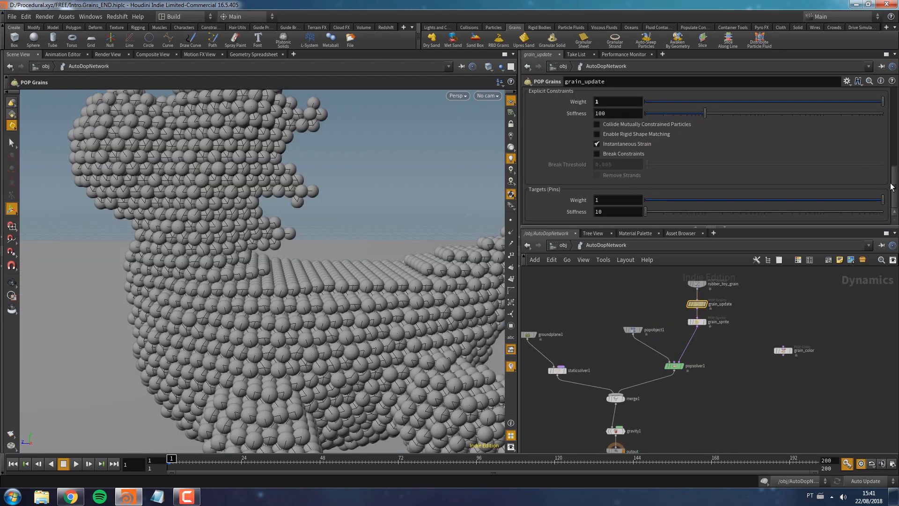
drag(893, 183, 892, 75)
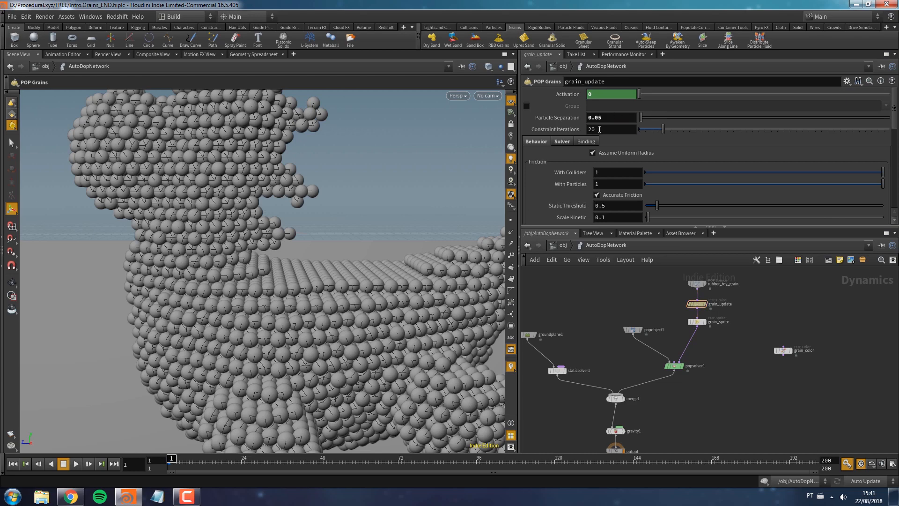
key(2)
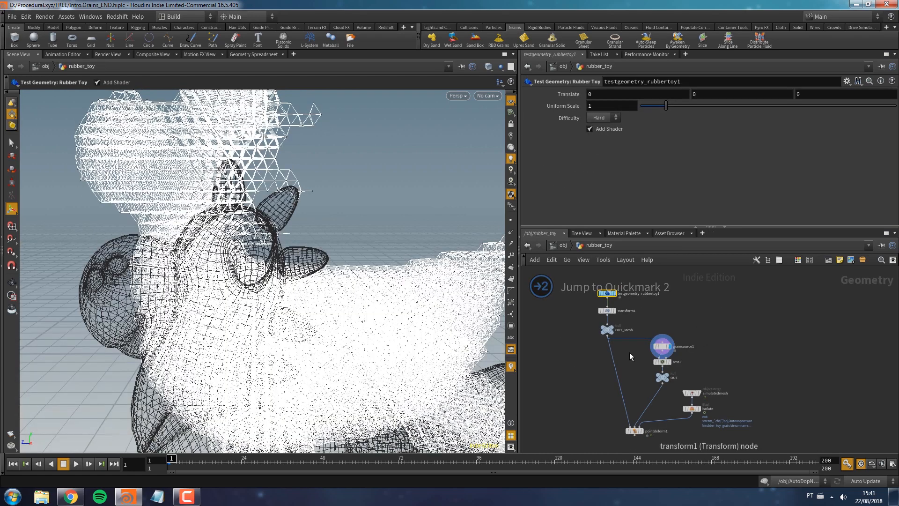
click(662, 346)
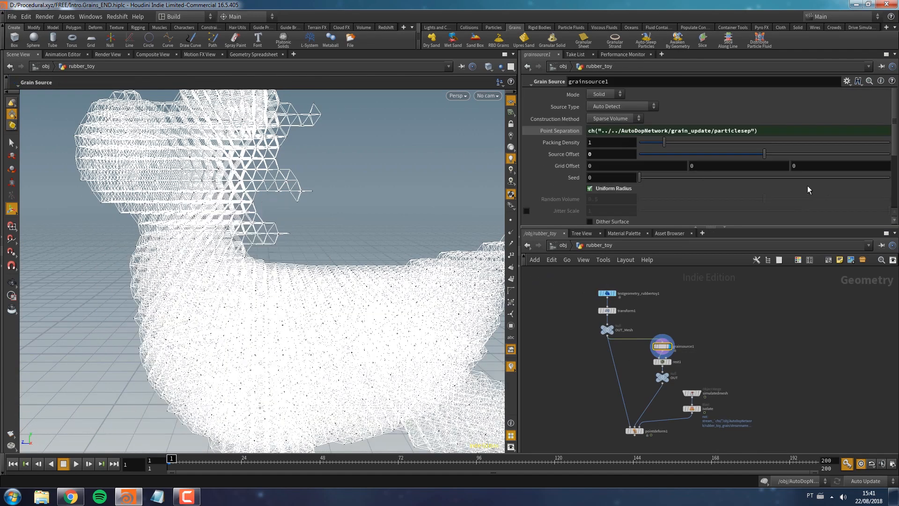
click(566, 131)
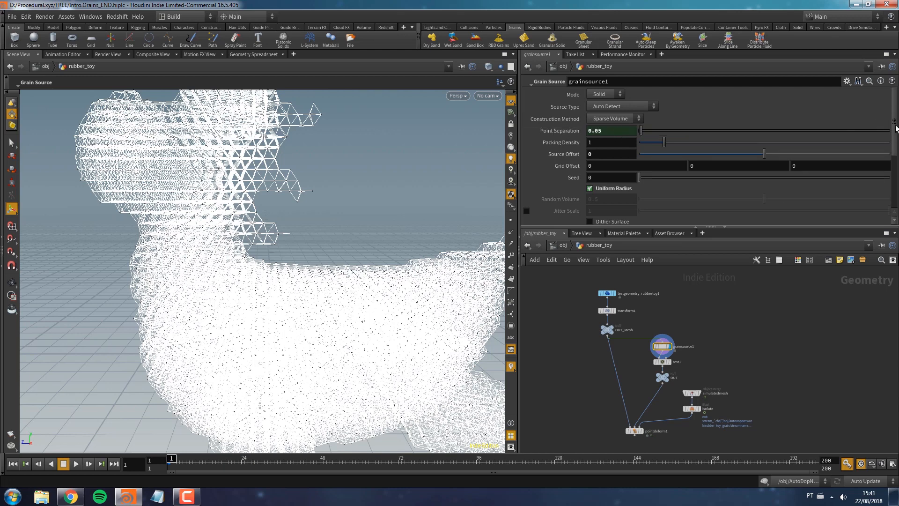
drag(895, 123, 895, 152)
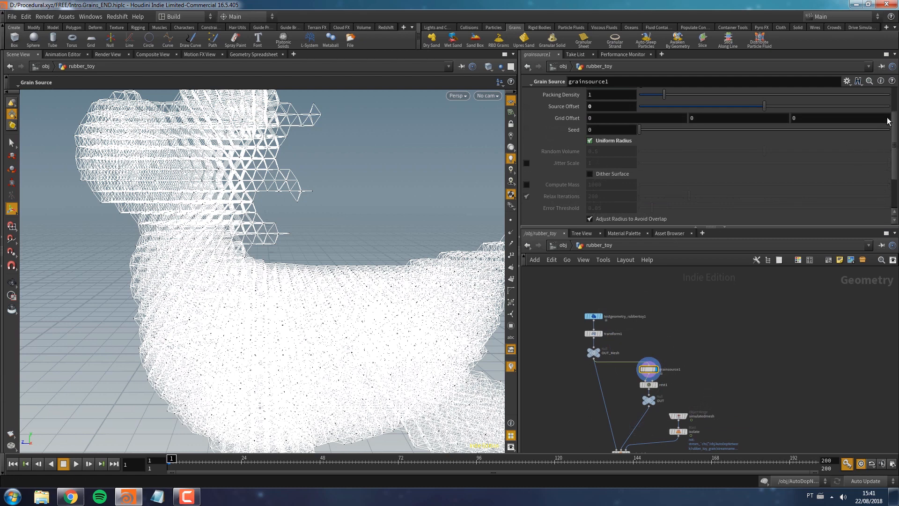
scroll(835, 156, up, 3)
click(743, 358)
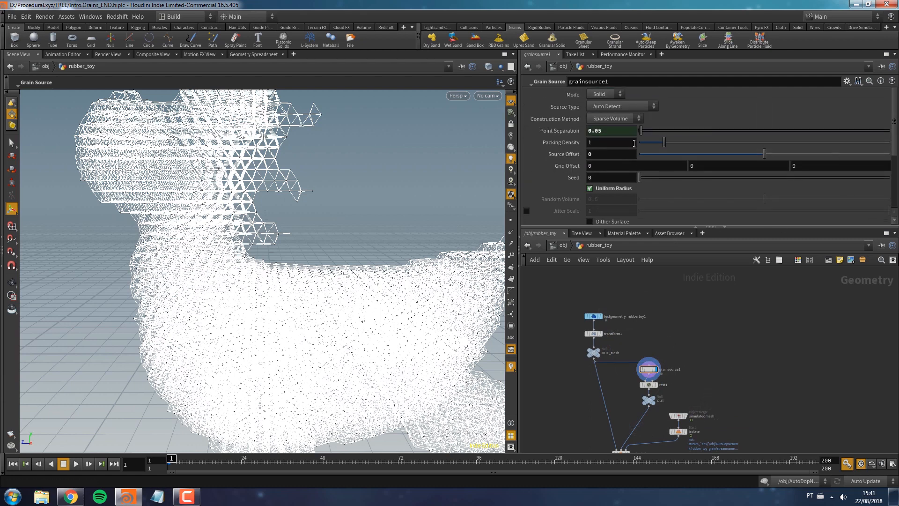
- Display the simulatedmesh Object Merge node and frame the toy's head in the viewport
middle_drag(687, 352, 675, 304)
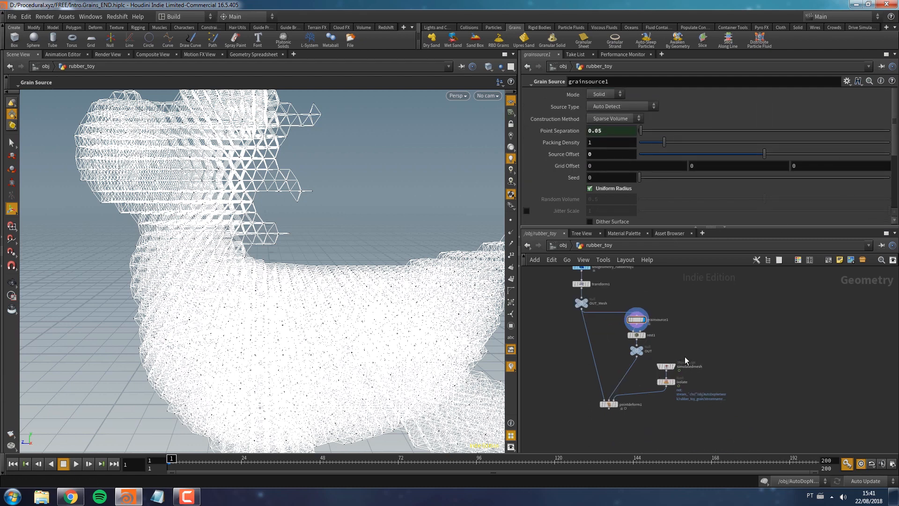
click(671, 366)
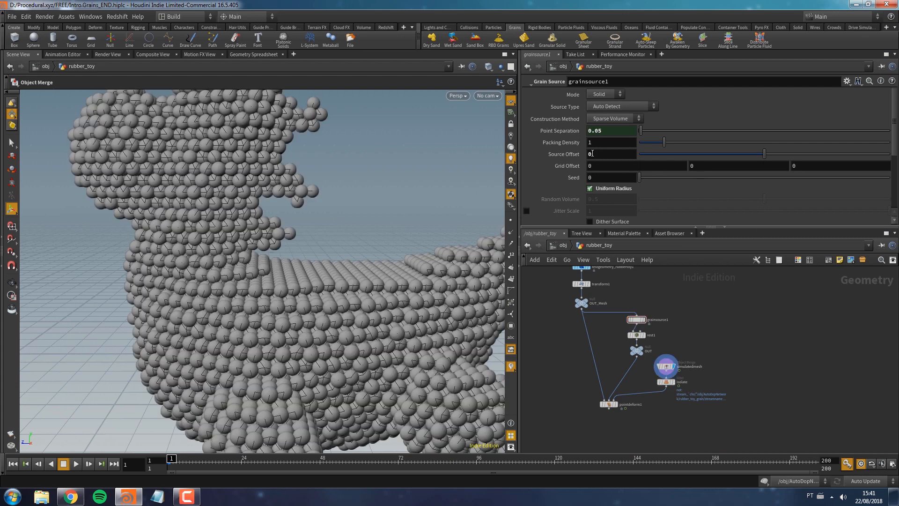
alt+middle_drag(257, 153, 232, 251)
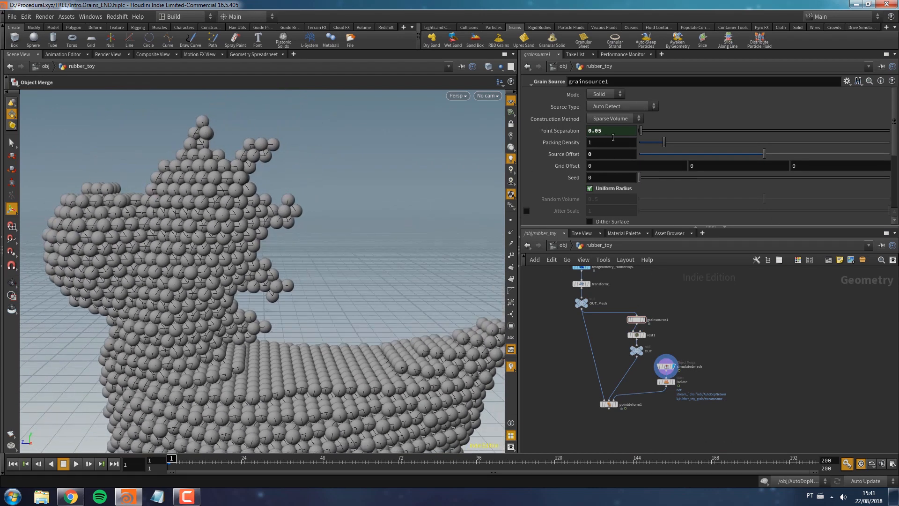
- Try Point Separation values of 0.07 and 0.03 on grainsource1 to compare the grain density on the toy
click(608, 133)
text(0.07)
key(Return)
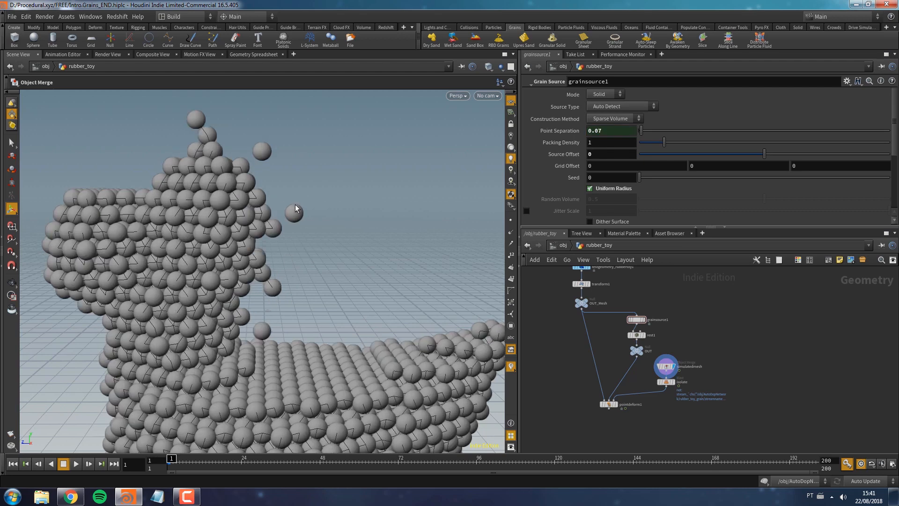
click(605, 135)
text(3)
key(Return)
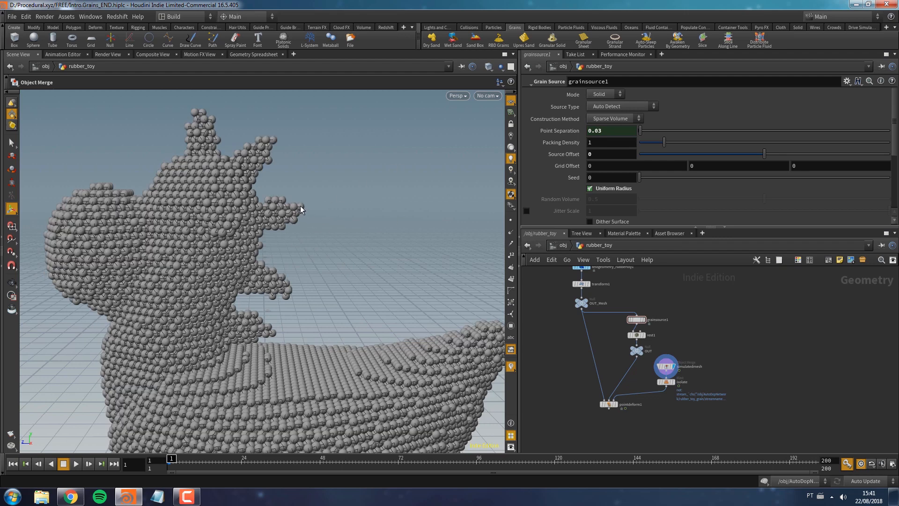
- Inspect grainsource1's node info and compare its pscale values in the Geometry Spreadsheet with the Point Separation
middle_click(640, 322)
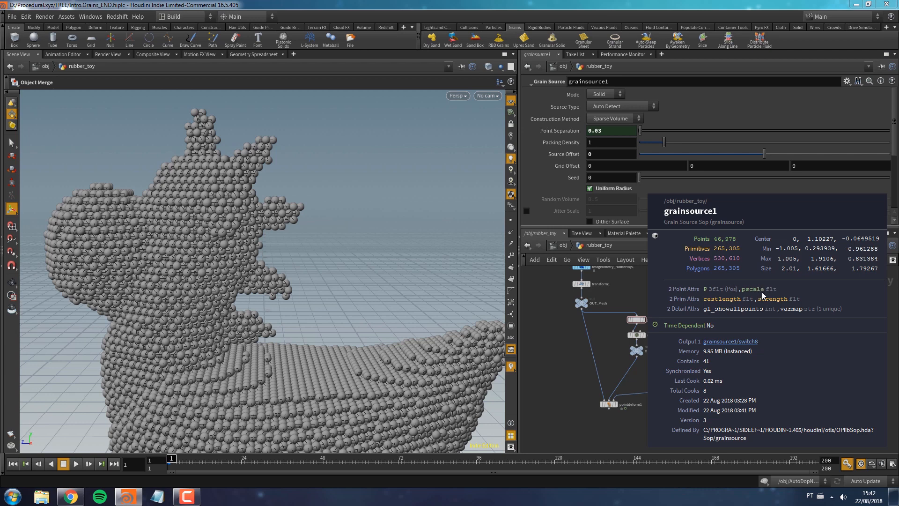
click(254, 55)
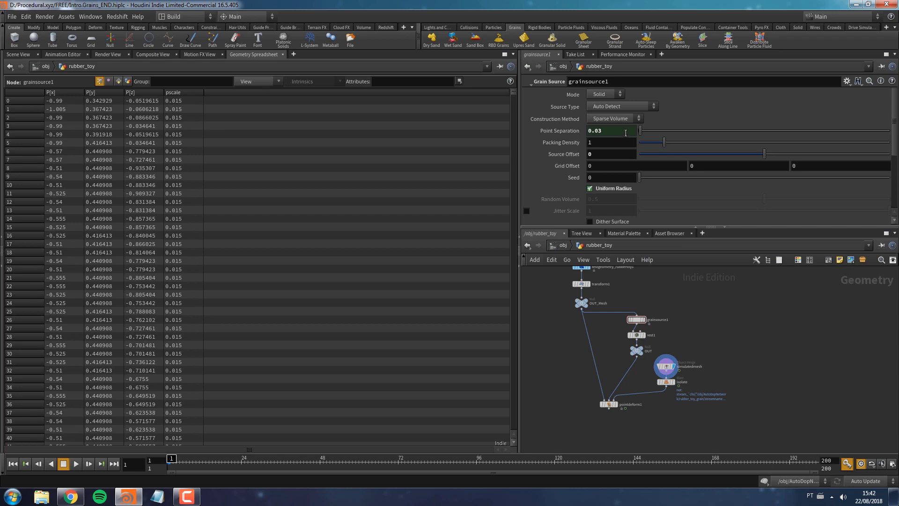
double_click(600, 131)
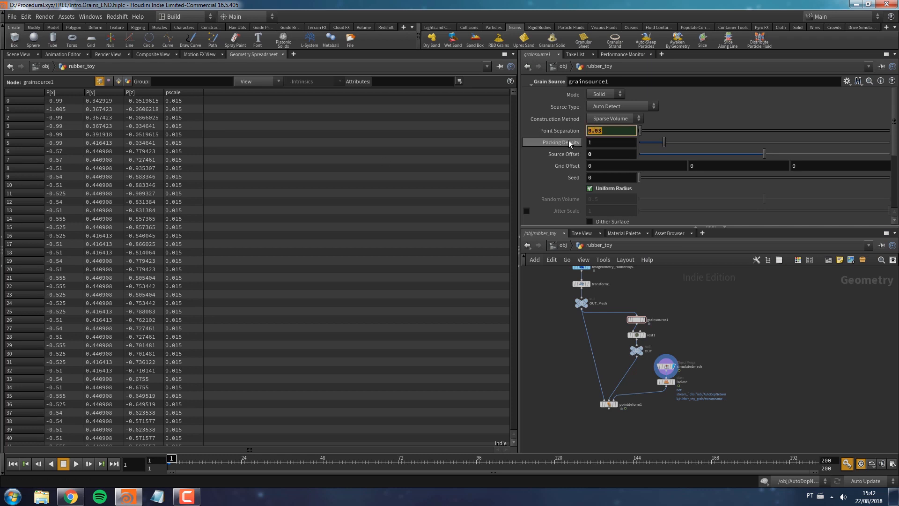
- Return to the scene view and set grainsource1's Point Separation back to 0.05
click(607, 131)
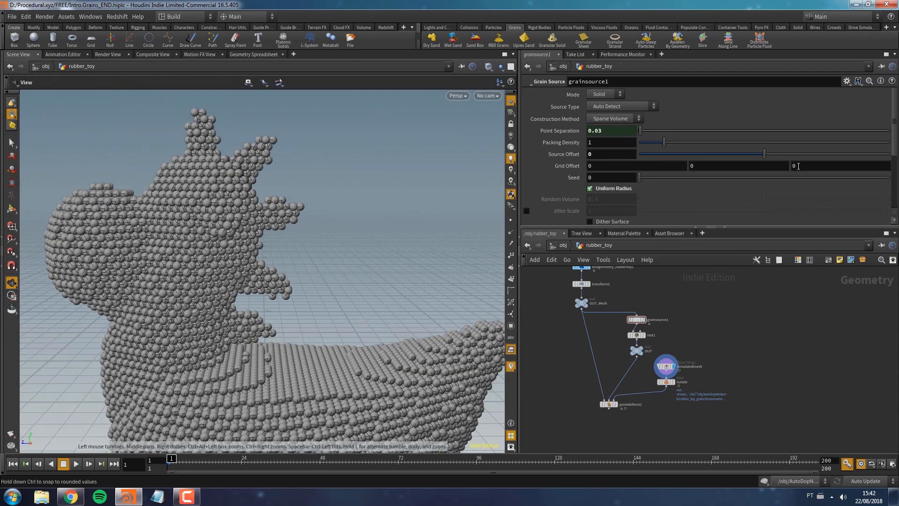
click(610, 131)
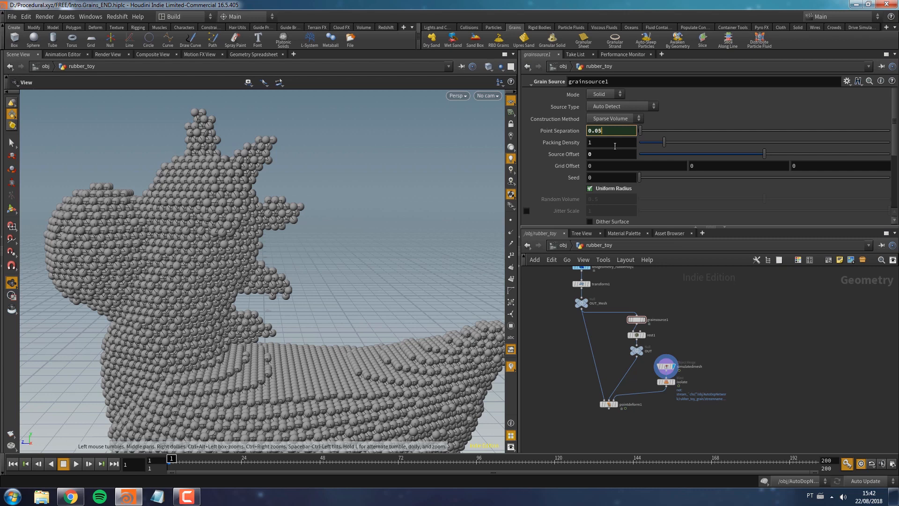
key(Return)
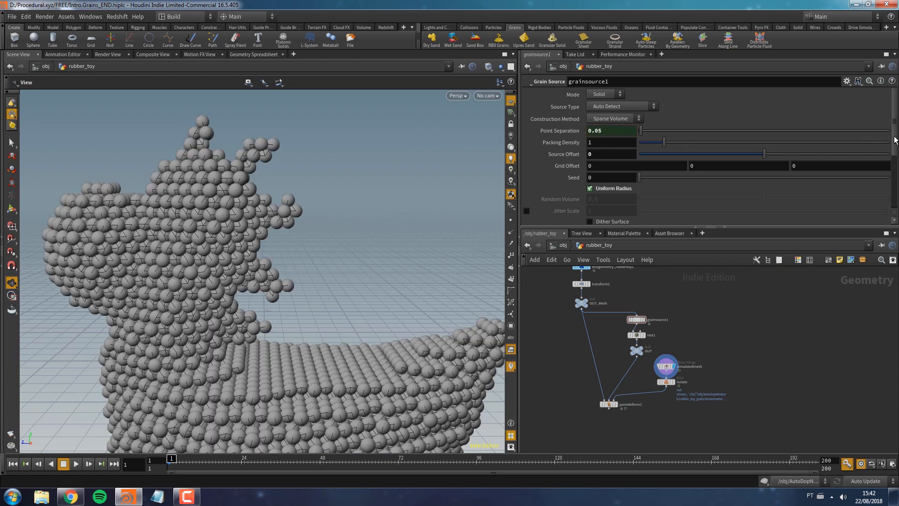
- Display grainsource1's constraint geometry with point markers shown, close up on a spike behind the toy's head
drag(895, 140, 895, 196)
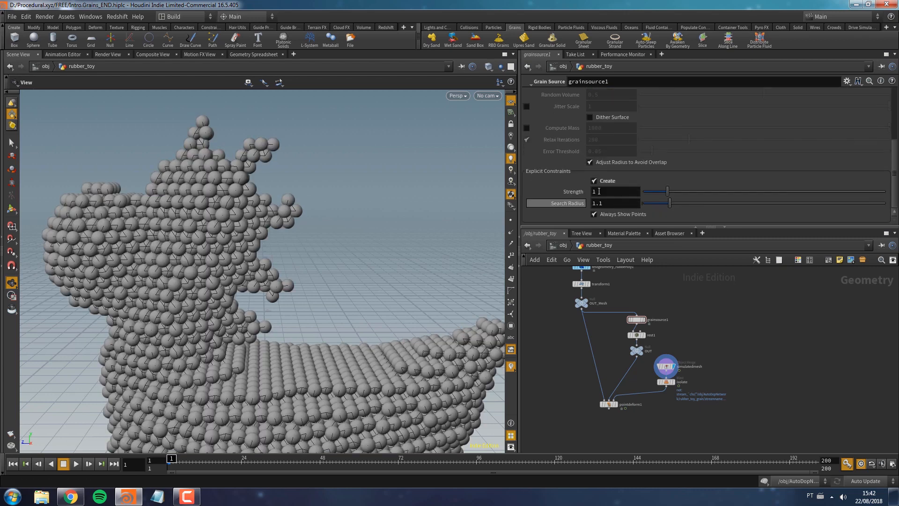
click(643, 321)
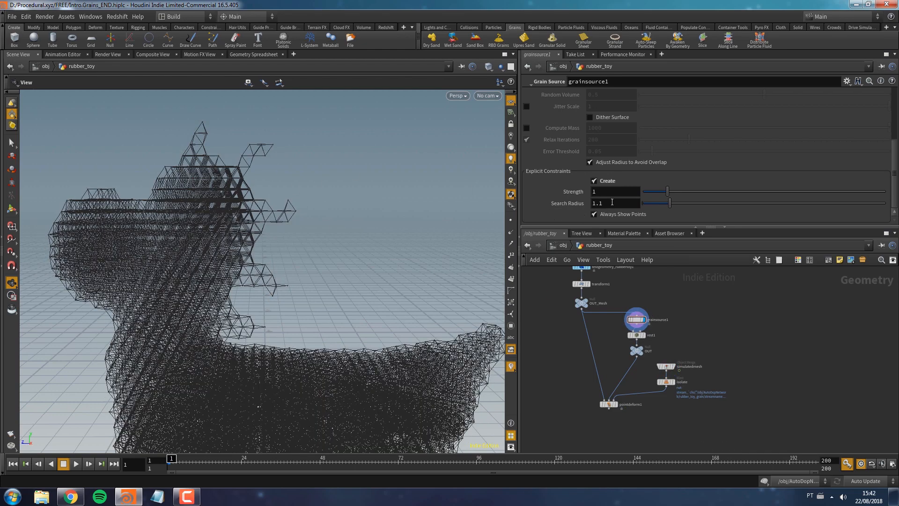
right_drag(323, 129, 286, 222)
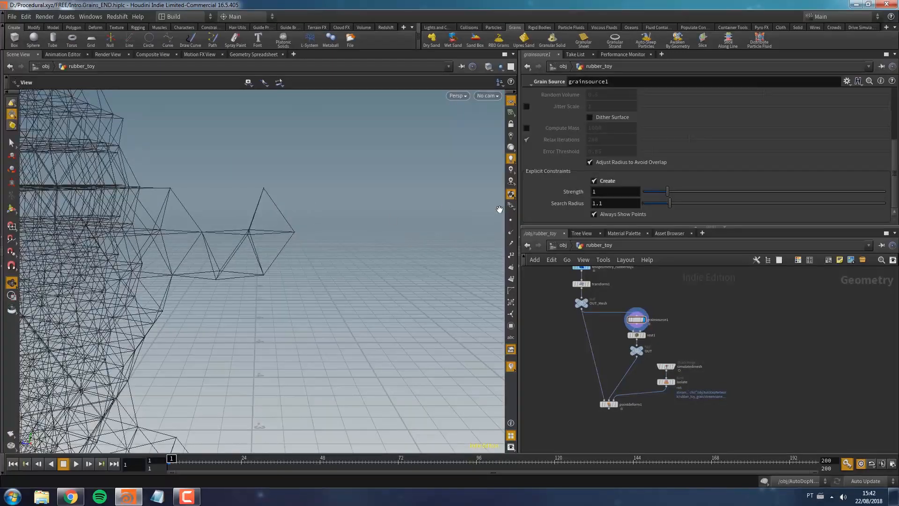
click(511, 220)
- Set the Explicit Constraints Search Radius of grainsource1 to 1 and check it against the Point Separation
text(1)
key(Return)
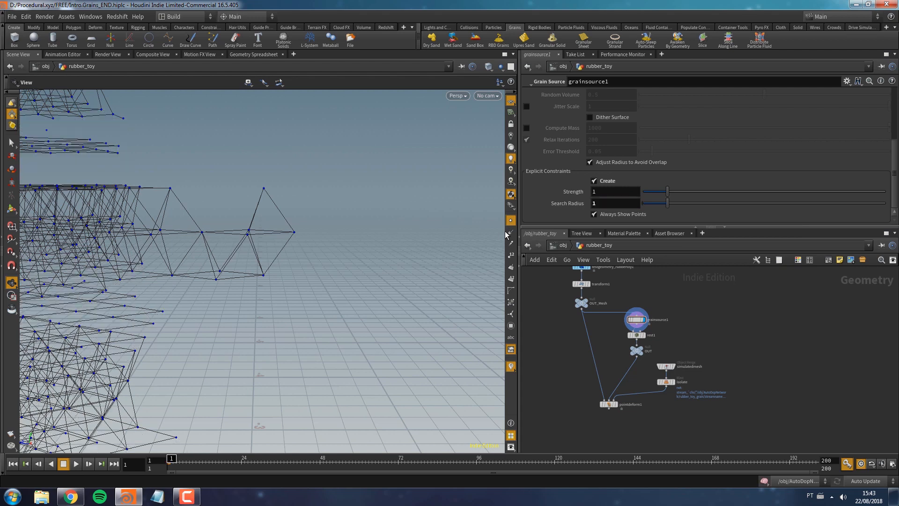
mouse_move(895, 150)
mouse_down()
mouse_move(895, 133)
mouse_move(894, 159)
mouse_up()
scroll(891, 155, up, 5)
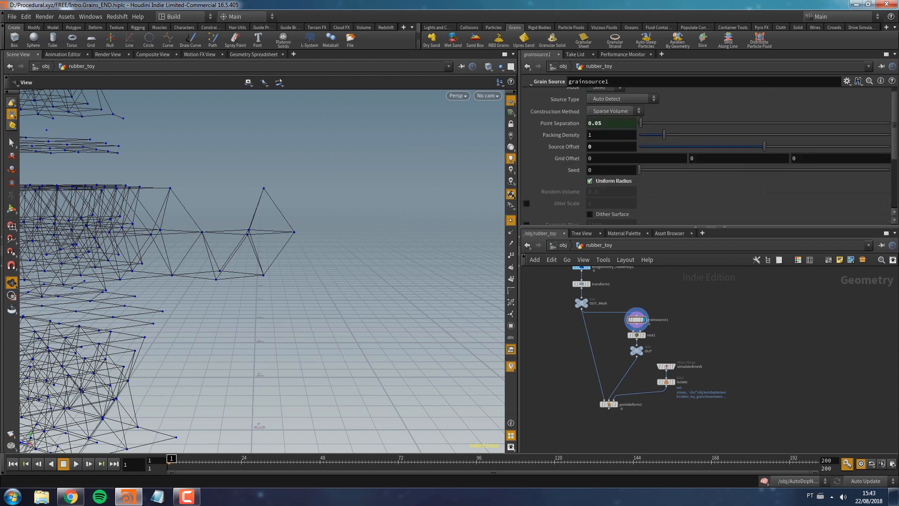
scroll(891, 155, down, 5)
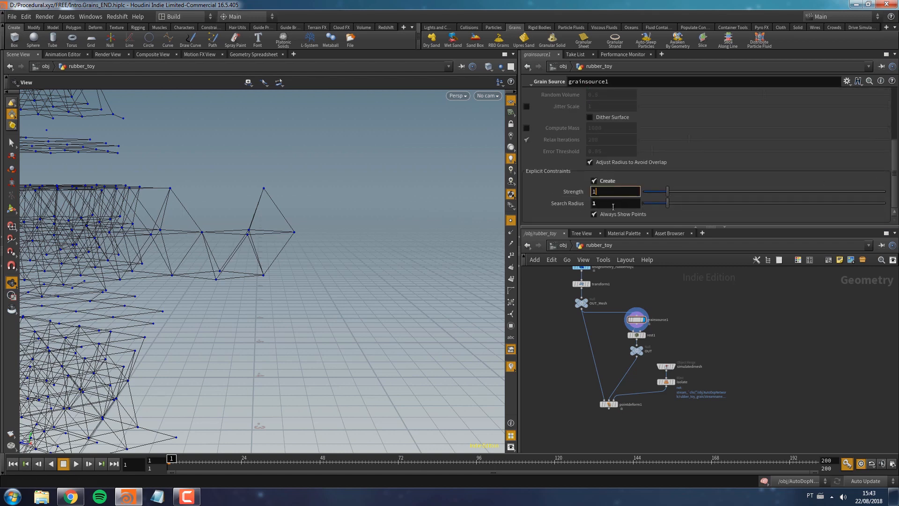
- Switch the Search Radius of grainsource1 to 1.1 and back to 1, comparing the connecting lines near the spikes
click(611, 204)
key(Return)
middle_drag(144, 207, 313, 332)
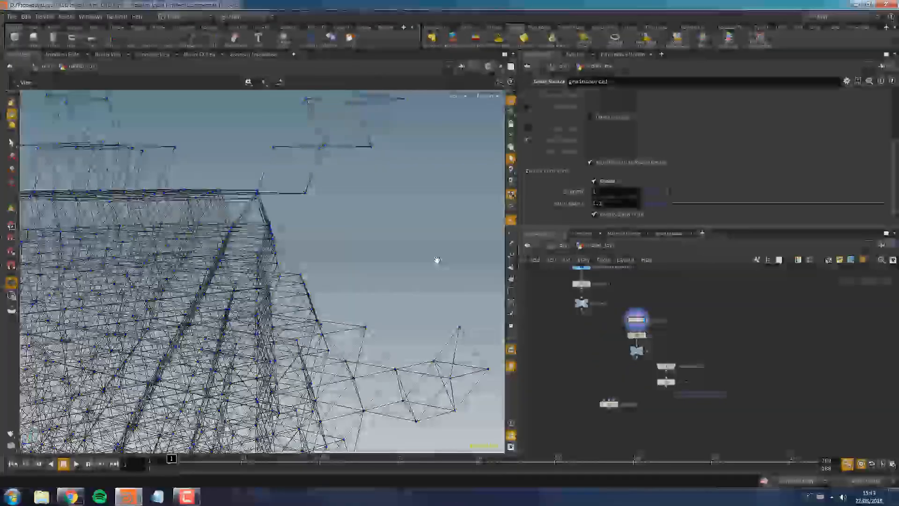
click(620, 205)
key(BackSpace)
key(BackSpace)
key(Return)
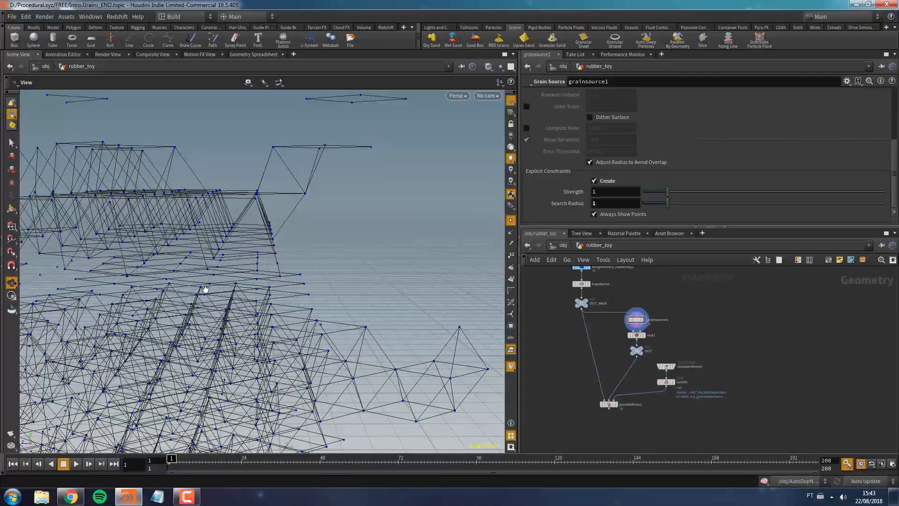
middle_drag(231, 295, 257, 257)
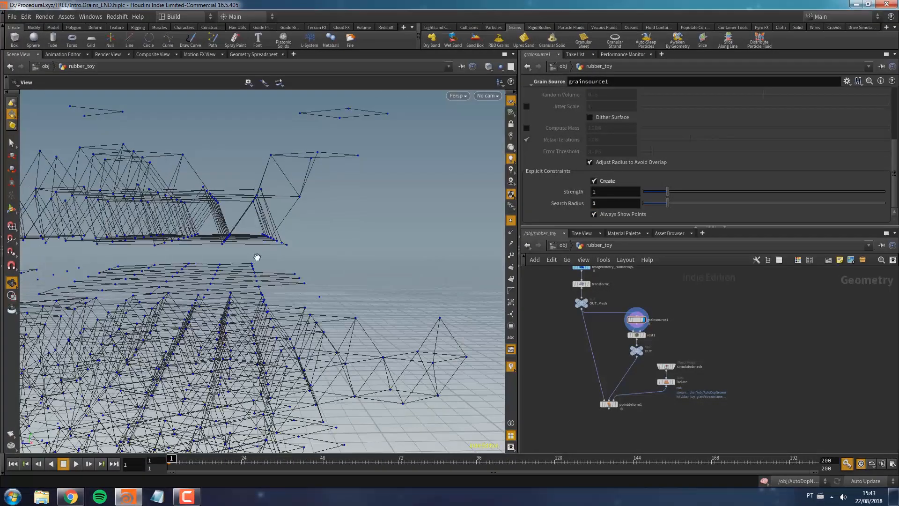
- Set grainsource1's Search Radius to 1.1 and view the constraints across the toy's head and back
click(614, 206)
text(.1)
key(Return)
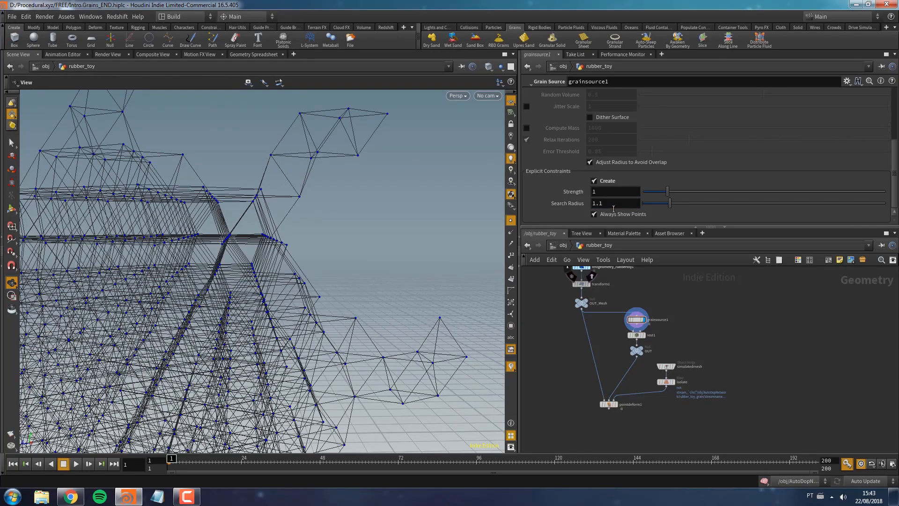
right_drag(263, 204, 259, 335)
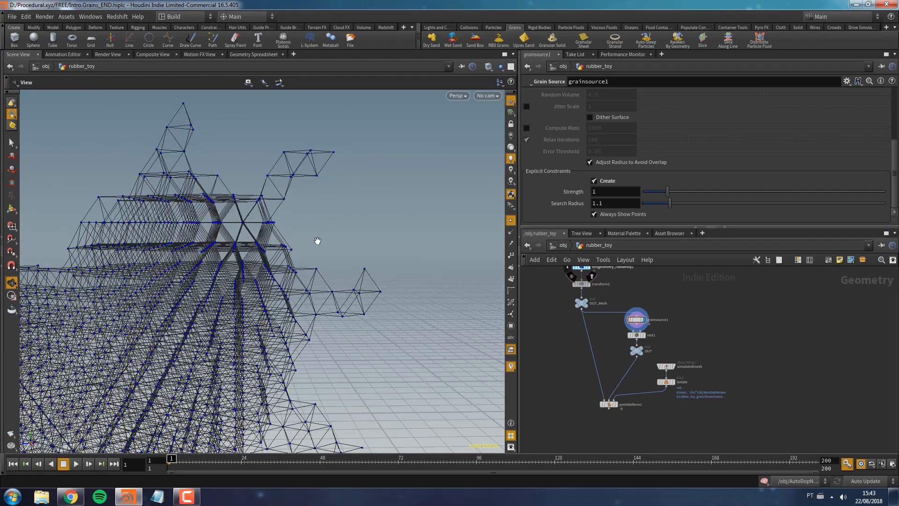
drag(317, 240, 290, 231)
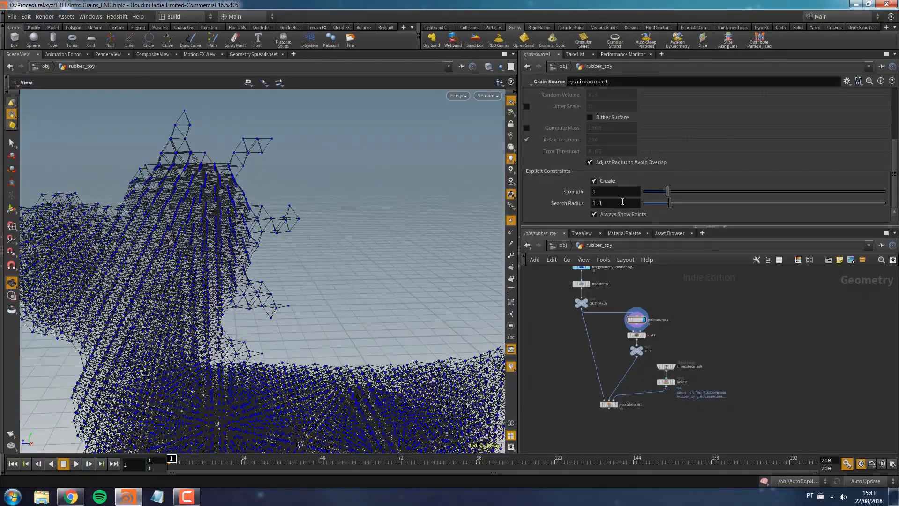
- Increase grainsource1's Search Radius to 3 and examine the constraints around the spikes and whole toy
key(Return)
text(3)
key(Return)
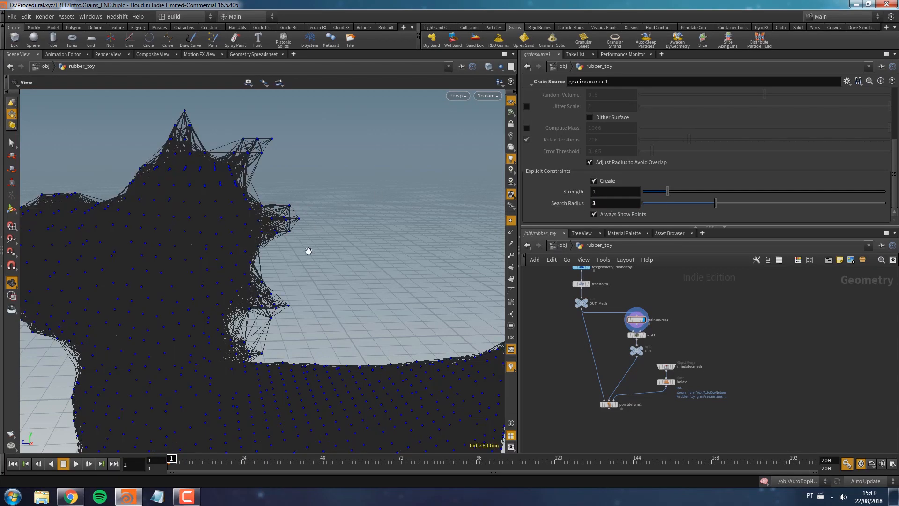
scroll(323, 211, up, 5)
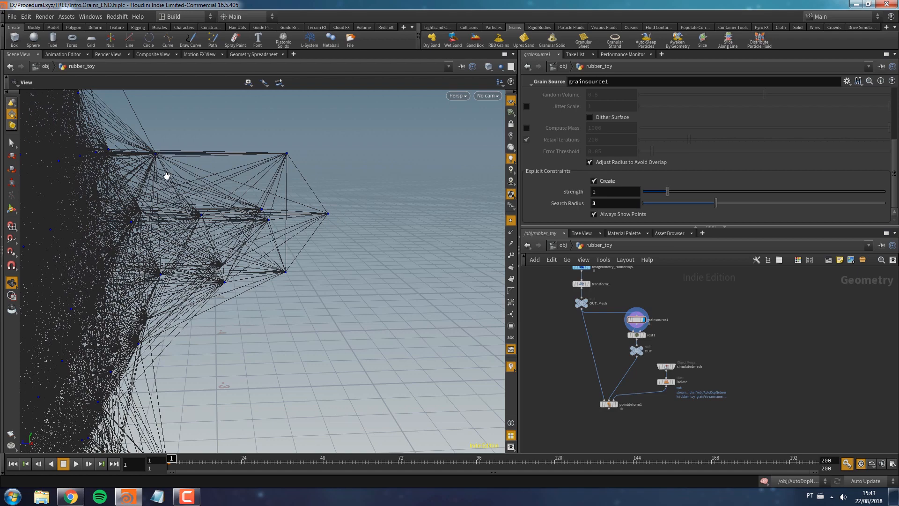
scroll(179, 346, down, 3)
scroll(251, 227, down, 5)
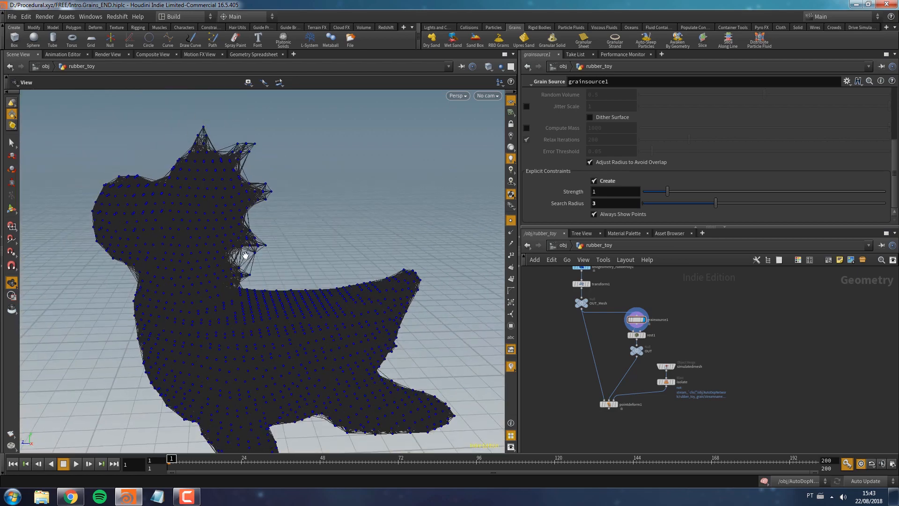
- Inspect grainsource1's node info, reset its Search Radius to the default 1.1, and inspect the info again for comparison
middle_drag(687, 315, 693, 291)
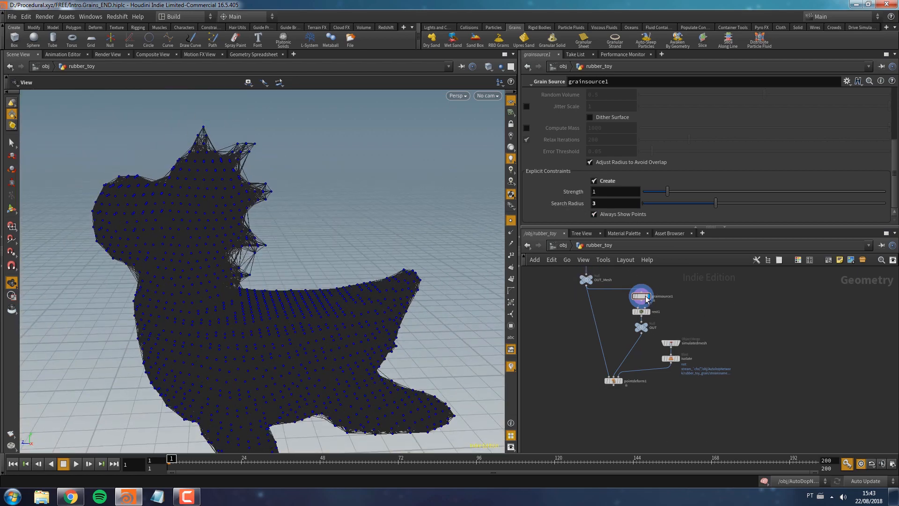
middle_click(644, 296)
scroll(685, 290, up, 3)
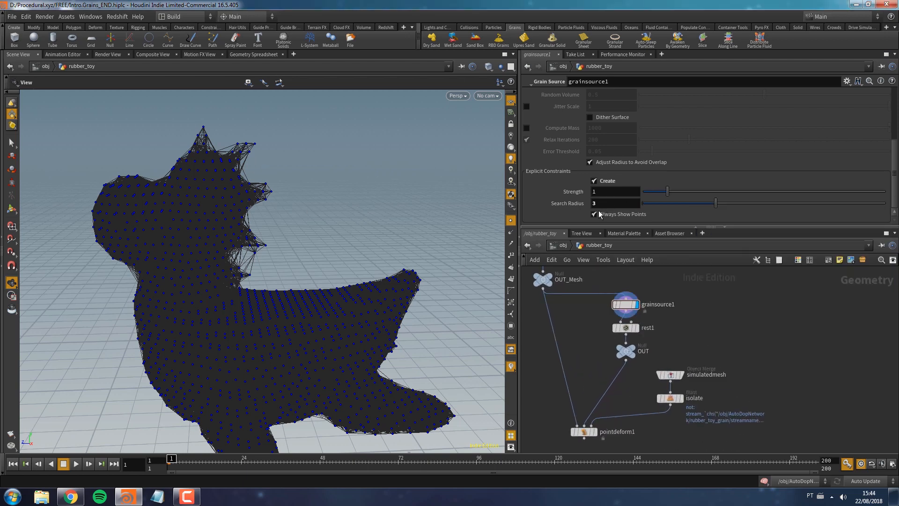
ctrl+middle_click(582, 205)
middle_click(626, 305)
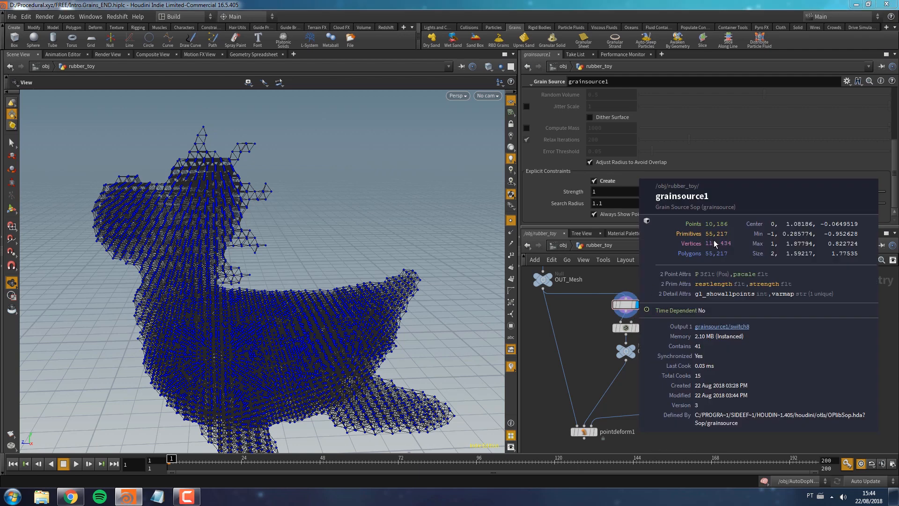
middle_click(623, 304)
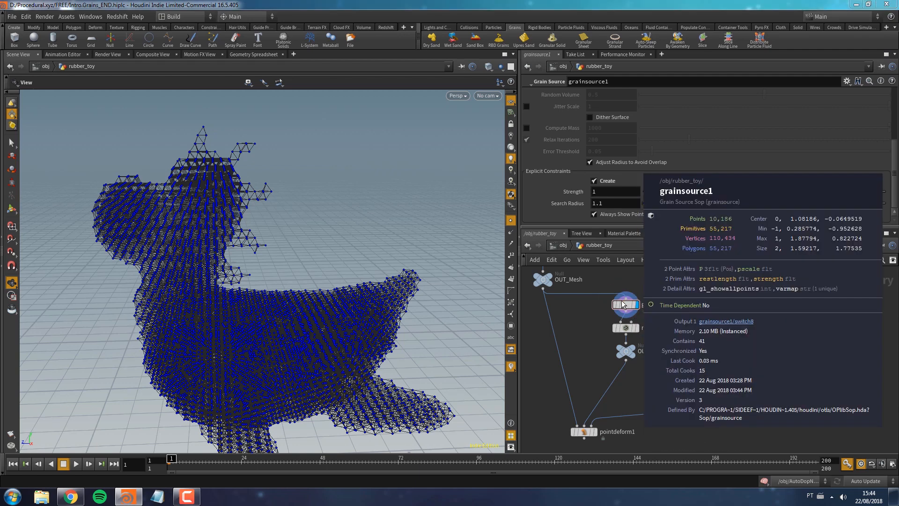
- Set the Search Radius of grainsource1 to 3 for the explicit constraints
drag(623, 204, 479, 215)
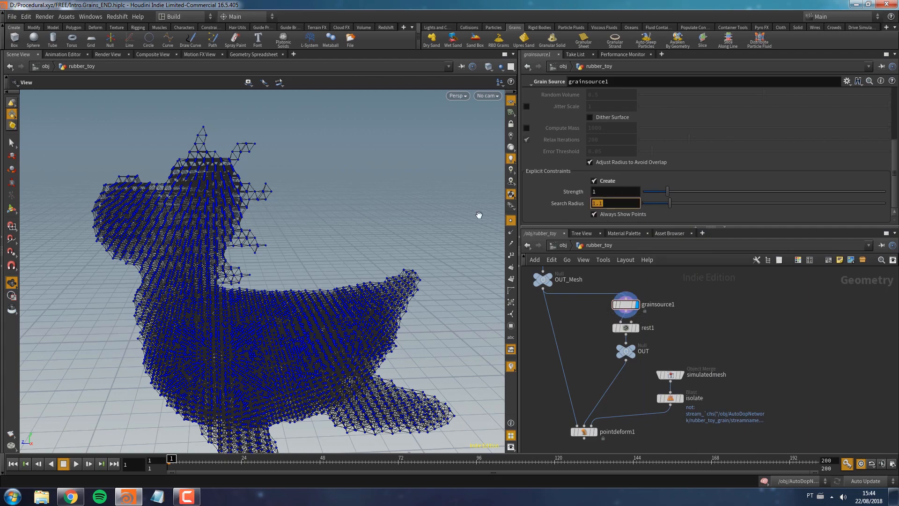
text(3)
key(Return)
drag(259, 293, 233, 296)
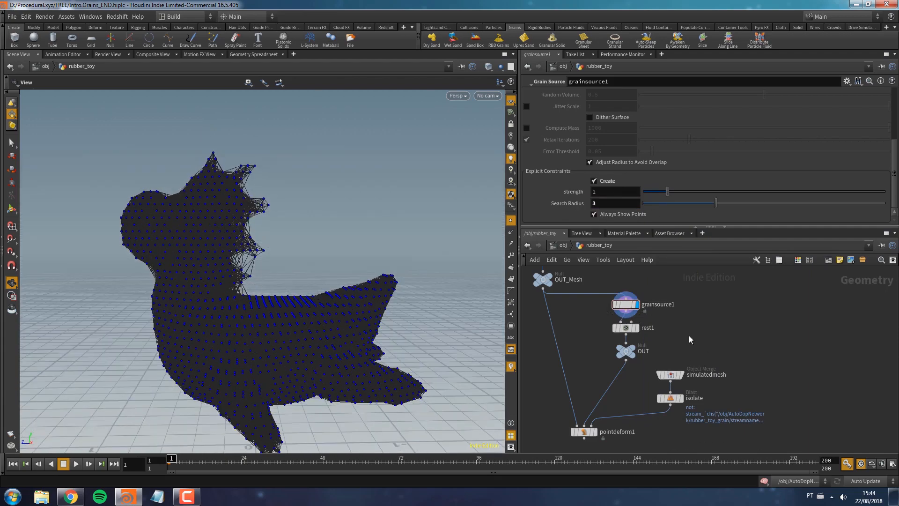
- Display the pointdeform1 node's mesh in the perspective view and turn off the point markers
click(594, 432)
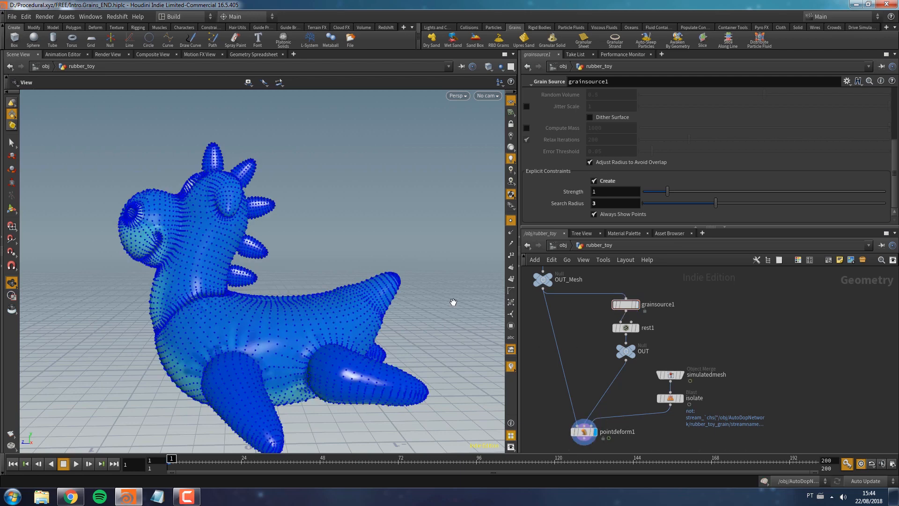
click(511, 223)
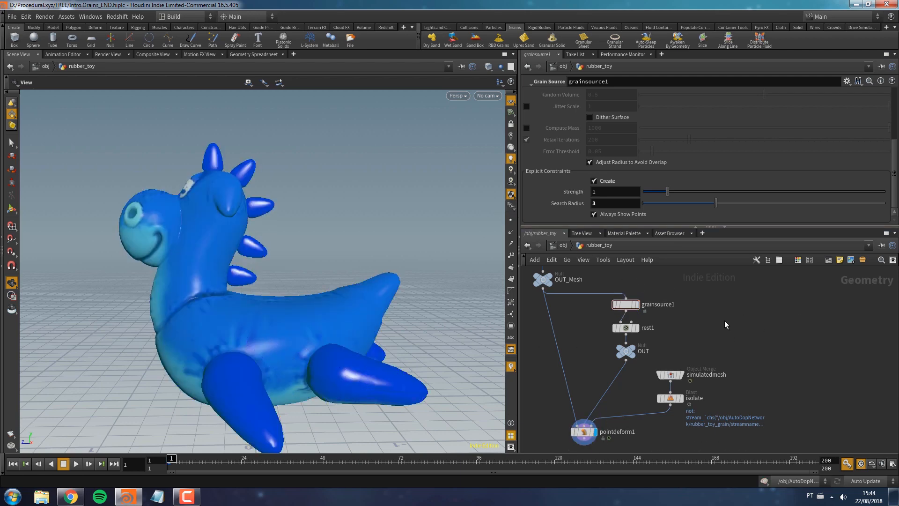
key(space+3)
key(space+1)
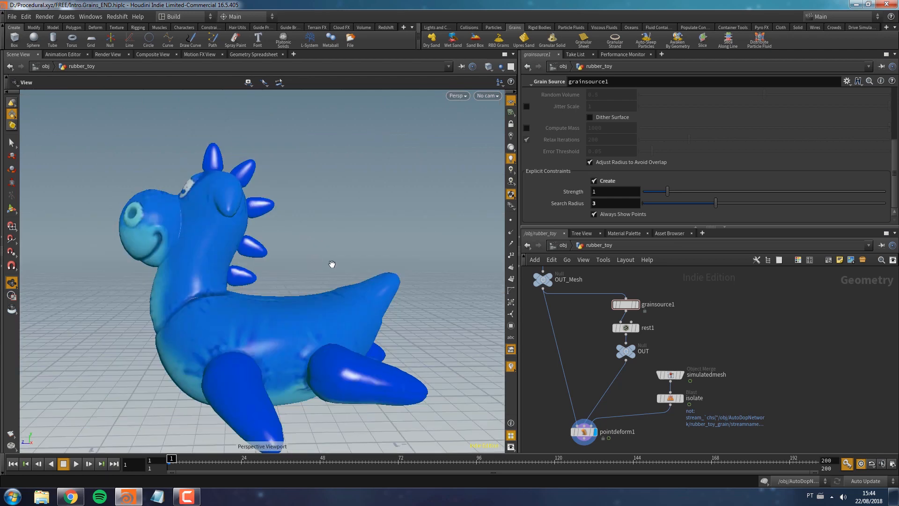
- Go to AutoDopNetwork, frame the whole grain toy, and play the simulation from frame 1
key(3)
alt+right_drag(320, 258, 303, 327)
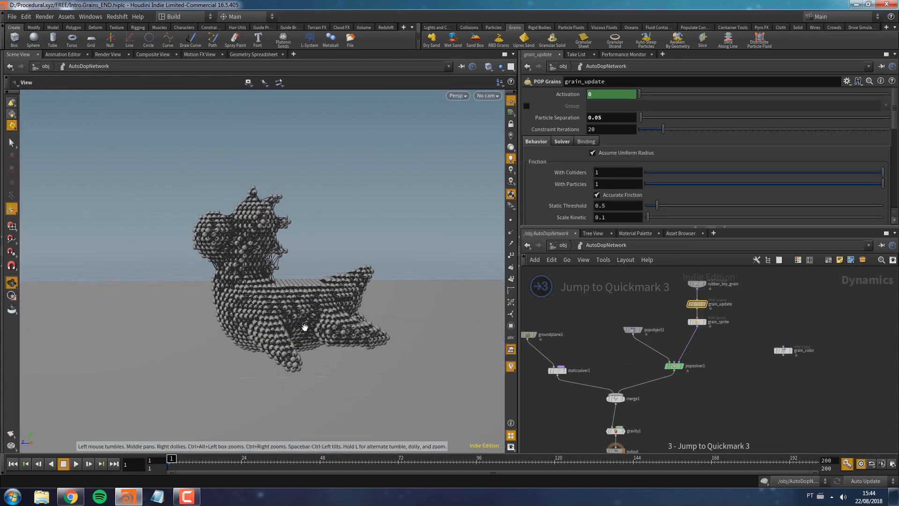
alt+drag(303, 328, 279, 312)
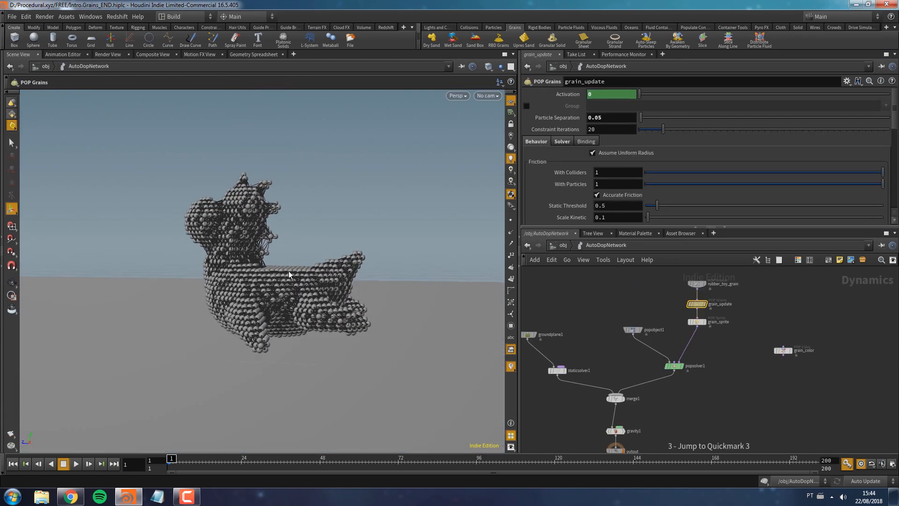
key(Up)
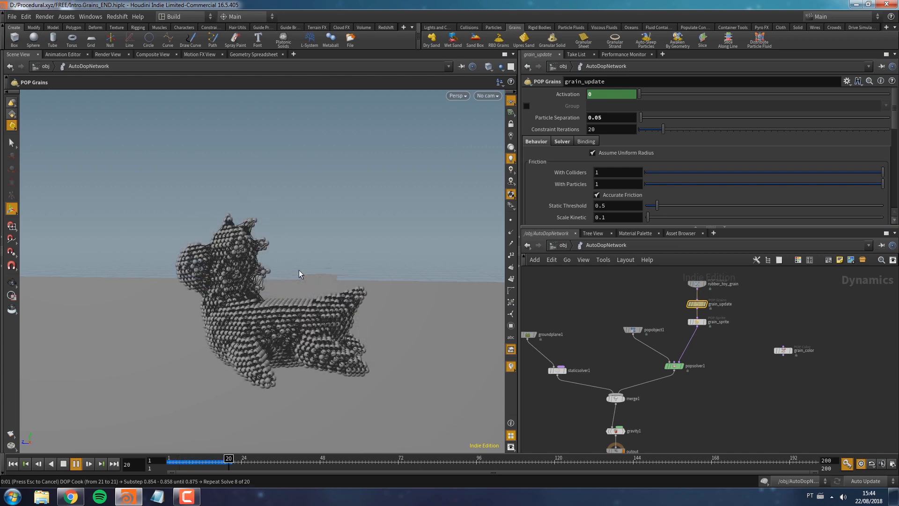
- Replay the grain simulation from frame 1 several times to examine the toy's collapse, and return to the first frame
key(ctrl+Up)
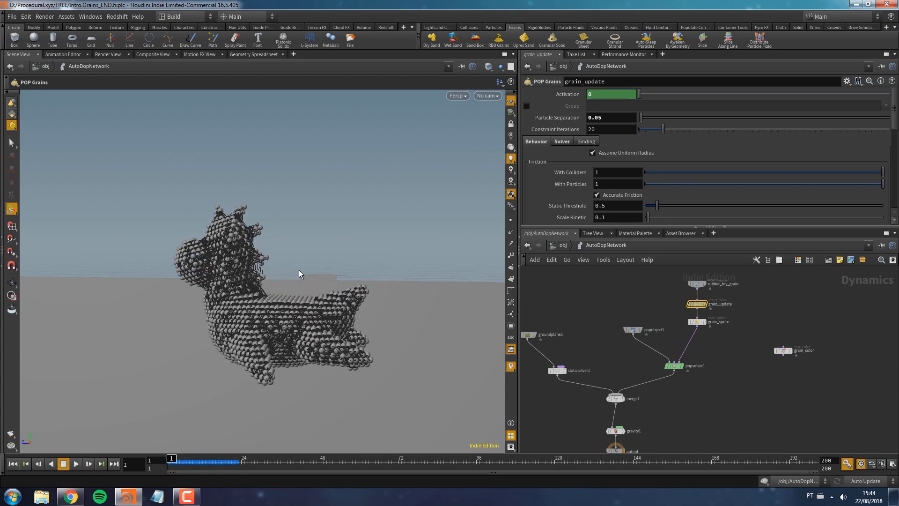
key(Up)
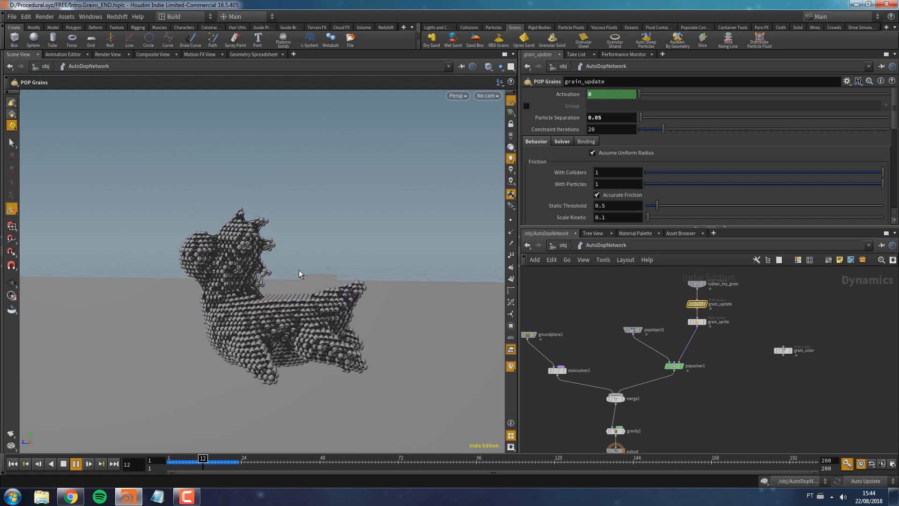
key(ctrl+Up)
key(Up)
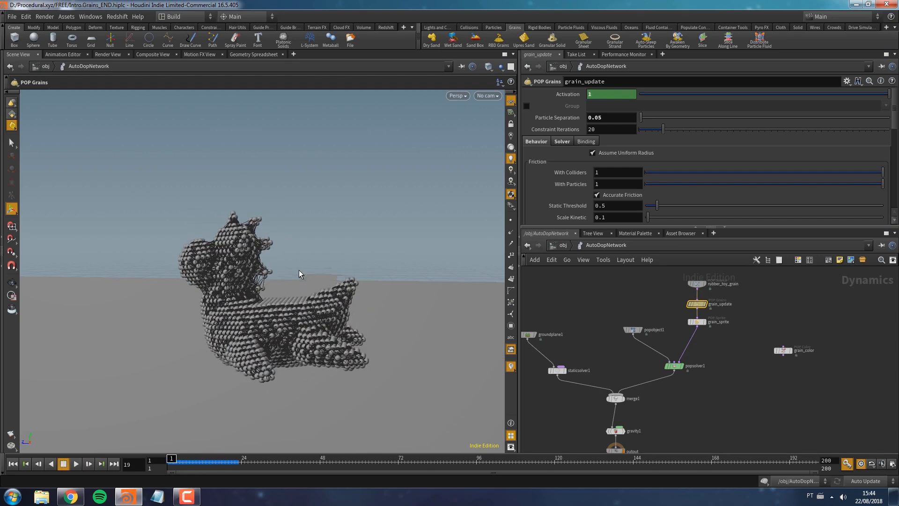
key(ctrl+Up)
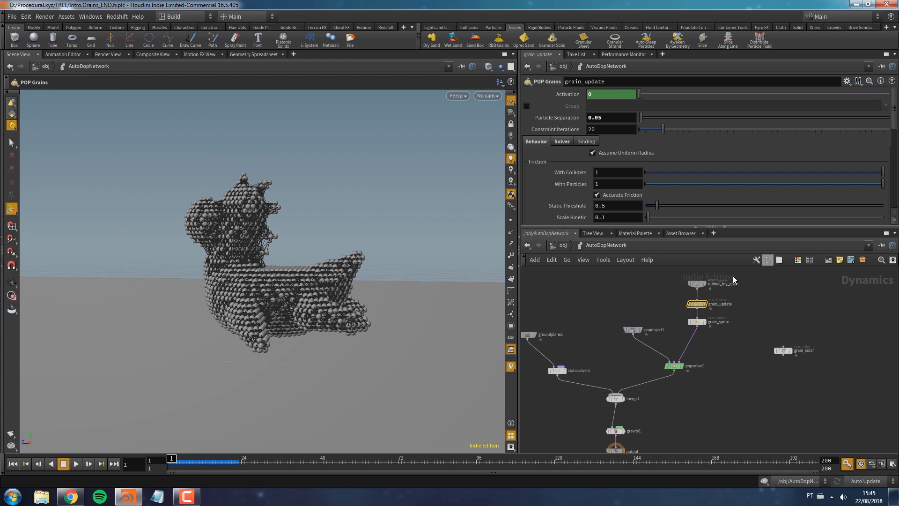
scroll(752, 350, up, 3)
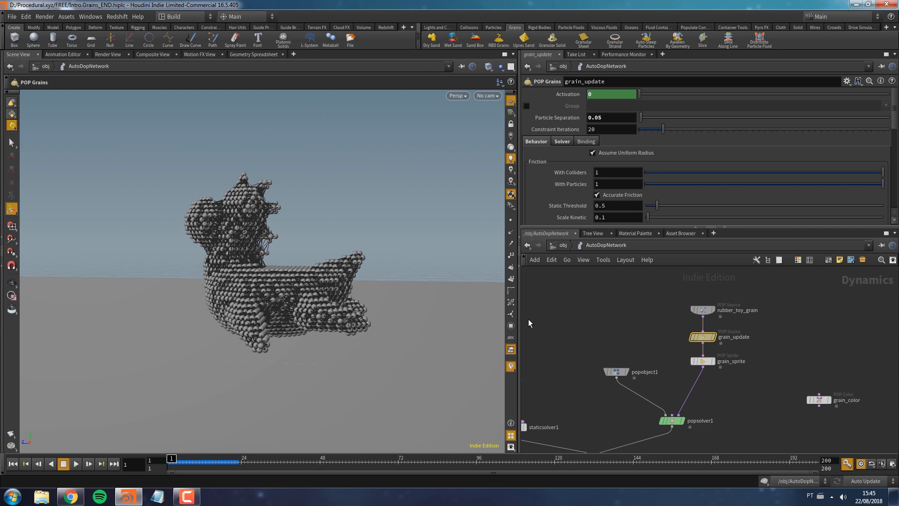
scroll(759, 186, down, 3)
drag(895, 137, 894, 113)
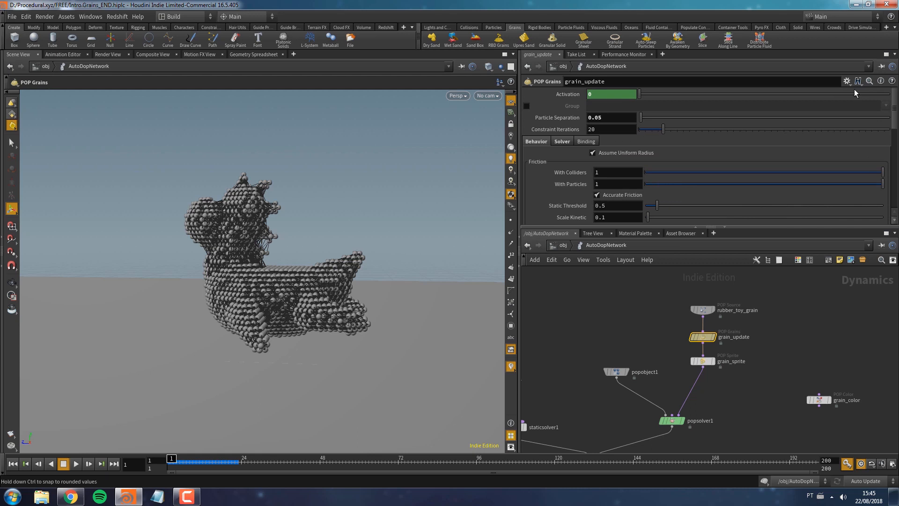